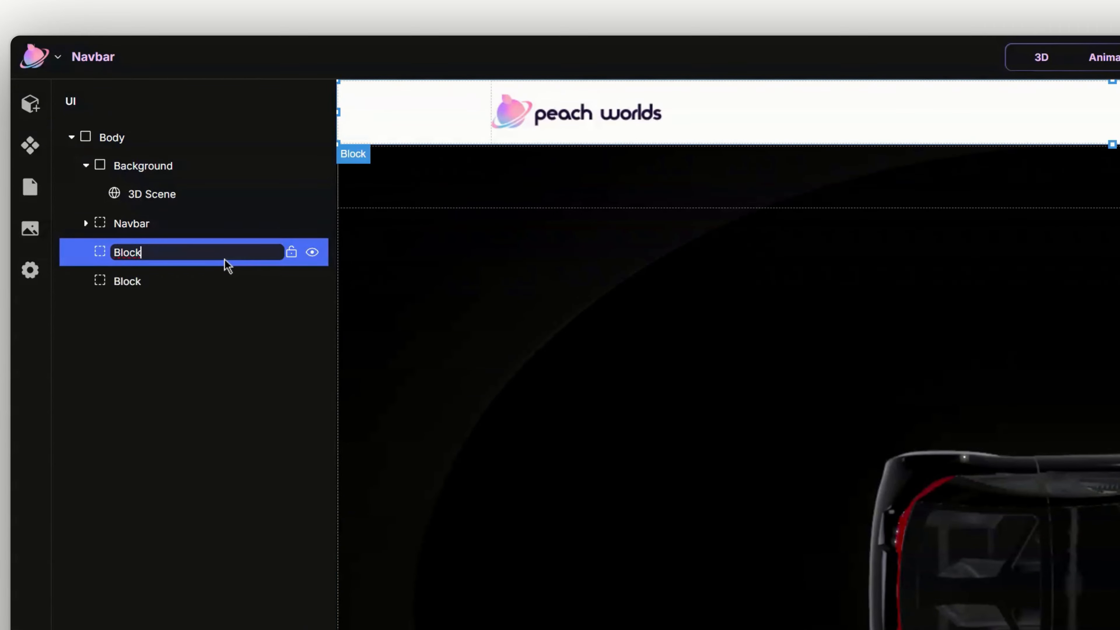
Step: Rename the first block below Navbar as Parent and nest the remaining block inside it
text(Parent)
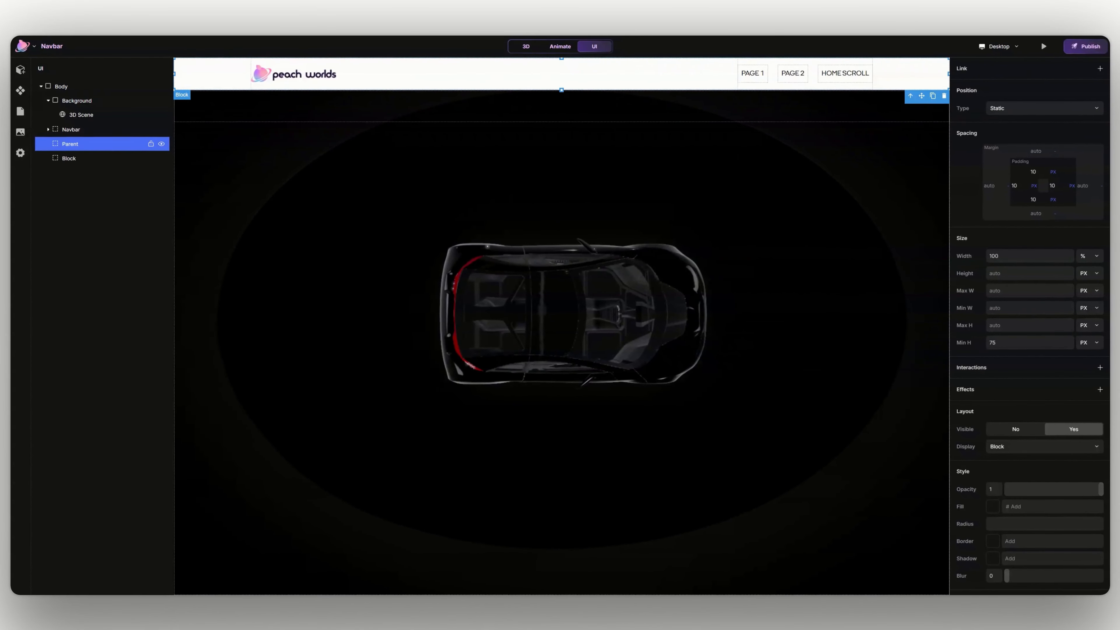
key(Return)
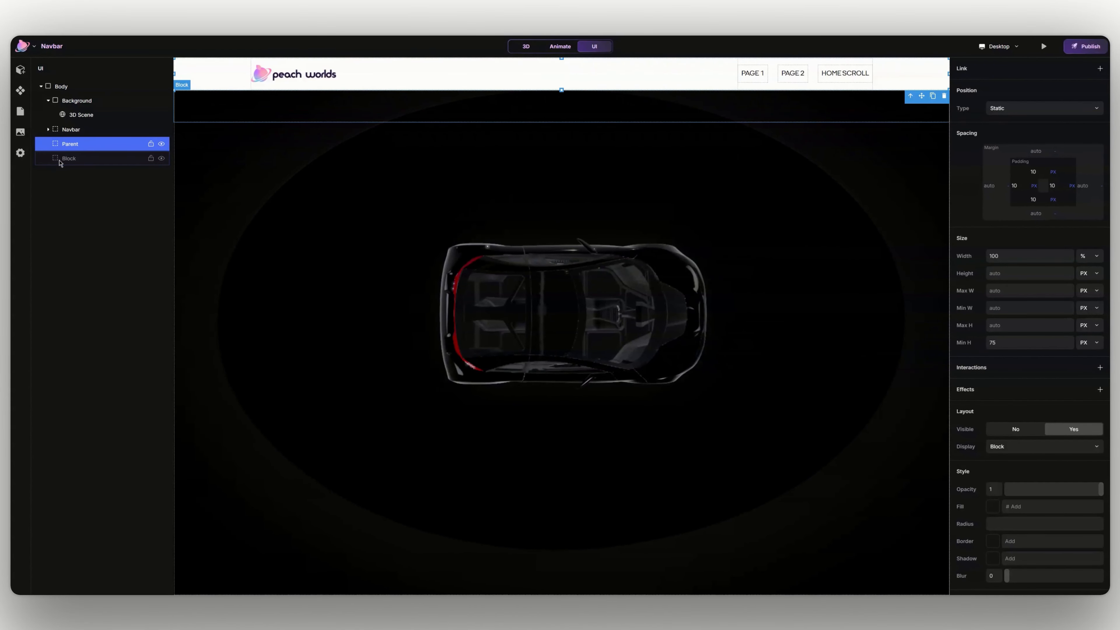
drag(61, 163, 83, 149)
Step: Clear the Parent block's minimum height and its padding on all sides
click(76, 149)
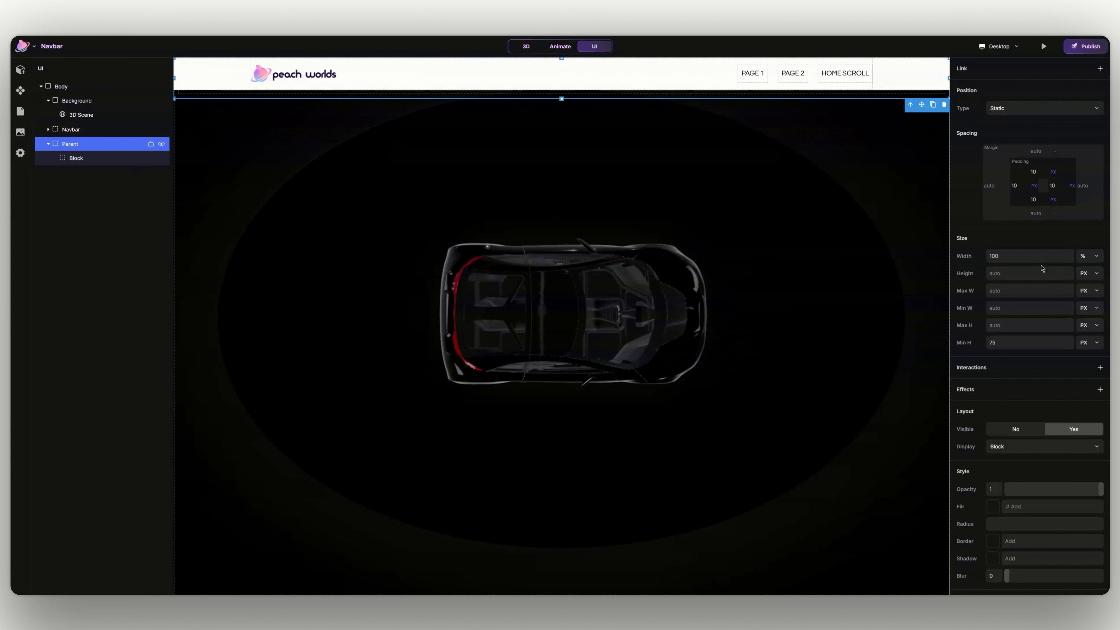
click(1048, 345)
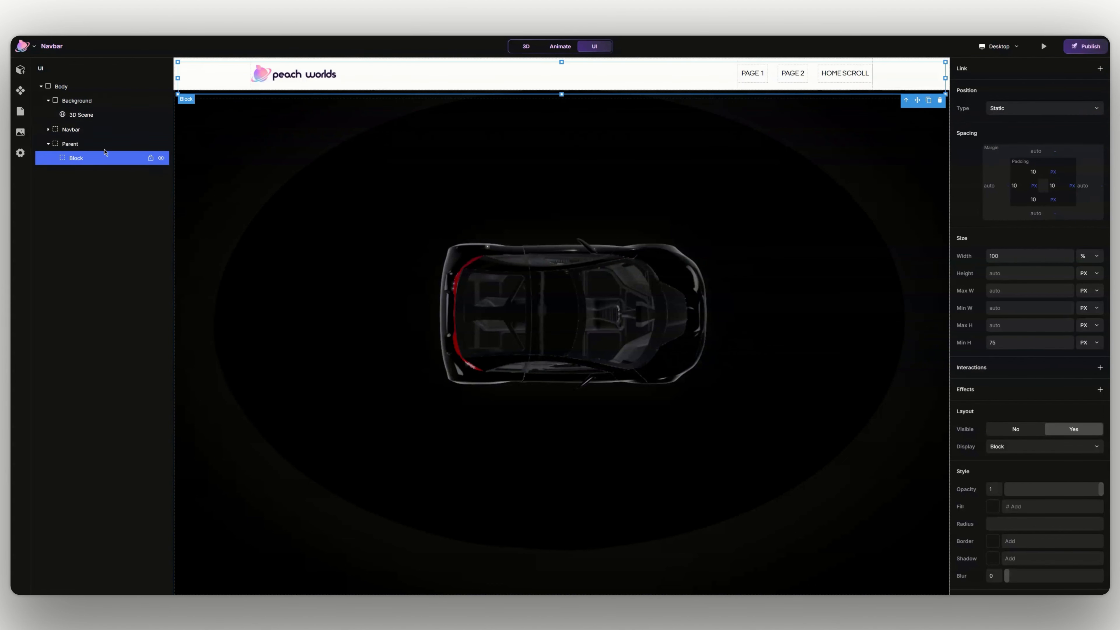
click(1061, 185)
key(BackSpace)
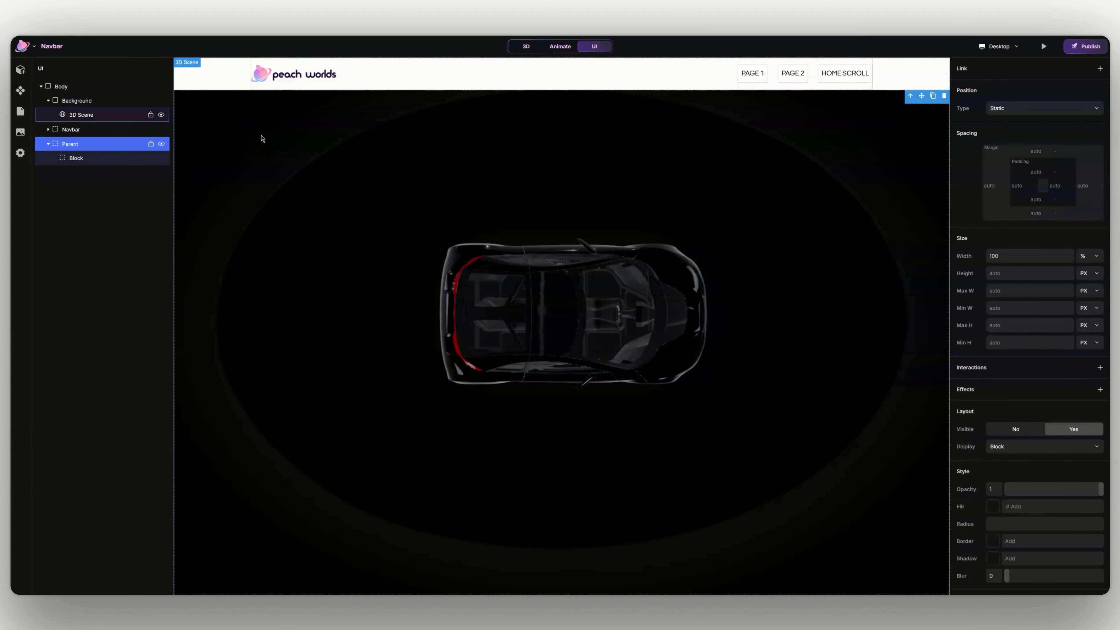
Step: Set the height of the block inside Parent to 200 DVH and rename it as Duration#1
click(105, 158)
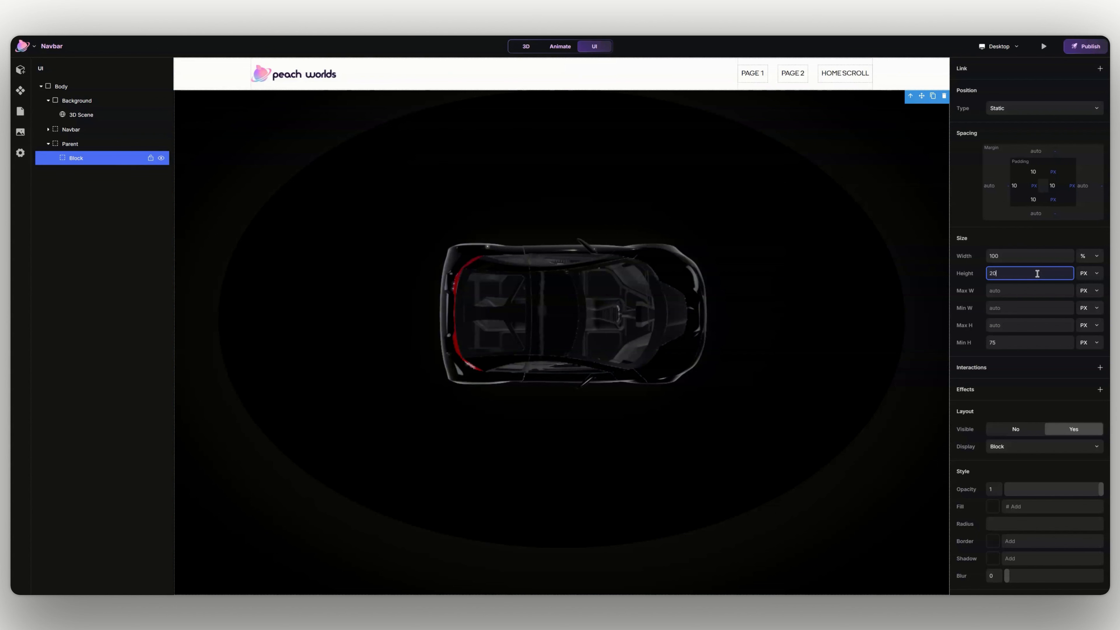
click(1082, 278)
click(1082, 282)
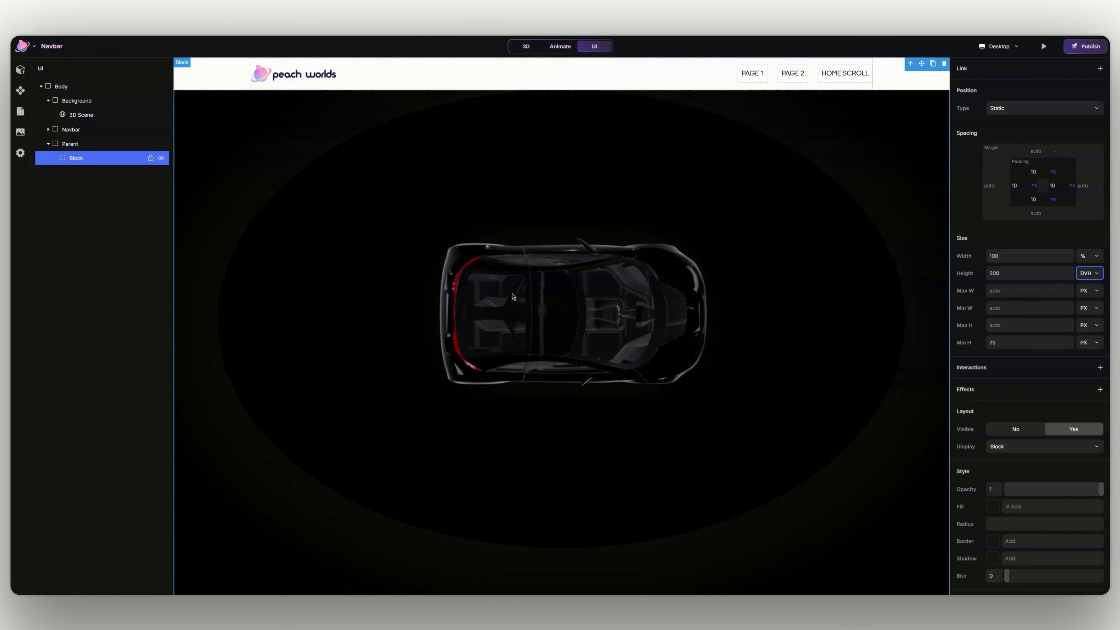
double_click(111, 158)
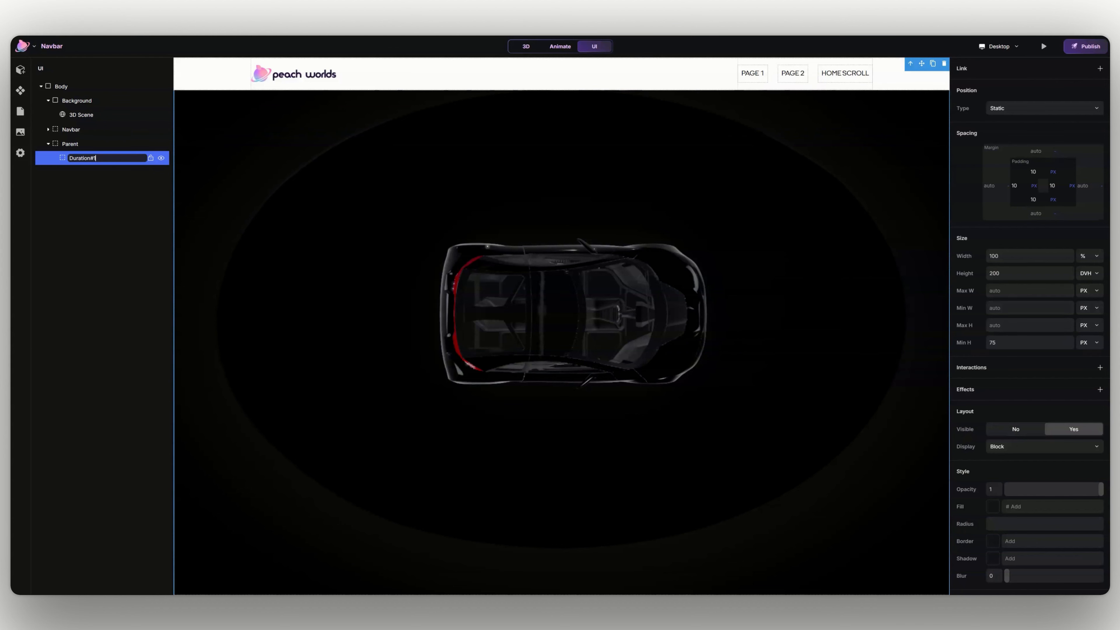
text(Duration#1)
key(Return)
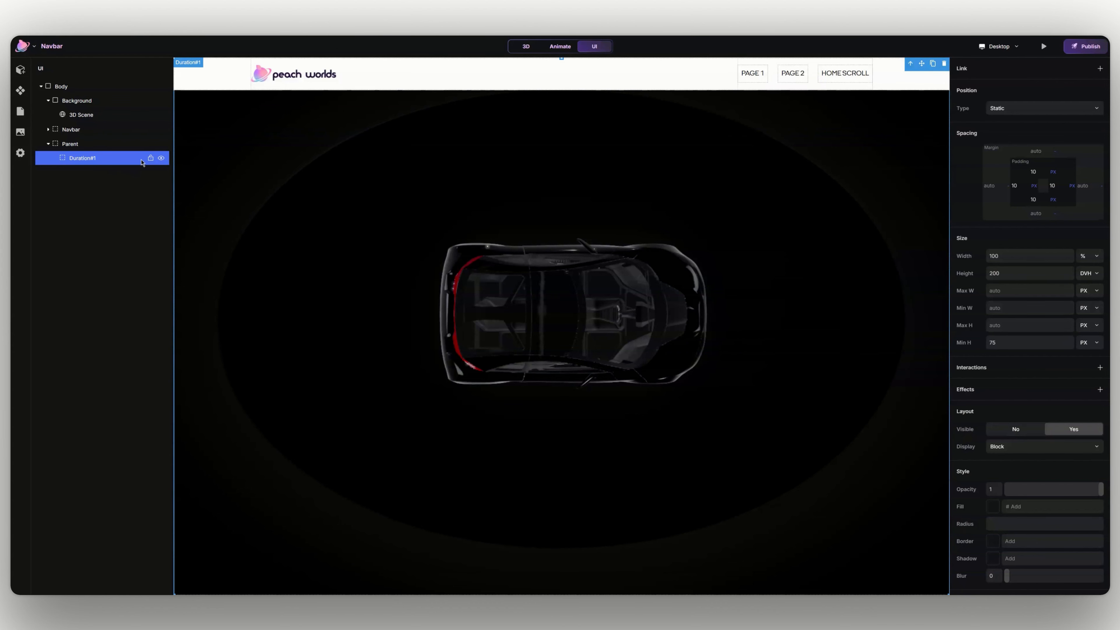
Step: Add a new basic block and nest it inside Duration#1
click(18, 70)
click(68, 120)
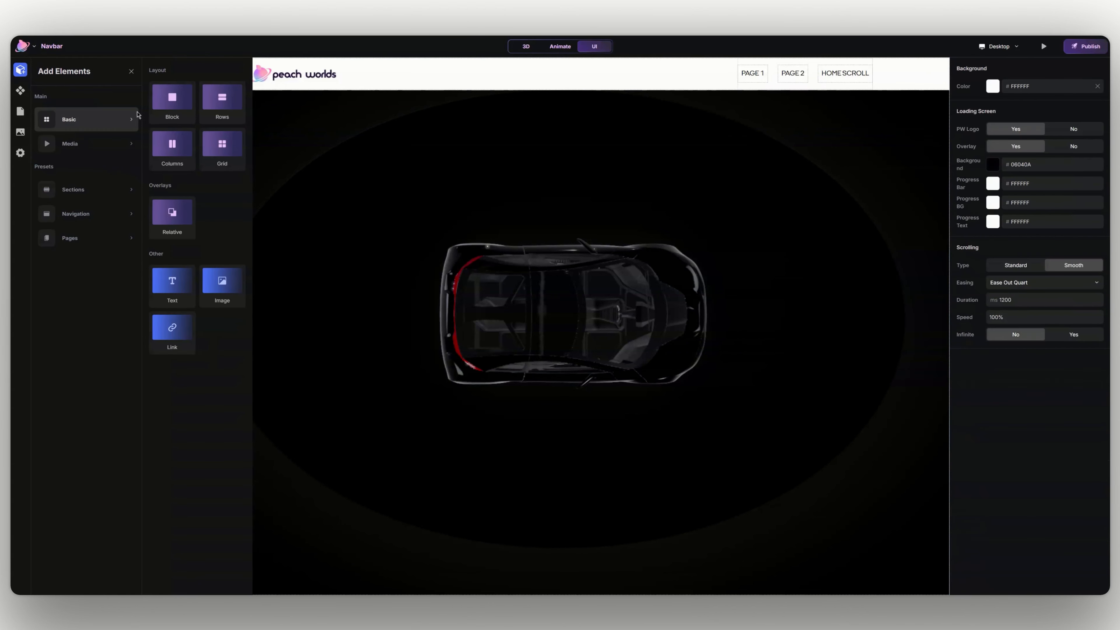
click(172, 105)
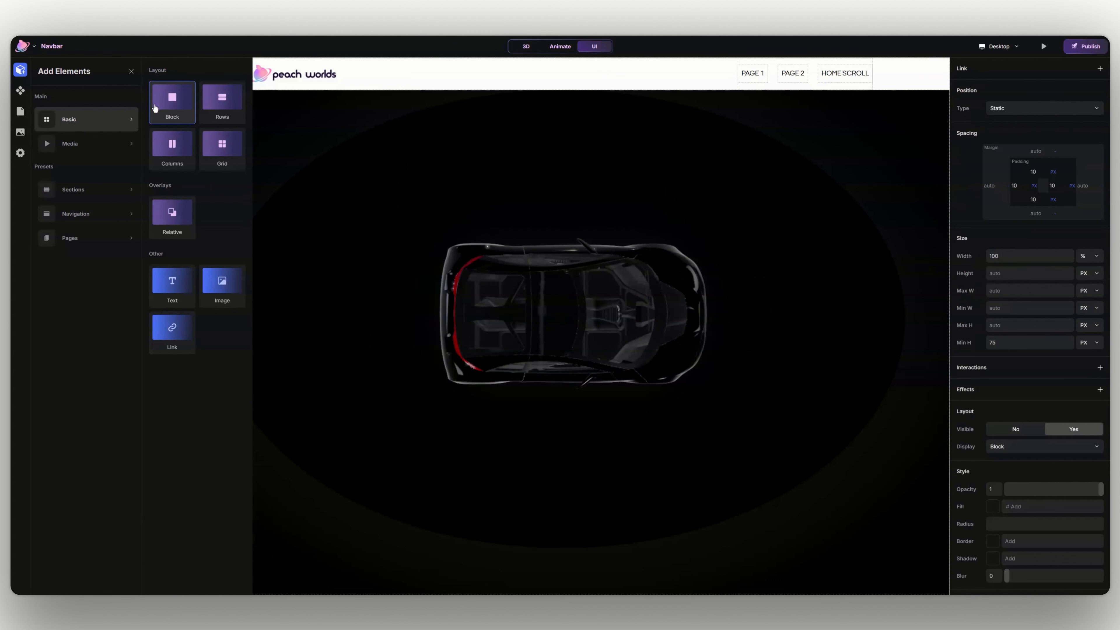
click(131, 71)
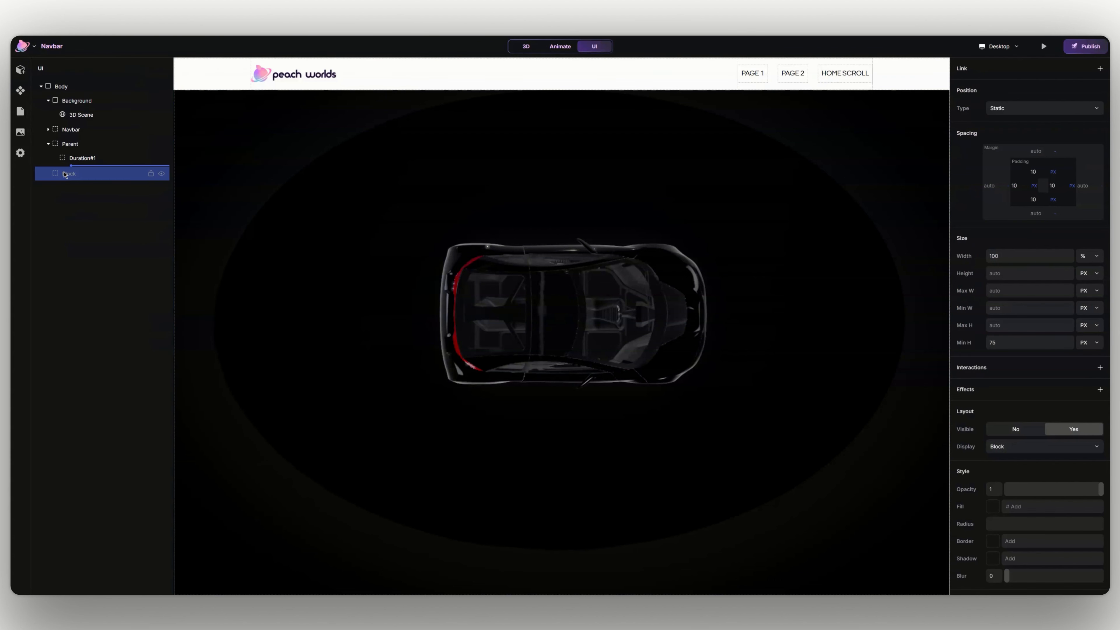
drag(65, 174, 70, 169)
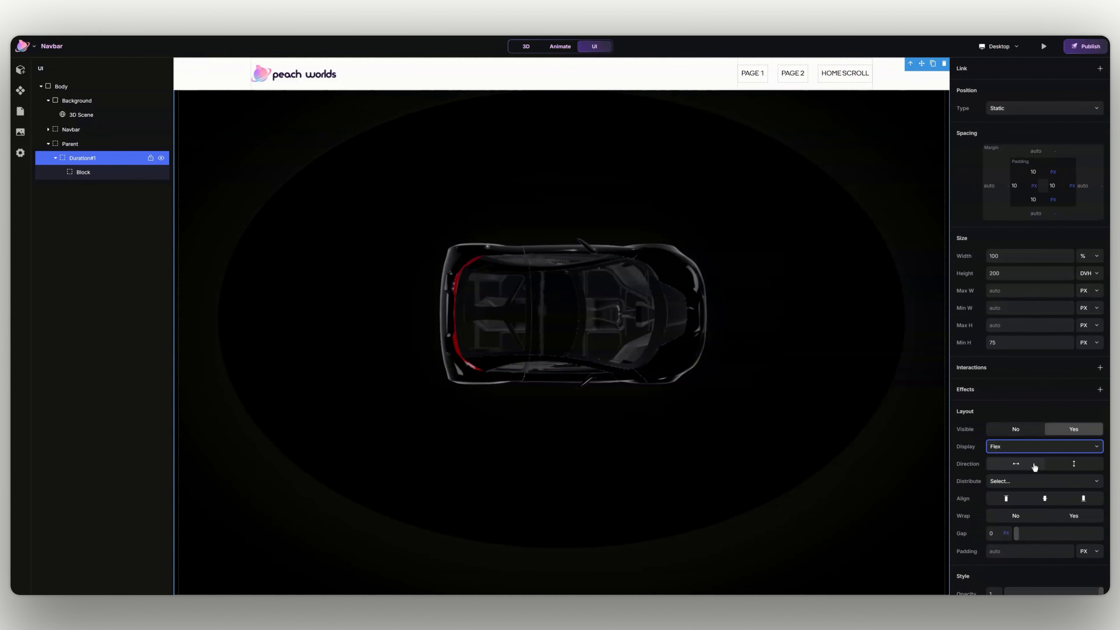
Step: Give Duration#1 a vertical Flex layout with Center distribution and centered alignment
click(1068, 463)
click(1041, 486)
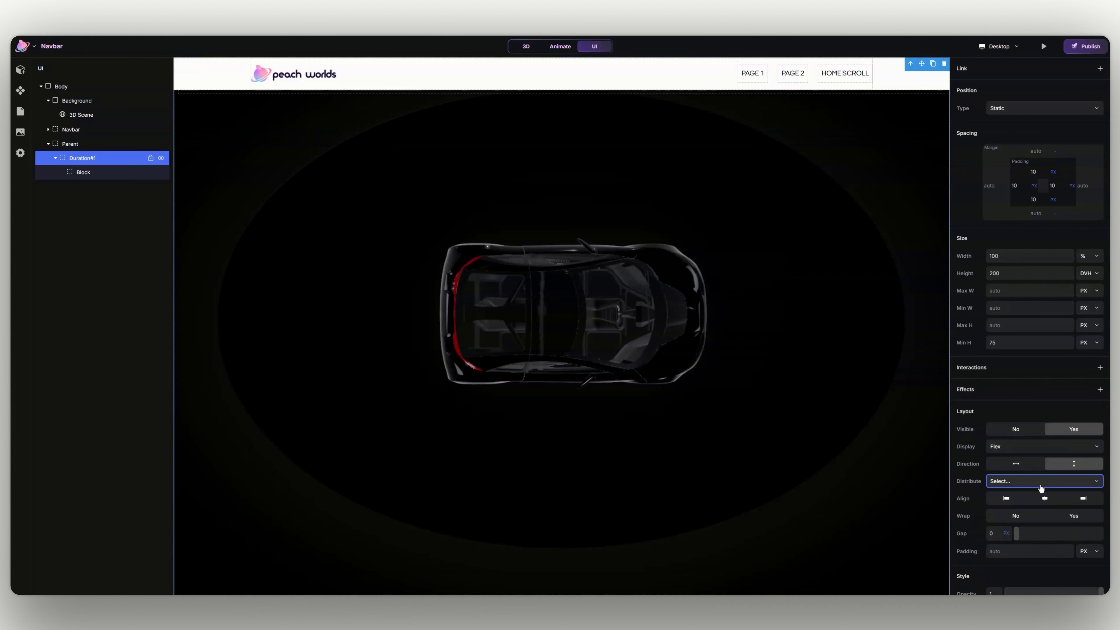
click(1038, 492)
click(1046, 502)
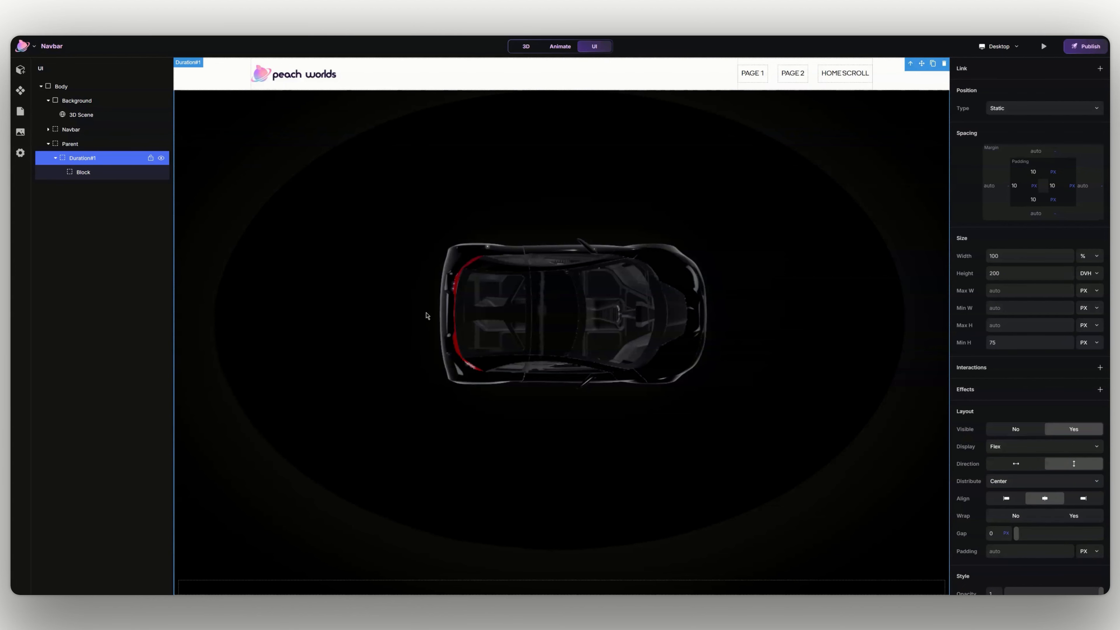
Step: Add two text elements and nest both inside the block within Duration#1
click(427, 335)
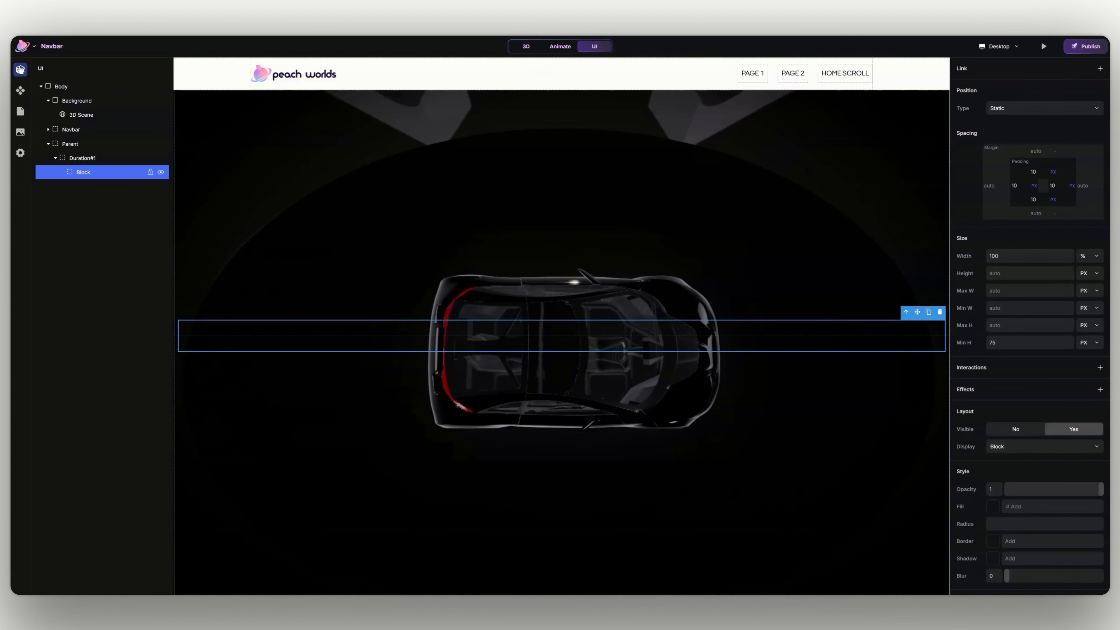
click(20, 69)
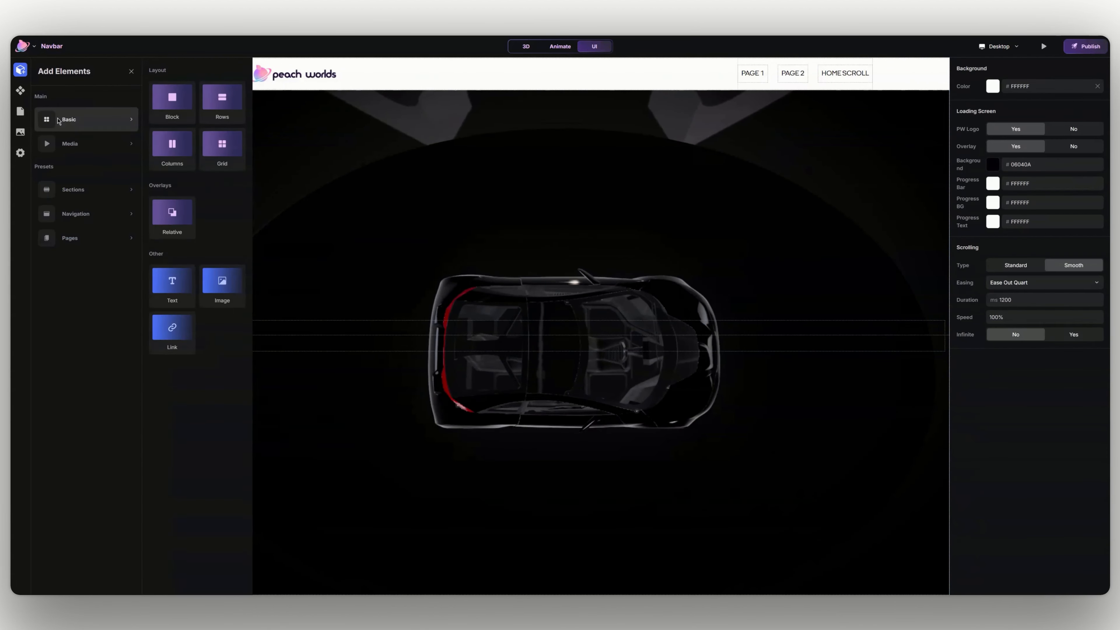
click(176, 288)
click(131, 71)
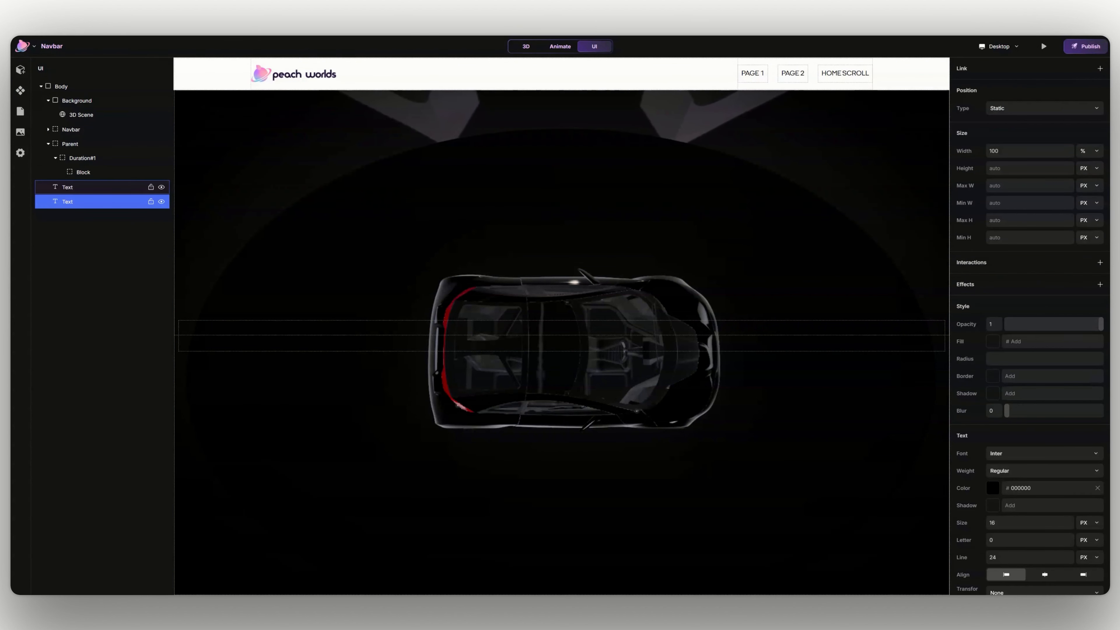
drag(68, 190, 104, 183)
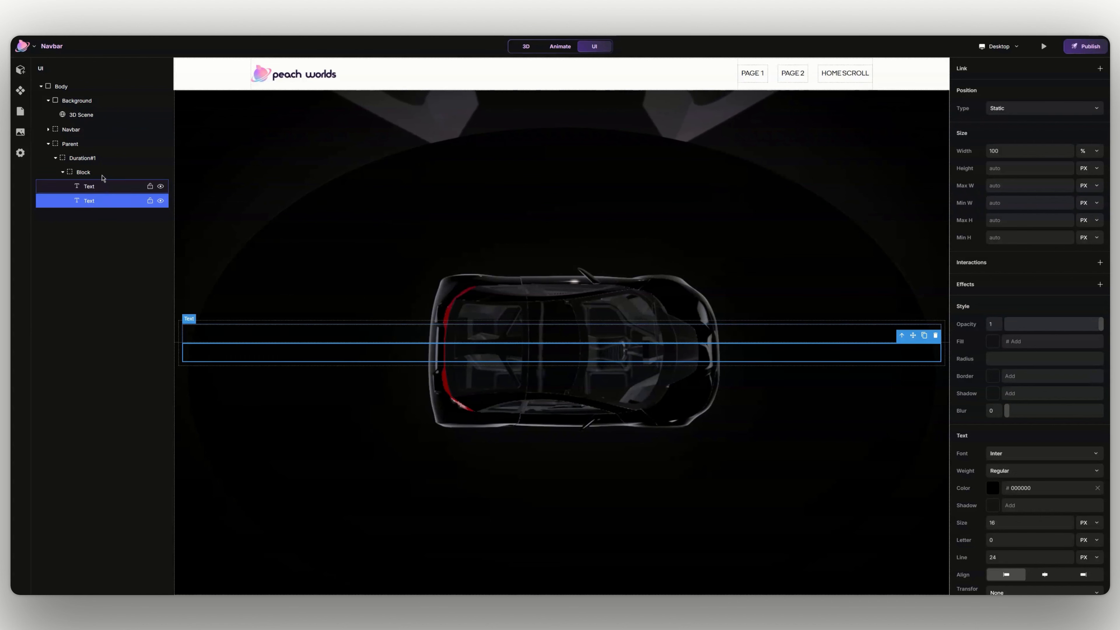
Step: Rename the block that holds the two texts as Text Wrapper
click(95, 174)
double_click(93, 173)
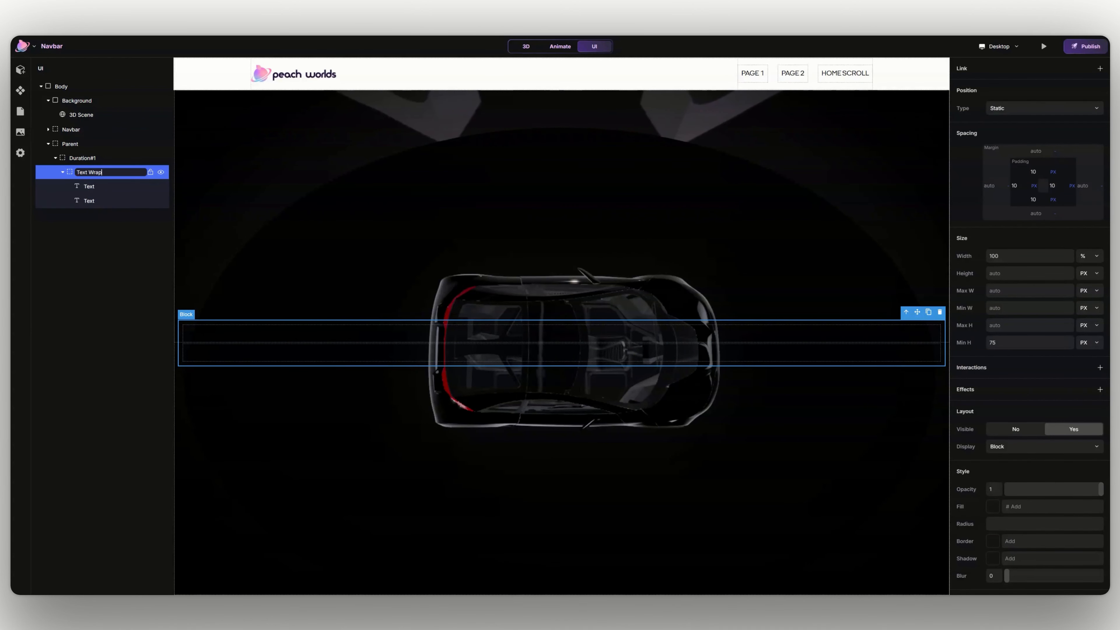
text(Text Wrapper)
key(Return)
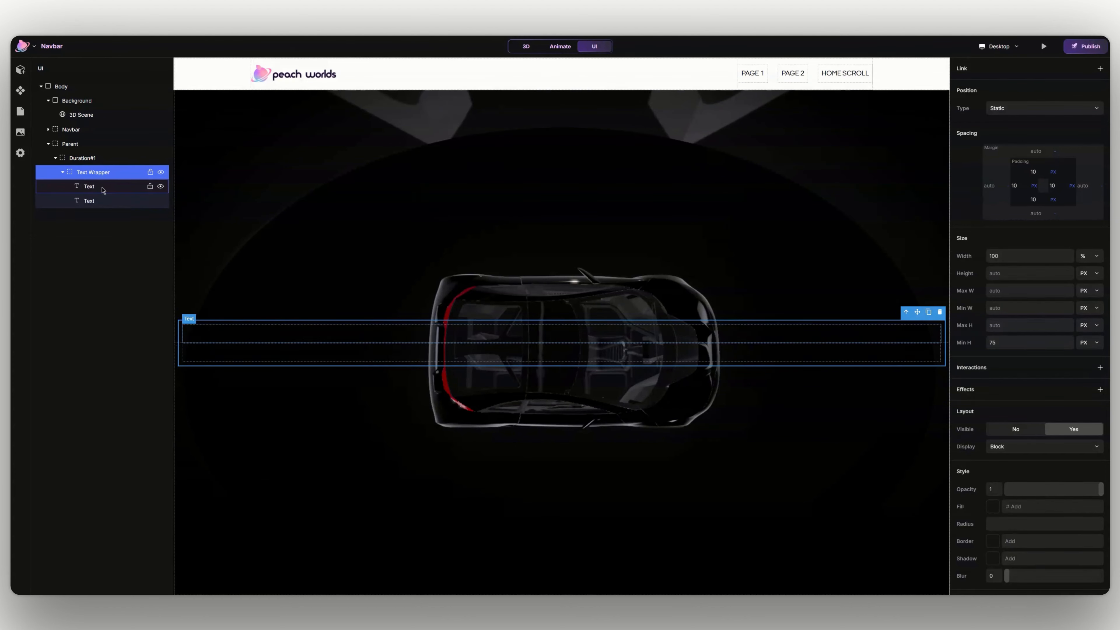
Step: Set the text color of both text elements in Text Wrapper to white, FFFFFF
click(103, 189)
click(992, 488)
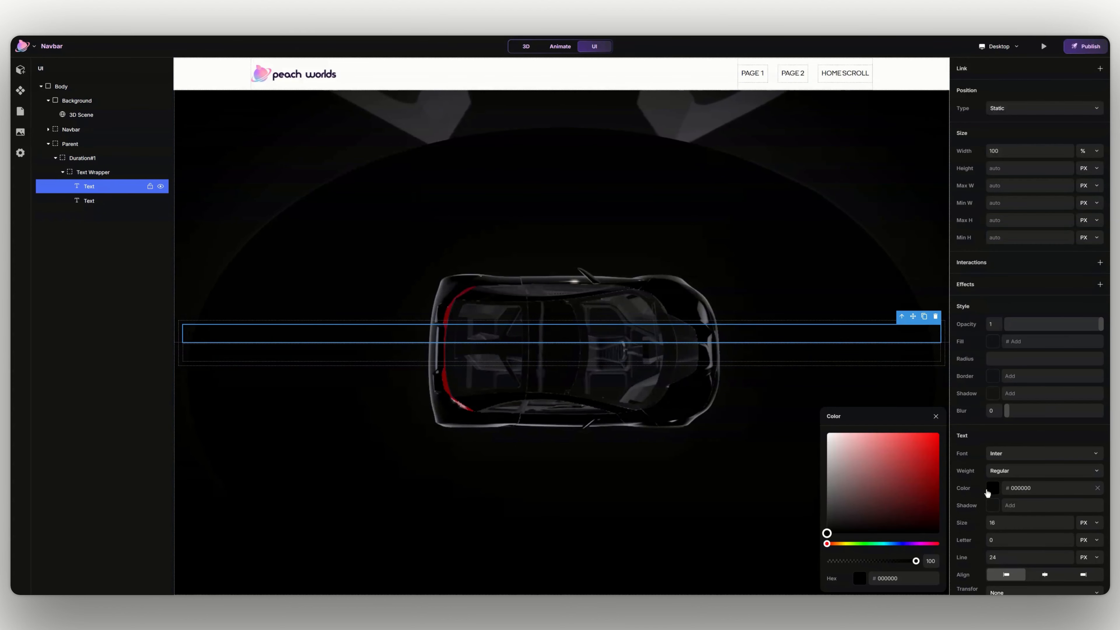
click(828, 432)
click(828, 433)
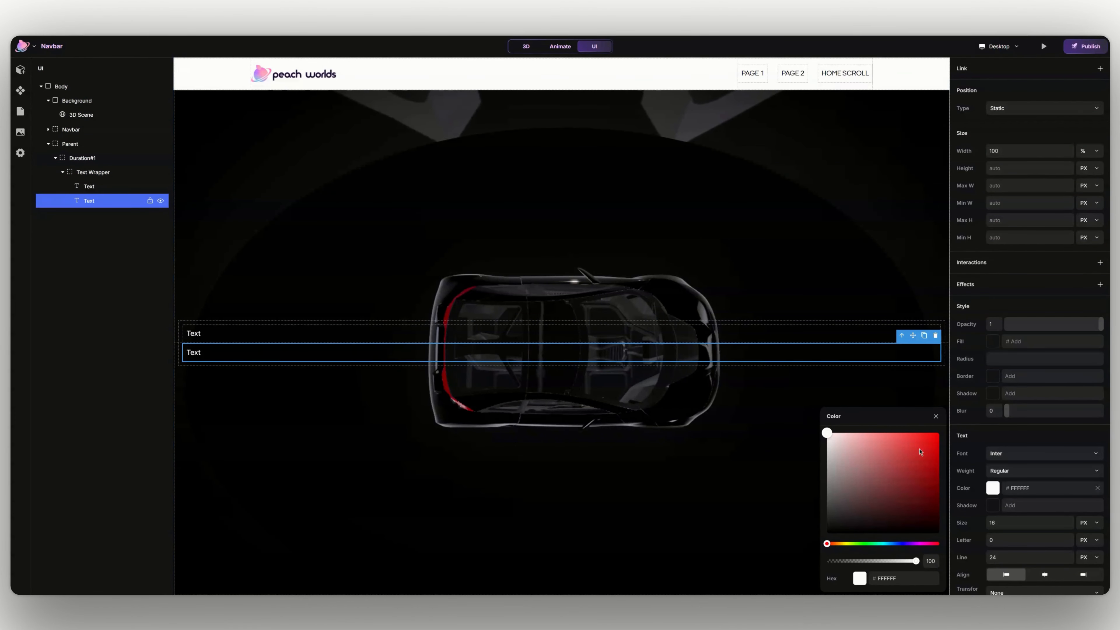
click(936, 416)
Step: Center-align both text elements and clear their width values
click(1044, 575)
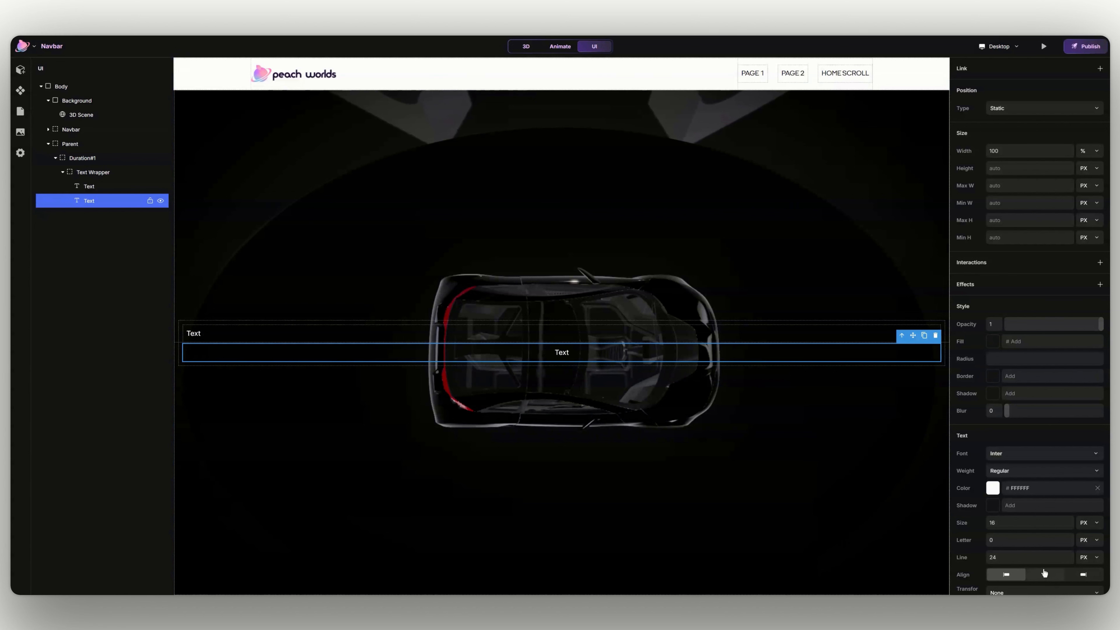
click(1044, 576)
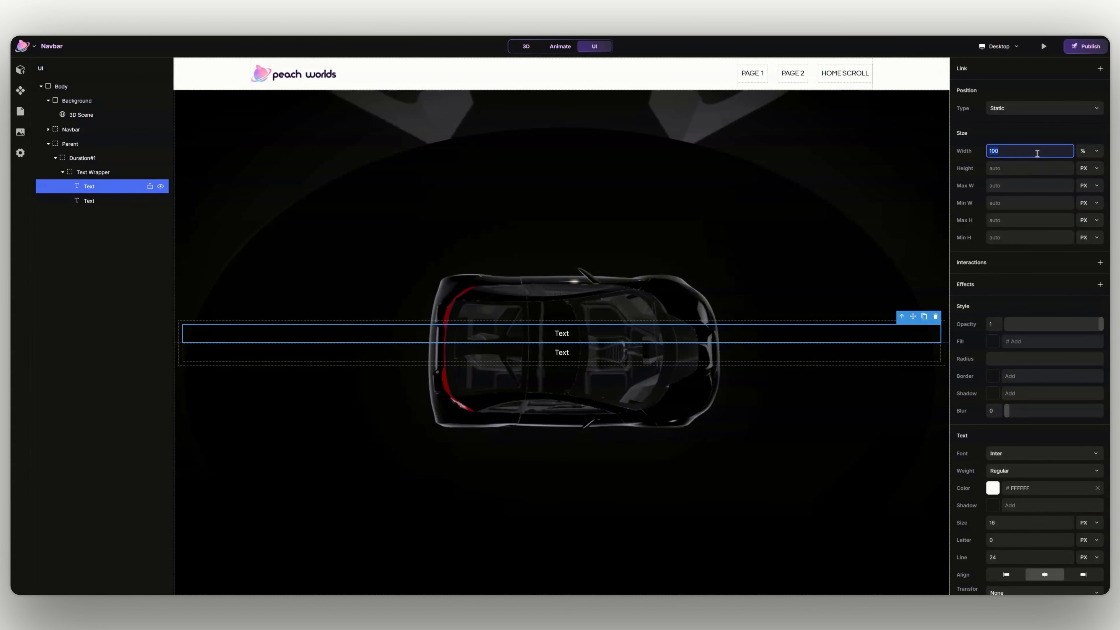
click(831, 347)
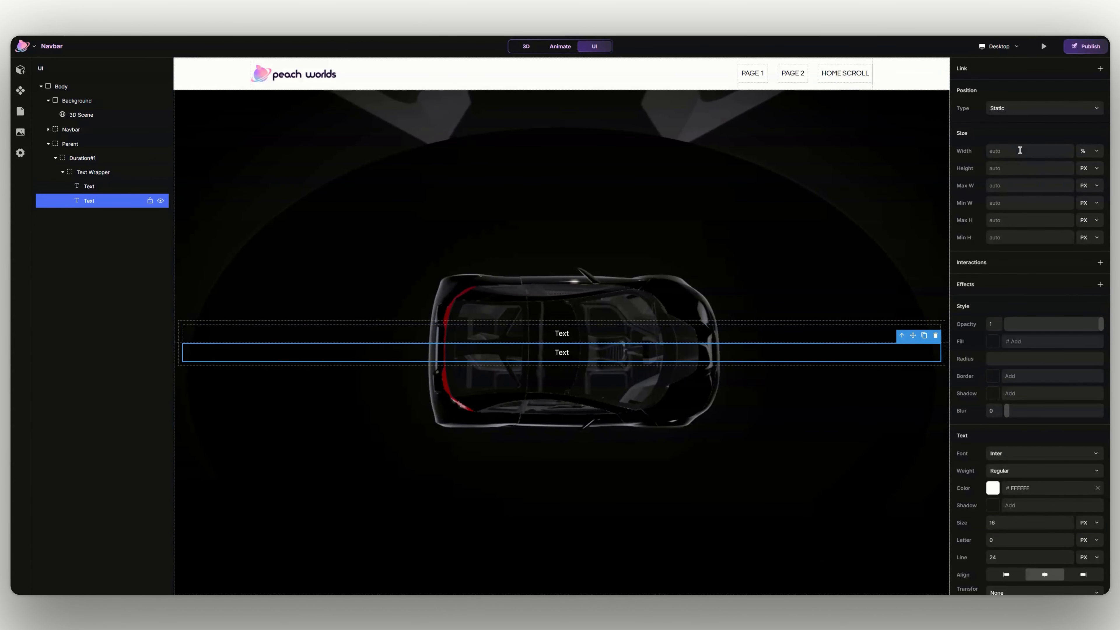
click(758, 331)
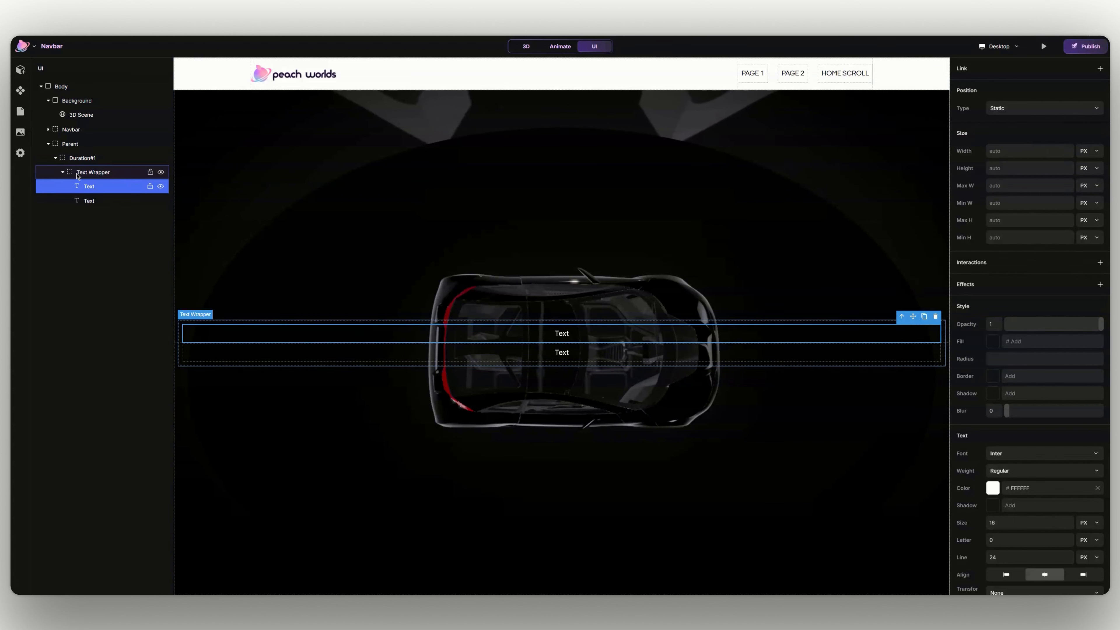
Step: Clear the width and minimum height of Text Wrapper
click(41, 174)
click(1024, 255)
key(BackSpace)
key(Return)
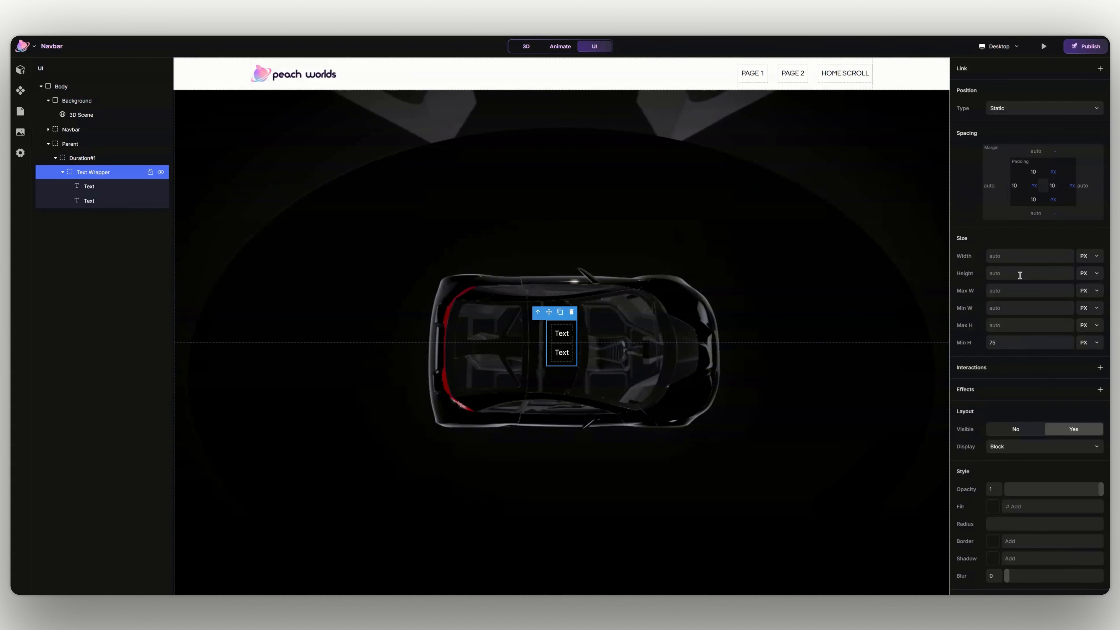
click(1015, 343)
key(BackSpace)
key(Return)
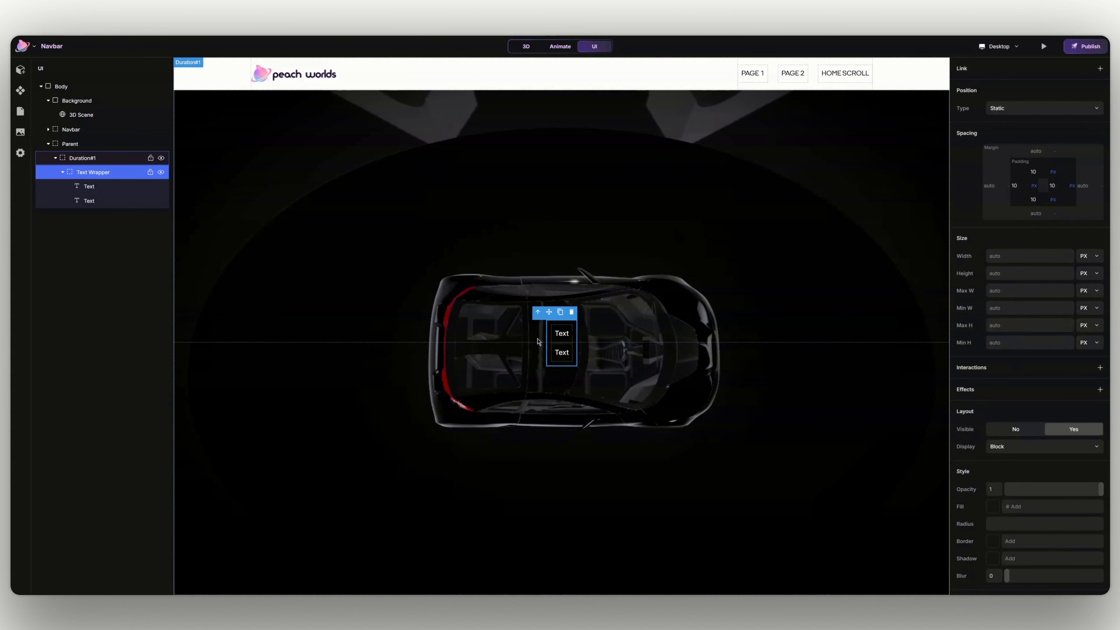
Step: Set the font size of the upper text to 48 px and the lower text to 32 px
click(563, 335)
scroll(1029, 423, down, 1)
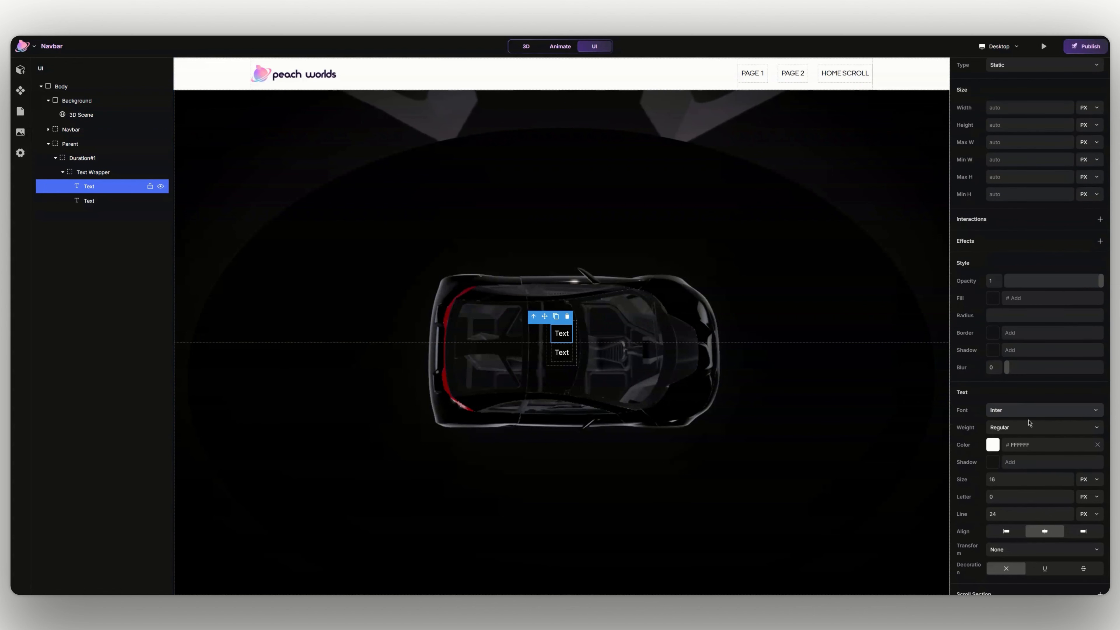
click(1018, 484)
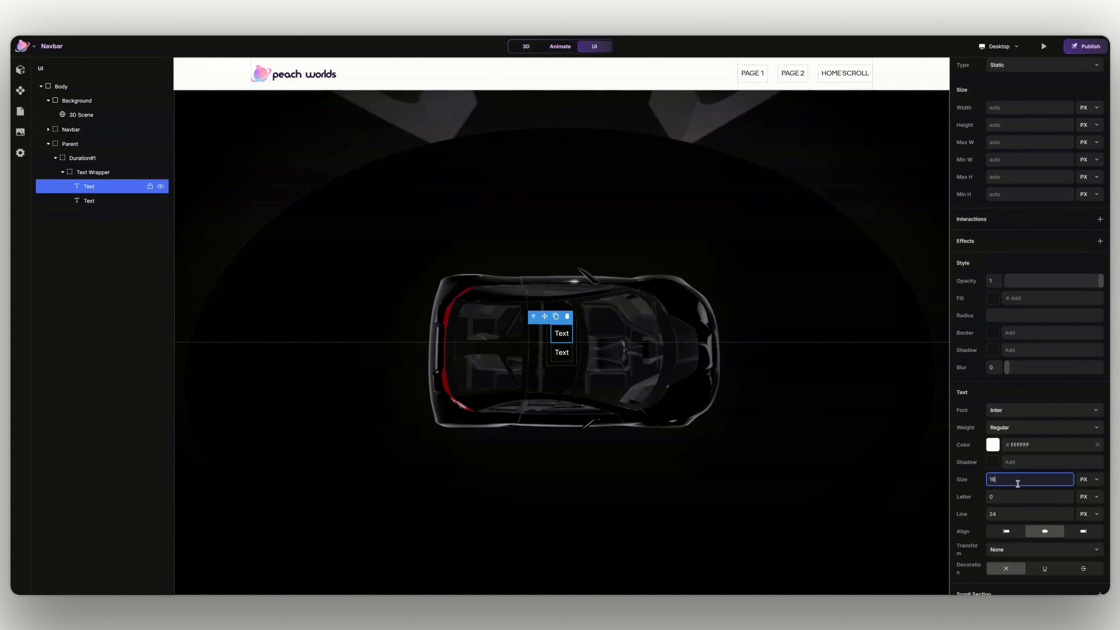
text(48)
key(Return)
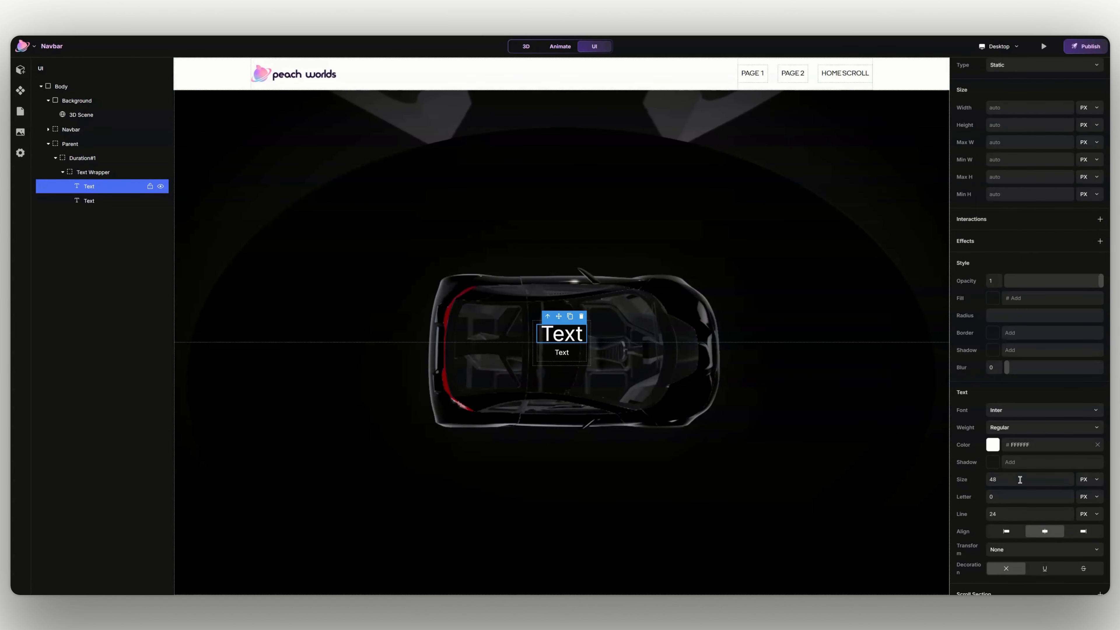
click(562, 353)
click(1029, 481)
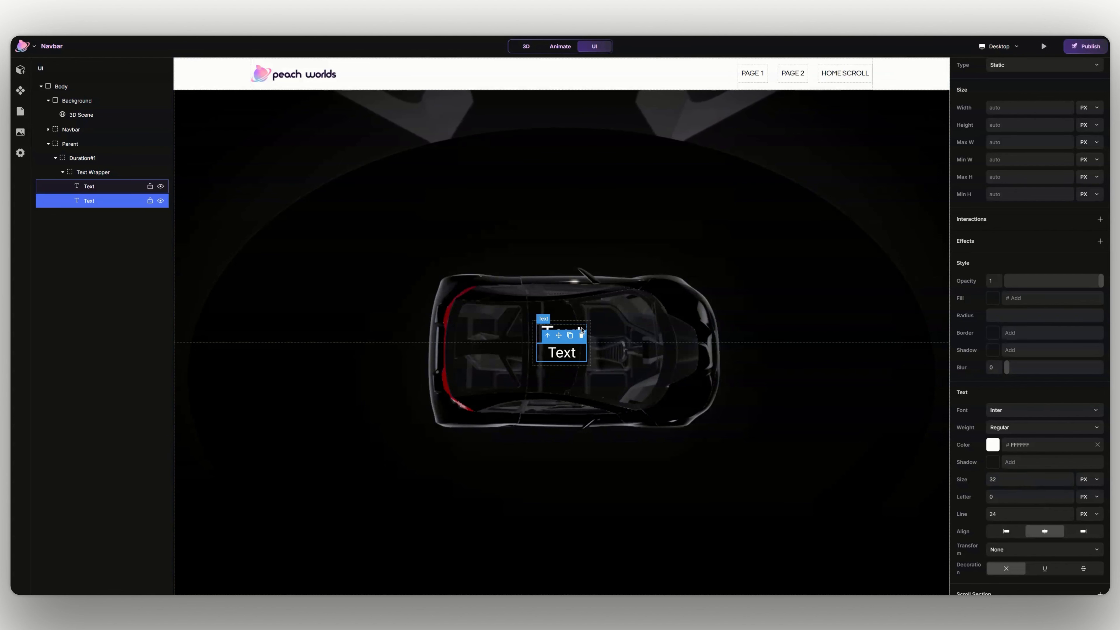
Step: Replace the upper text with "THIS TEXT IS A DUMMY FOR DURATION #1" and the lower text with "DUMMY DURATION #1"
click(562, 334)
key(Return)
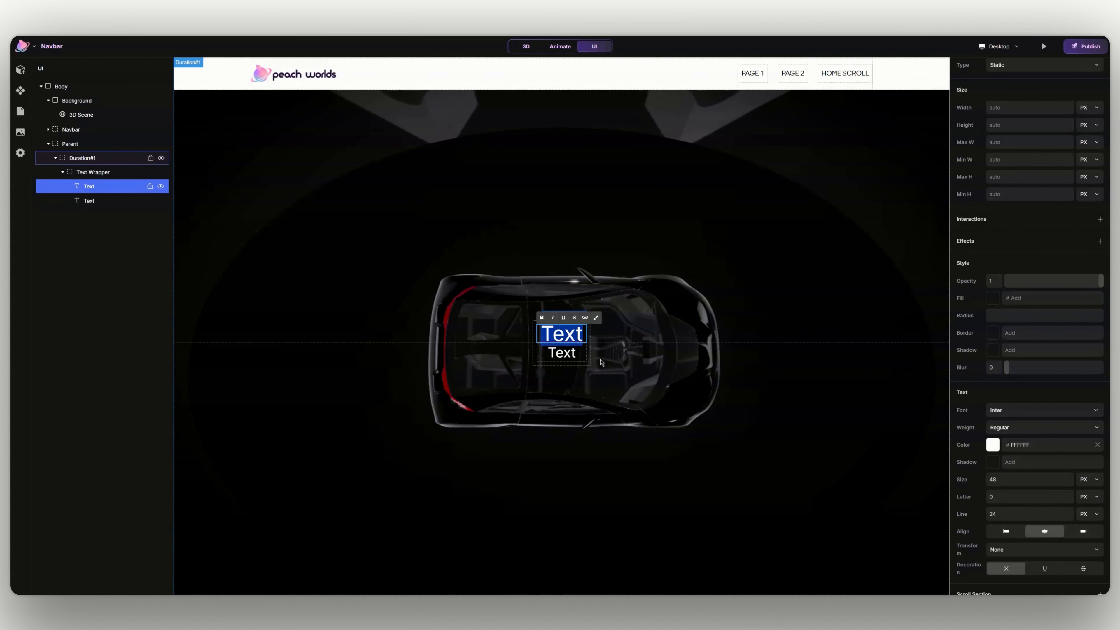
text(THIS TEXT IS A DUMMY FOR DURATION #1)
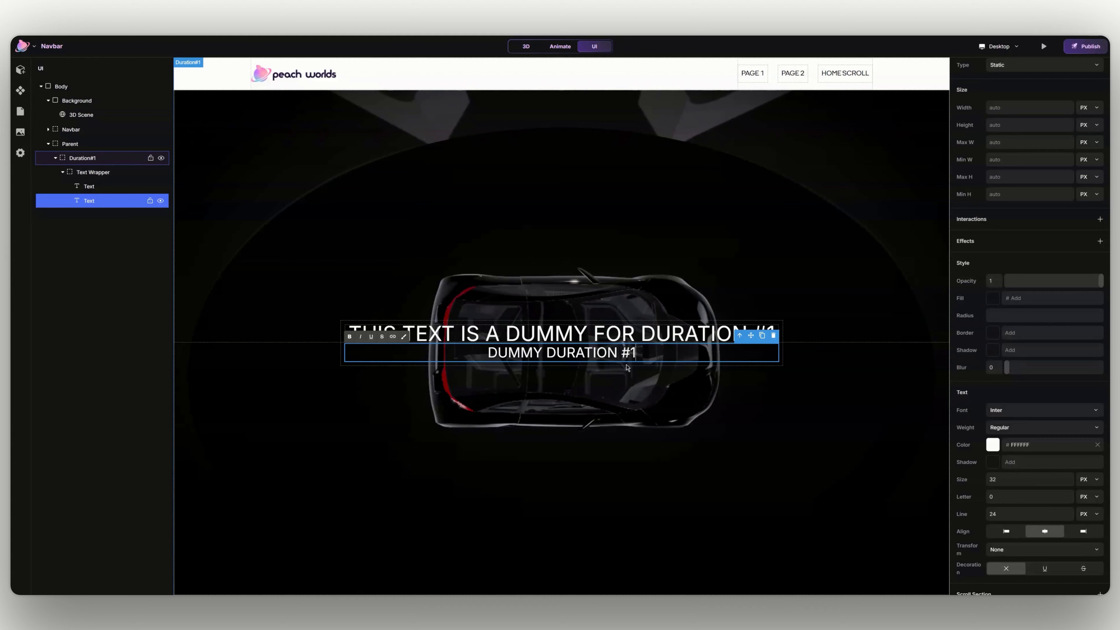
Step: Set the position type of Text Wrapper to Fixed with a bottom offset of 50 DVH
click(626, 378)
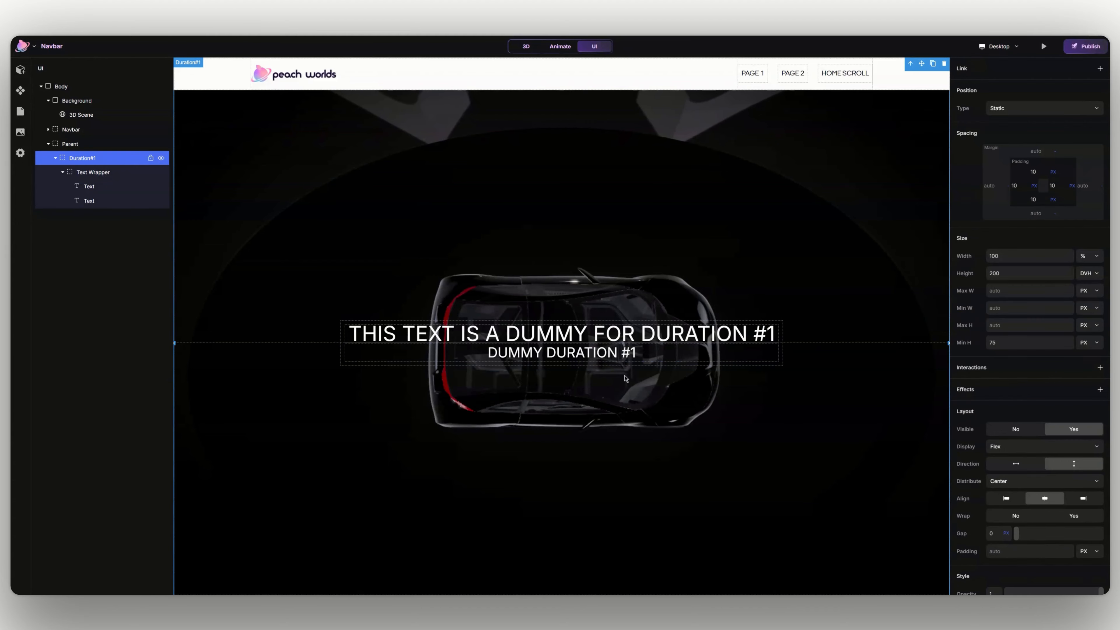
click(622, 363)
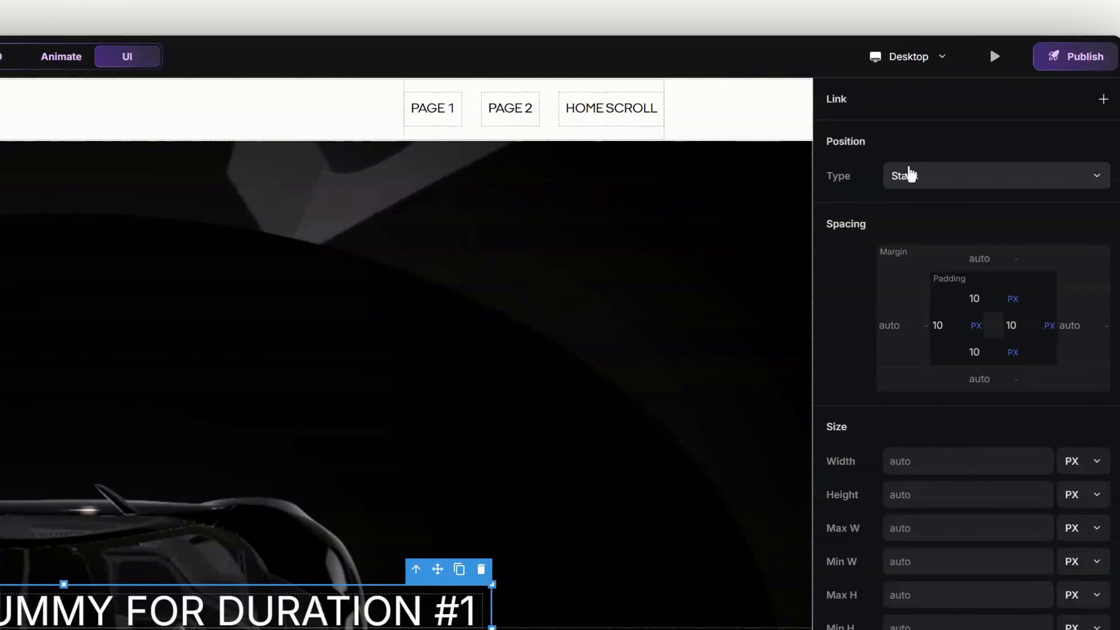
click(1000, 109)
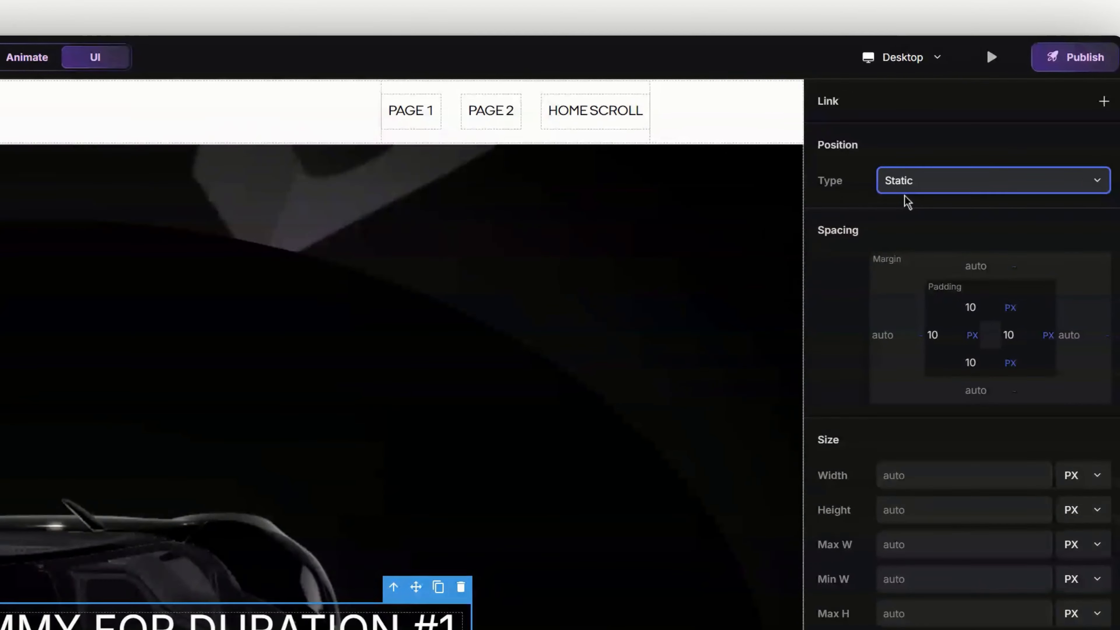
click(908, 276)
click(970, 241)
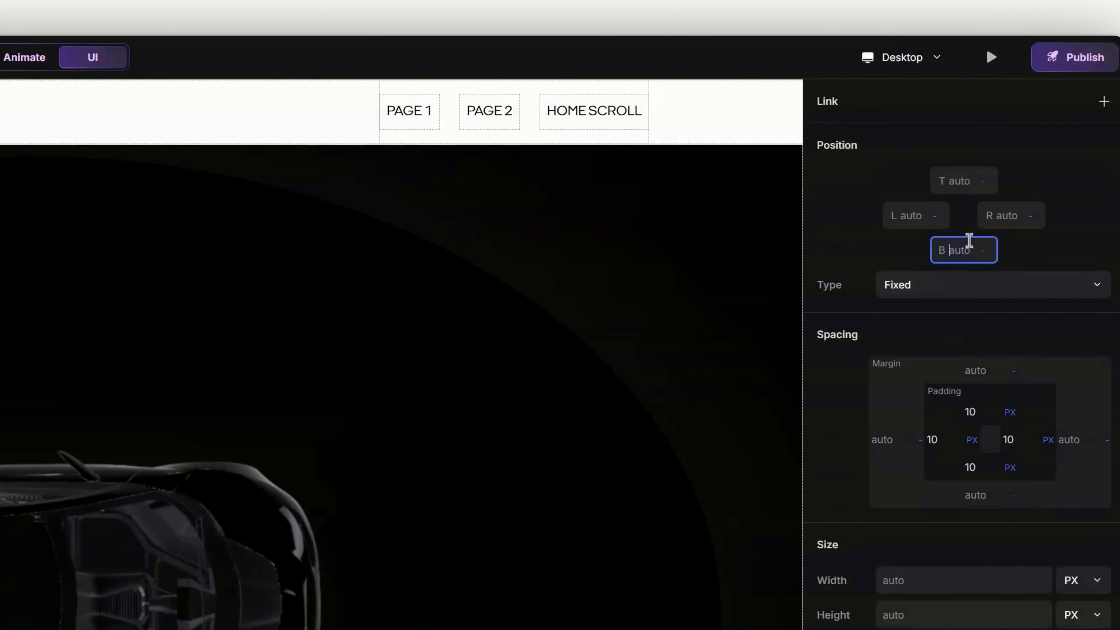
text(50)
click(988, 251)
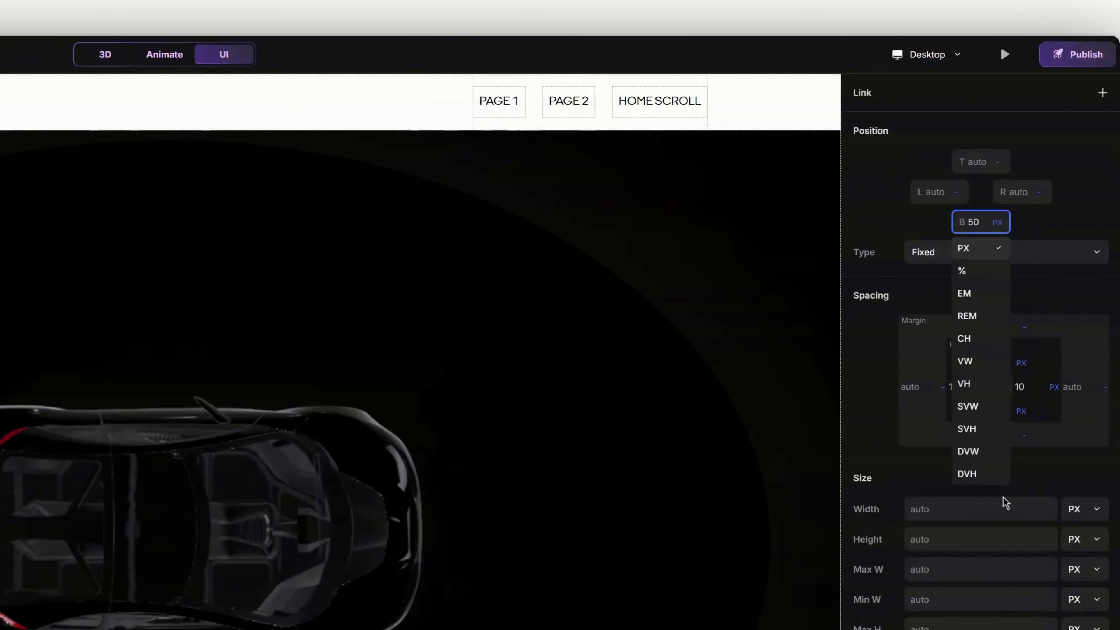
click(961, 542)
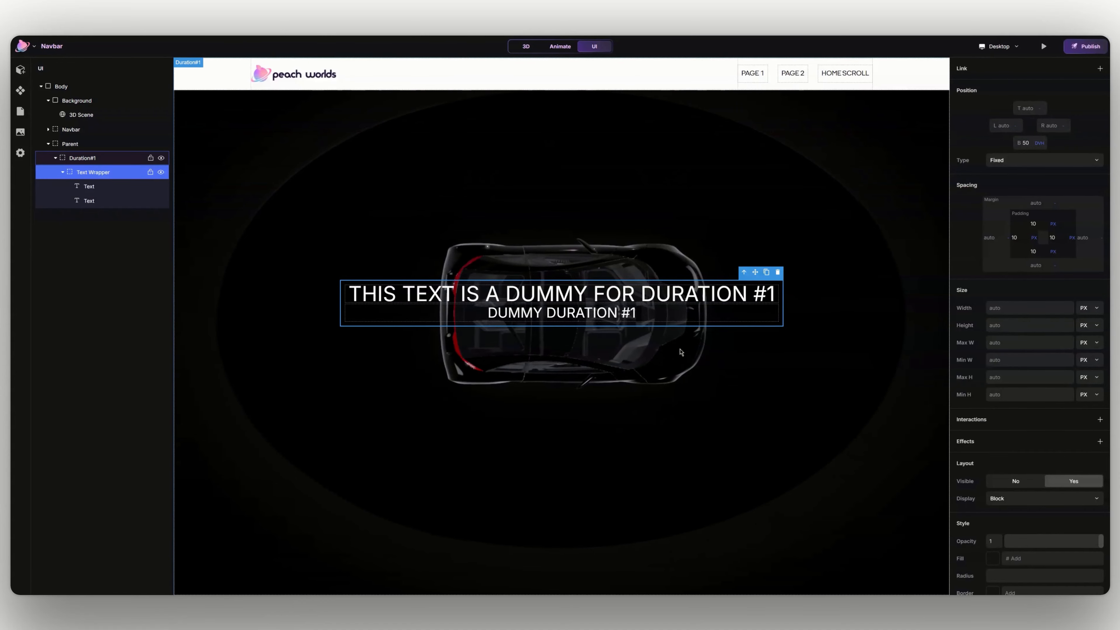
Step: Add a scroll section named "duration-1" to the Duration#1 block
click(114, 161)
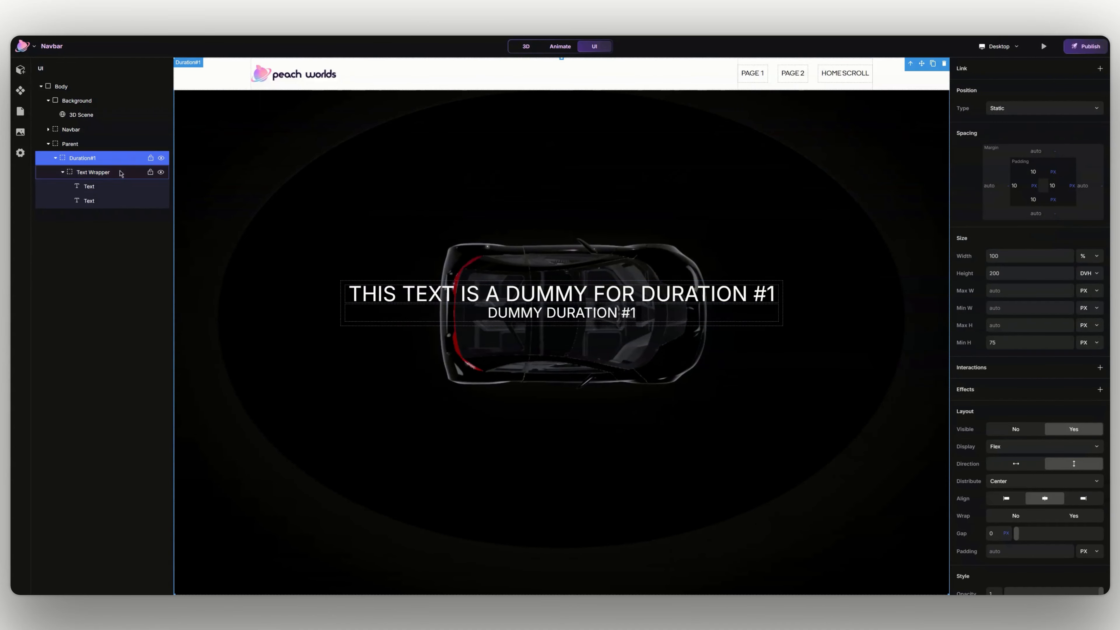
scroll(1068, 511, down, 3)
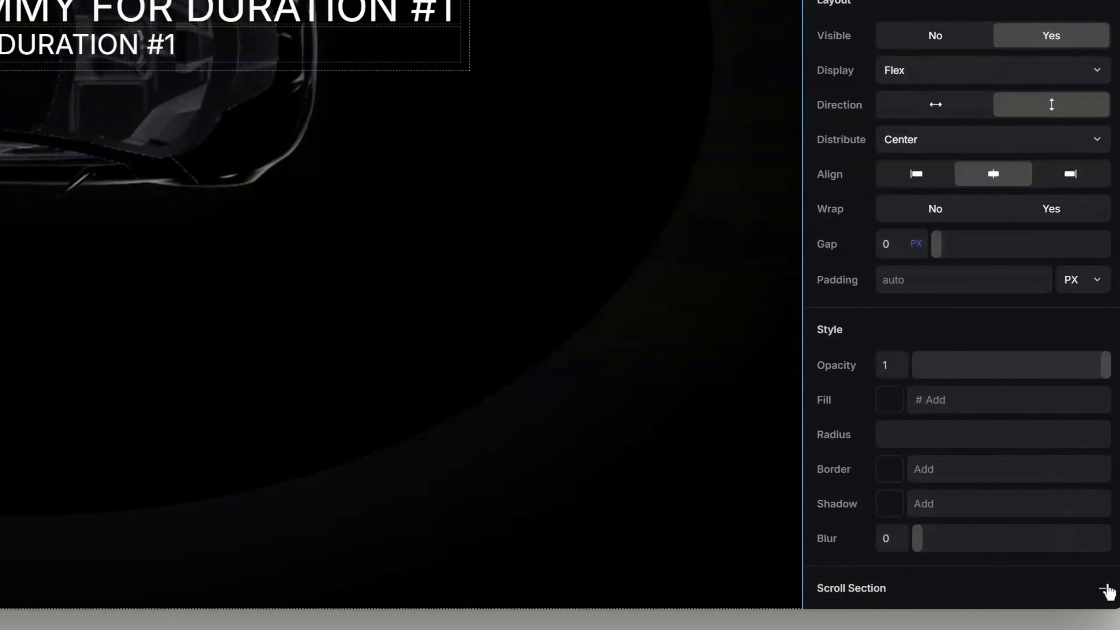
click(1107, 590)
click(1021, 544)
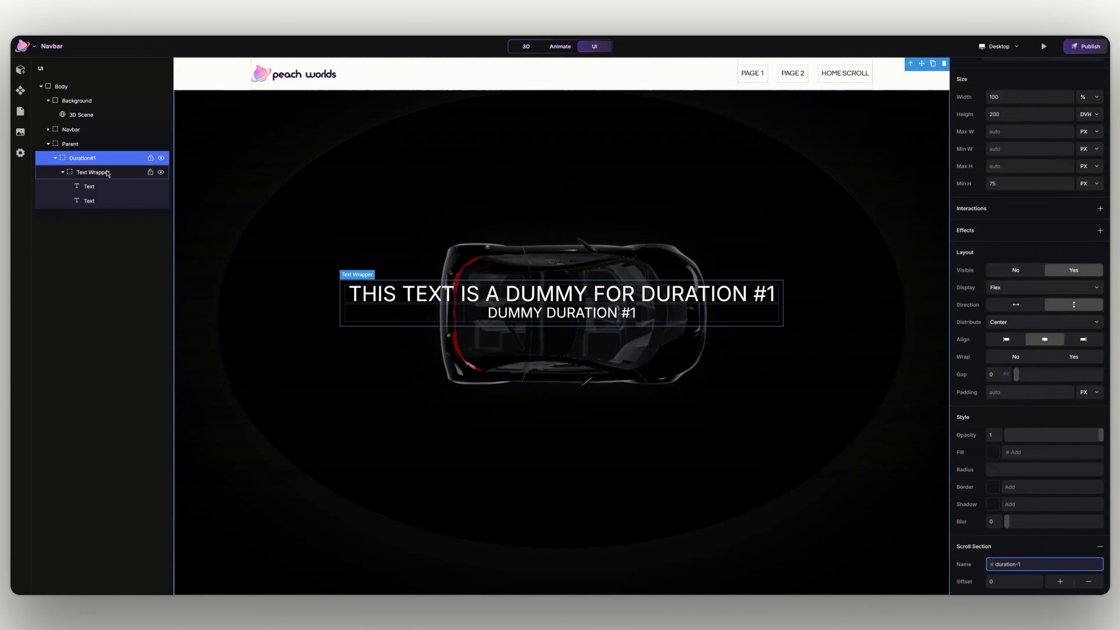
Step: Add a scroll animation to Text Wrapper, triggered by Section in View for section duration-1
click(107, 173)
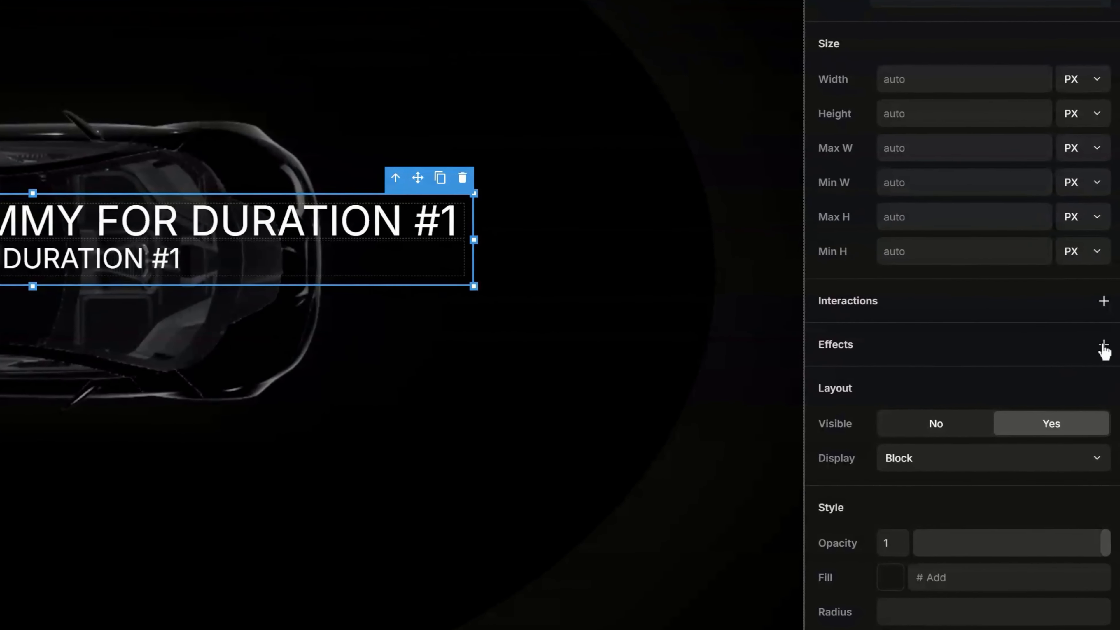
click(1100, 356)
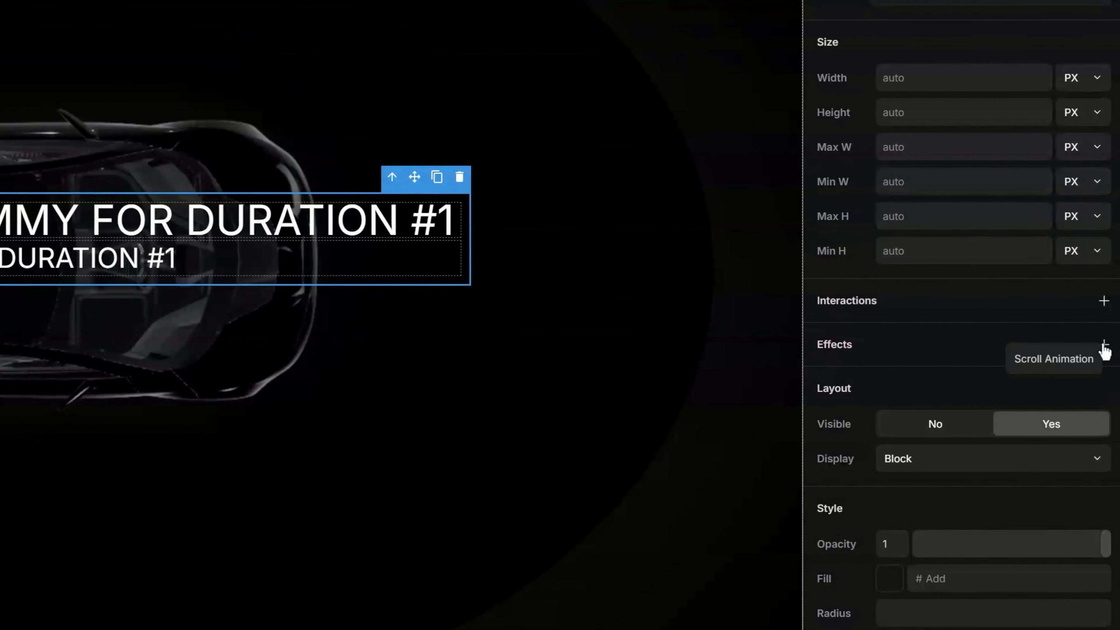
click(1077, 358)
click(983, 343)
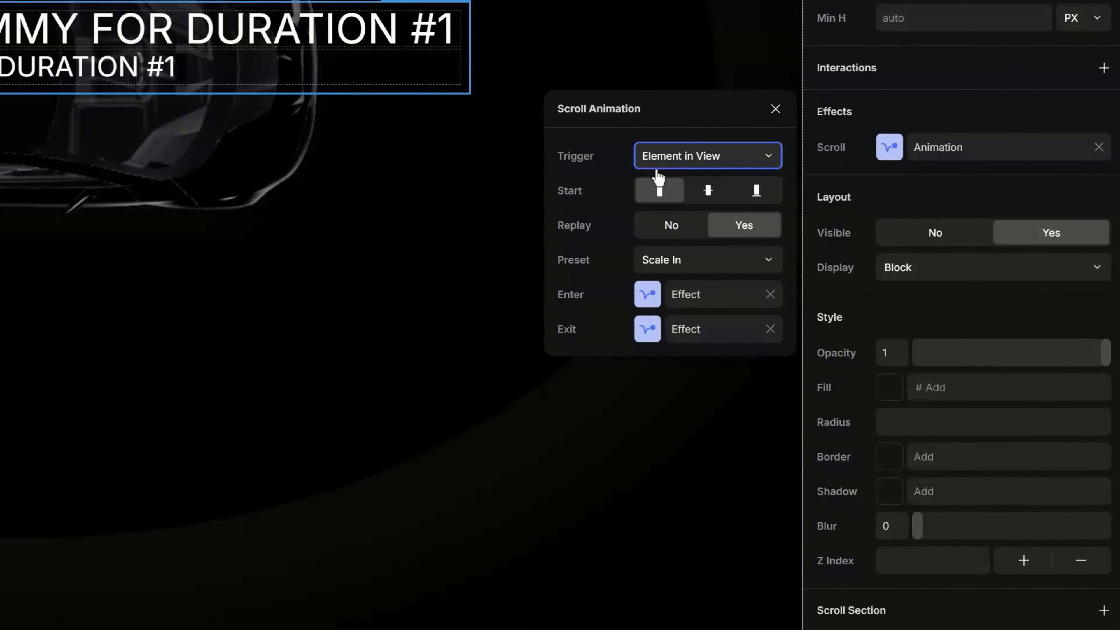
click(677, 240)
click(695, 195)
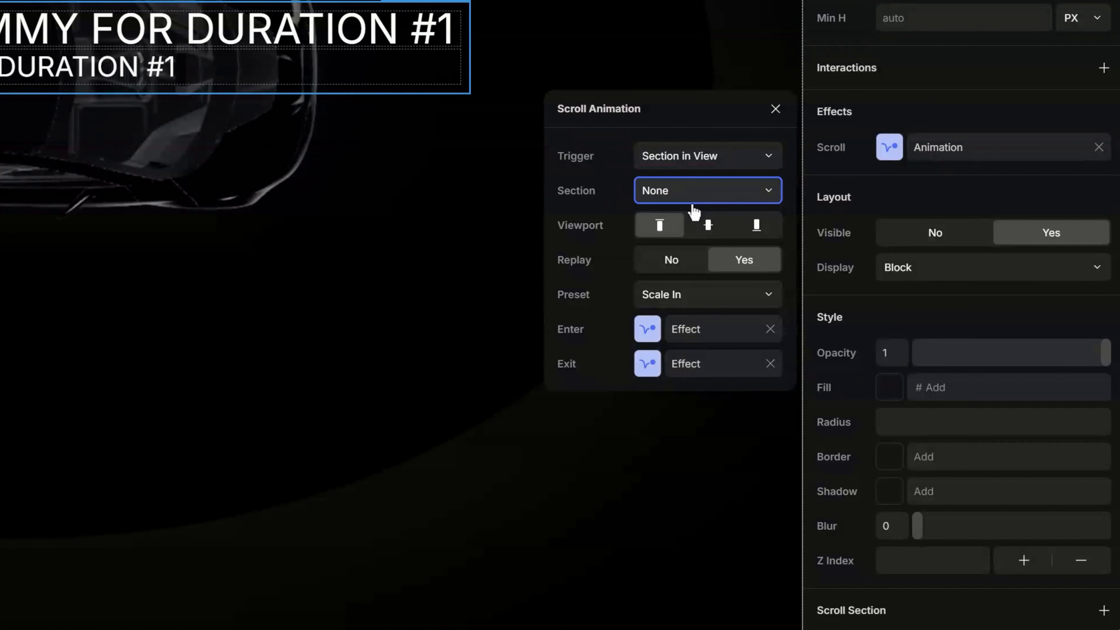
click(694, 212)
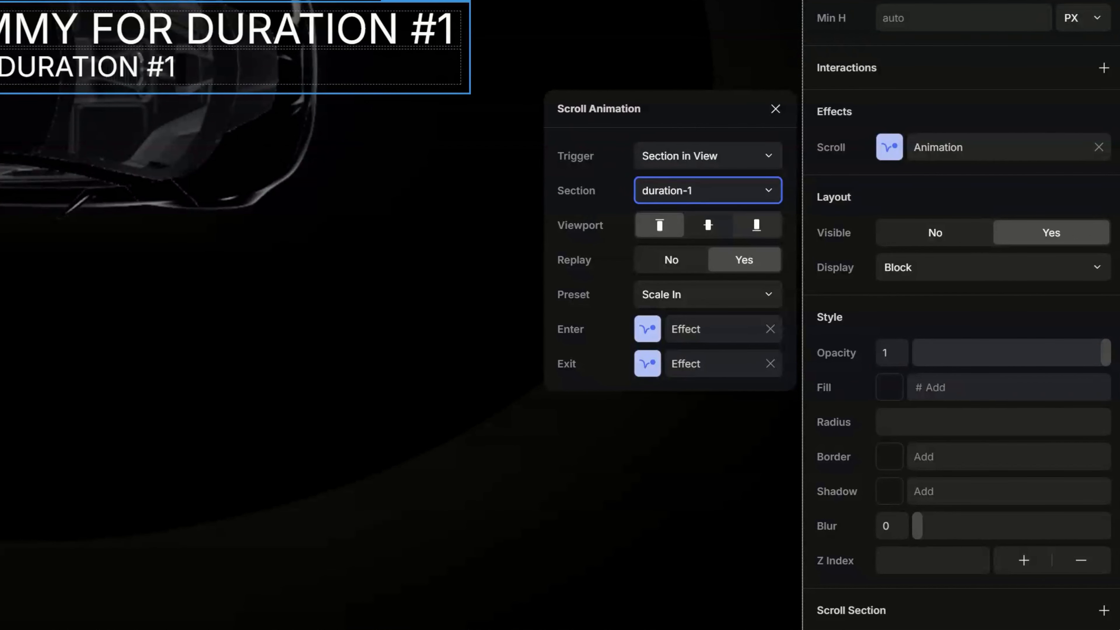
Step: Set the scroll animation's viewport to the bottom alignment and its preset to Fade In
click(752, 235)
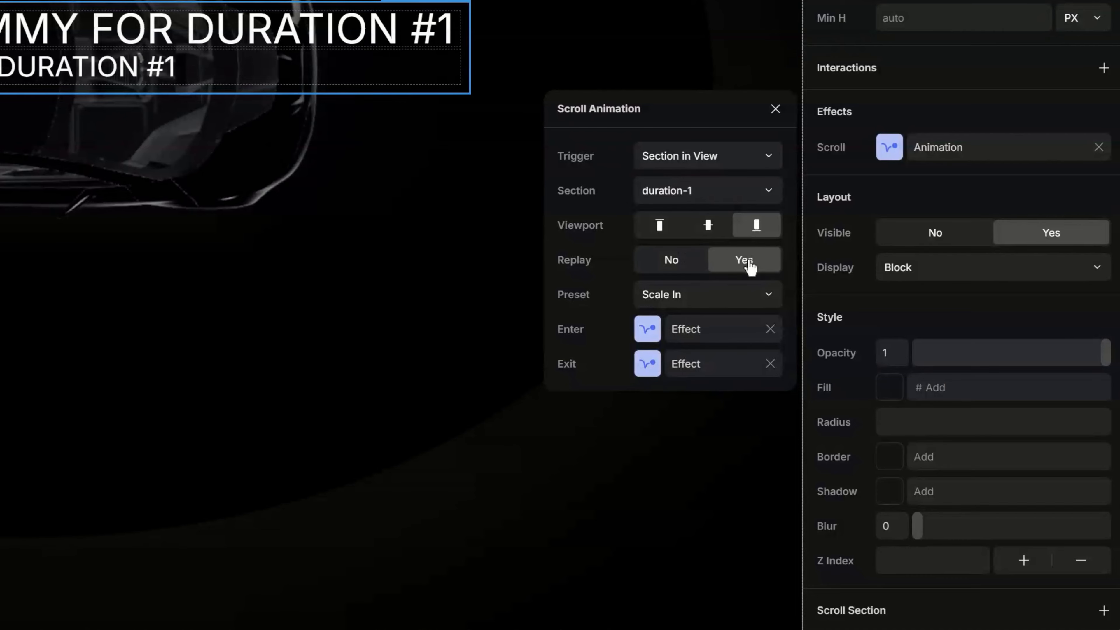
click(727, 300)
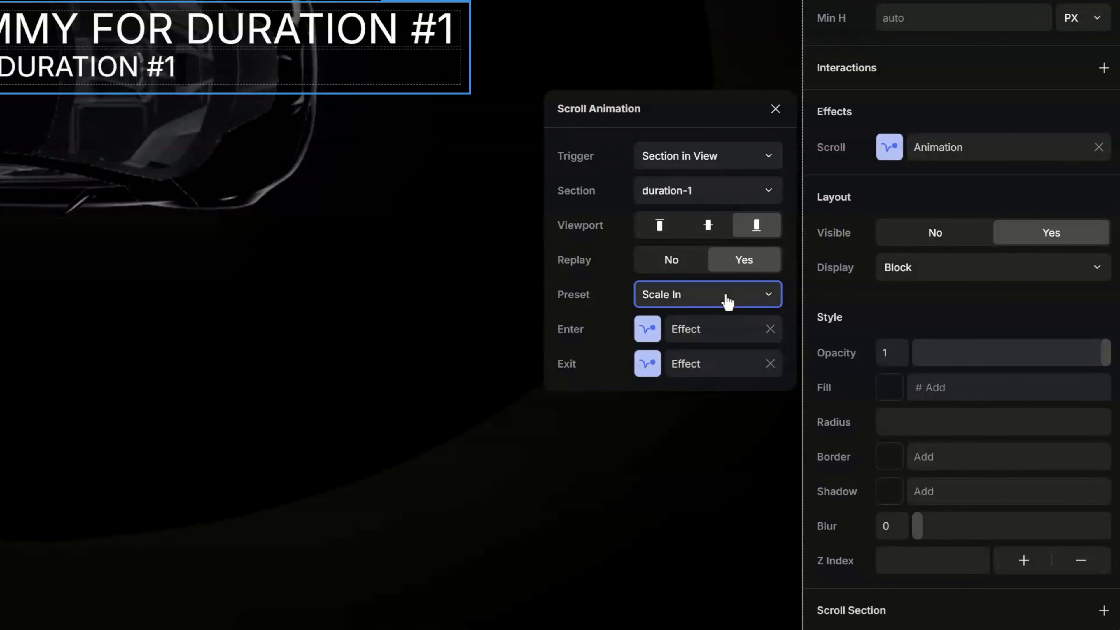
click(719, 318)
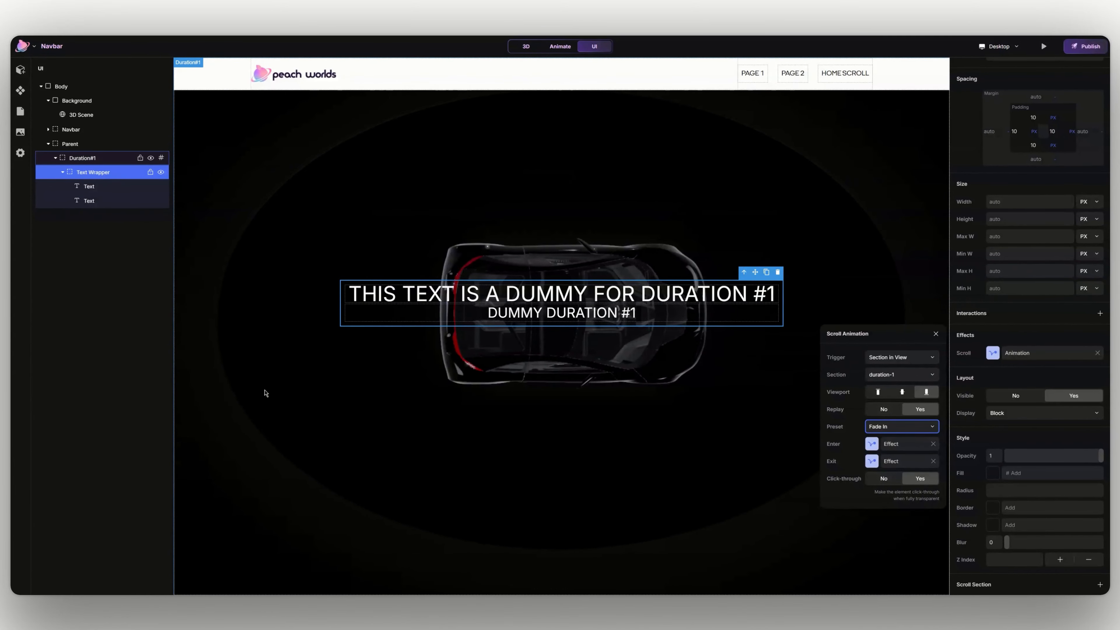
Step: Set the opacity of the scroll animation's Enter effect to 100 and close the effect settings
click(895, 444)
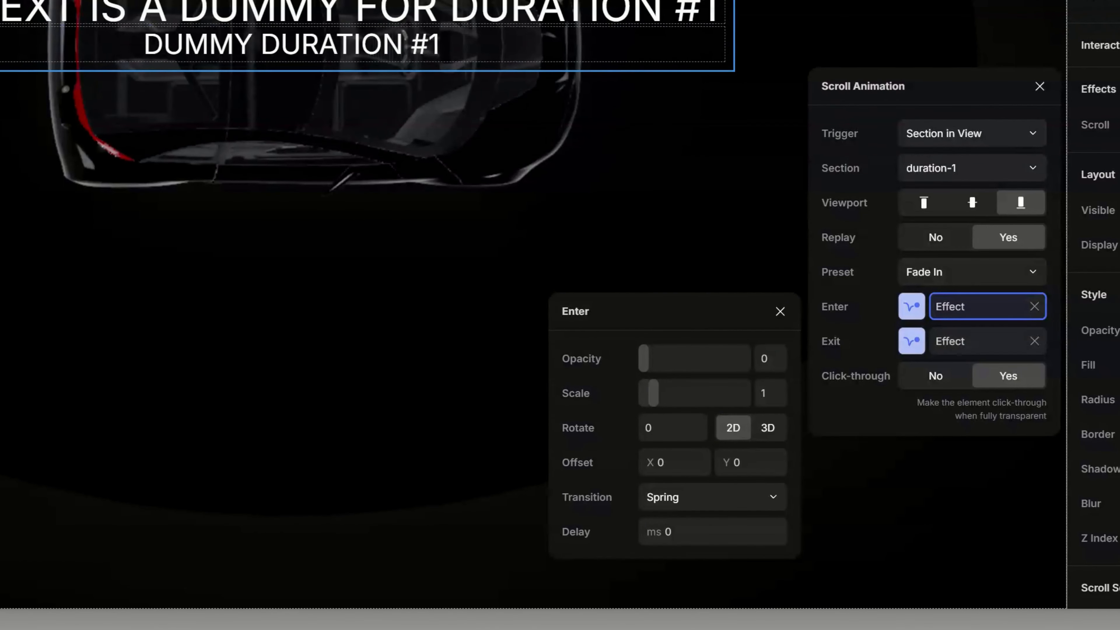
drag(655, 360, 767, 360)
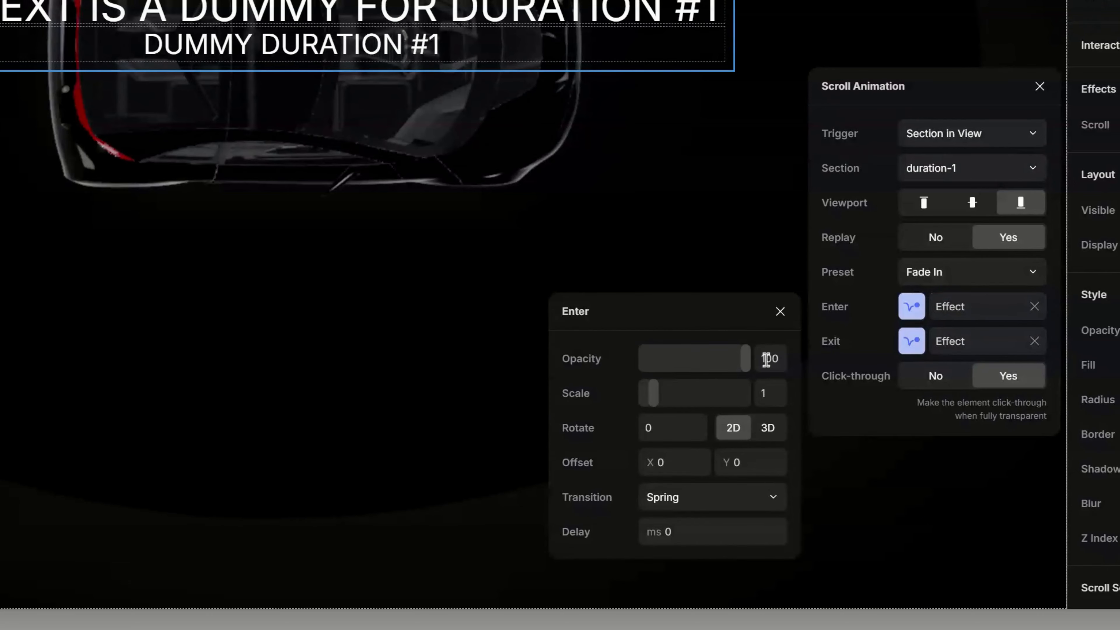
click(909, 346)
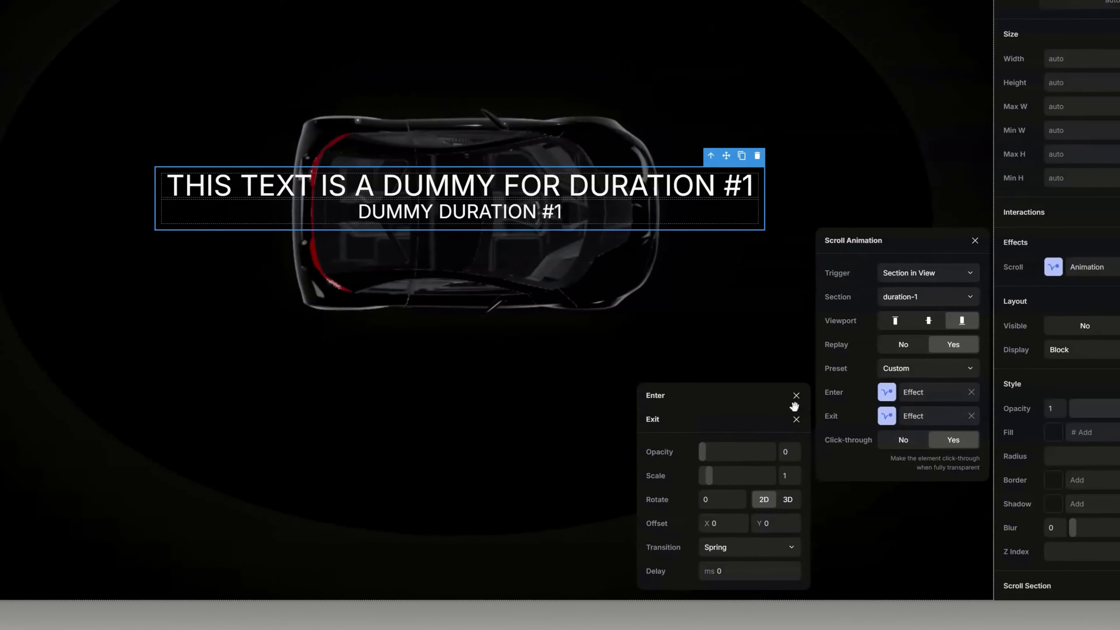
click(781, 315)
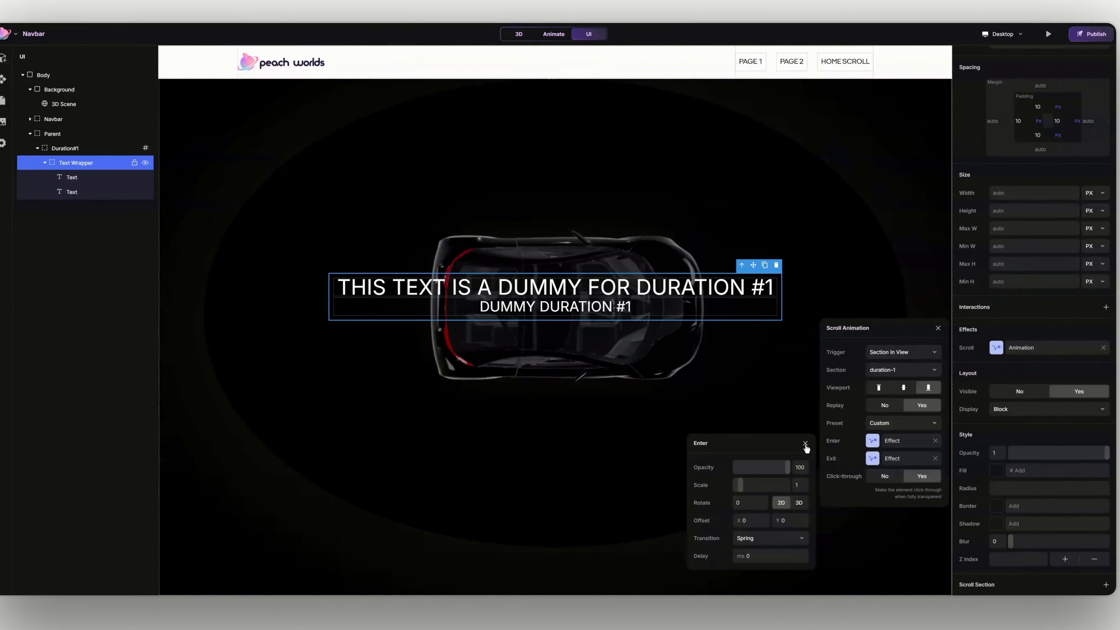
click(806, 444)
key(Escape)
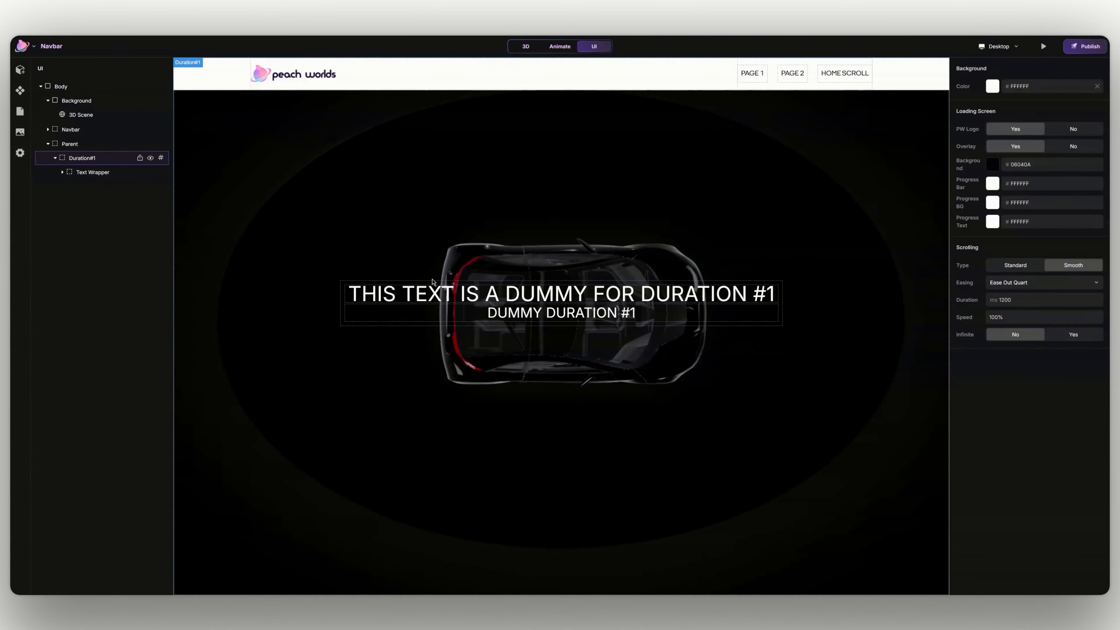
Step: Add a new block to the page and set its height
click(20, 69)
click(173, 104)
click(130, 70)
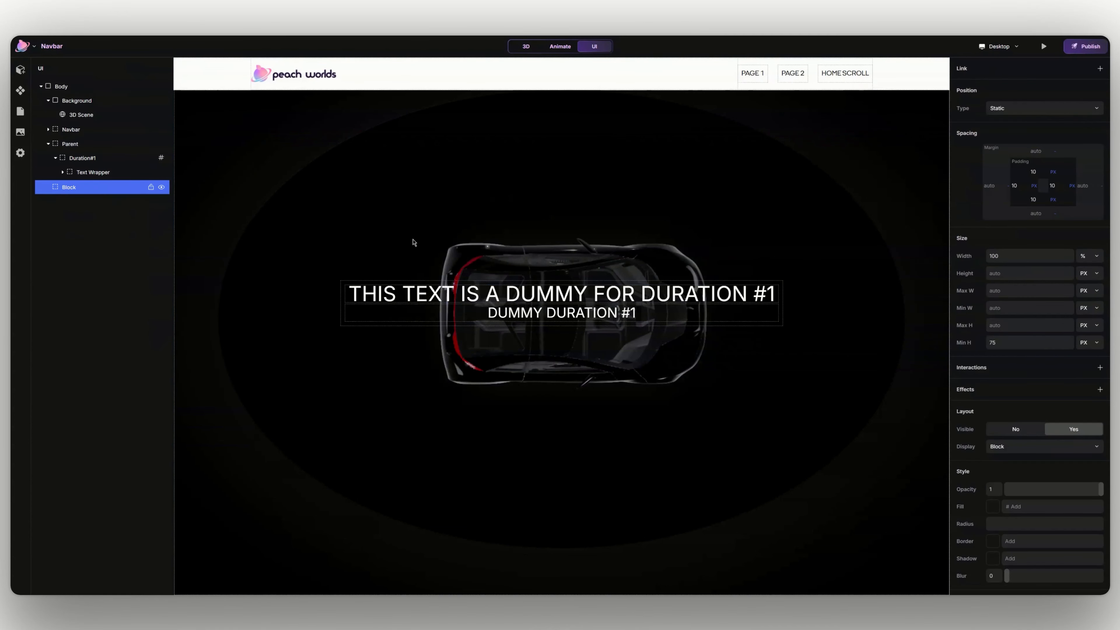
click(1018, 273)
key(Tab)
Step: Collapse Duration#1 and nest the new Block inside Parent beneath it
click(61, 158)
click(55, 158)
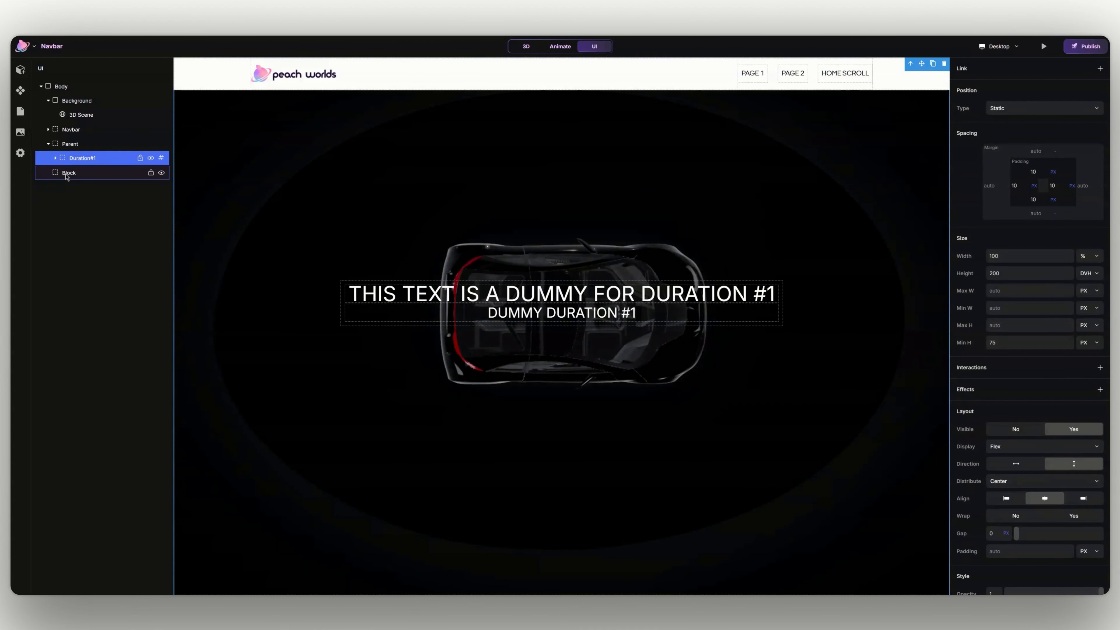
click(86, 171)
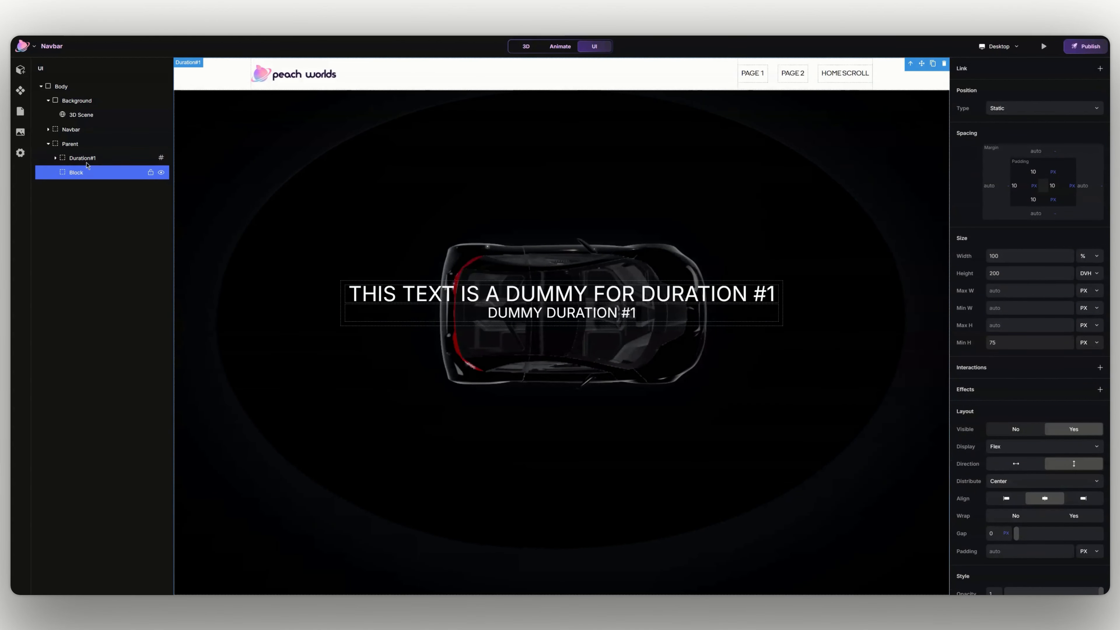
Step: Preview the page and scroll through it to check how the Duration#1 text behaves over the 3D scene
click(1043, 46)
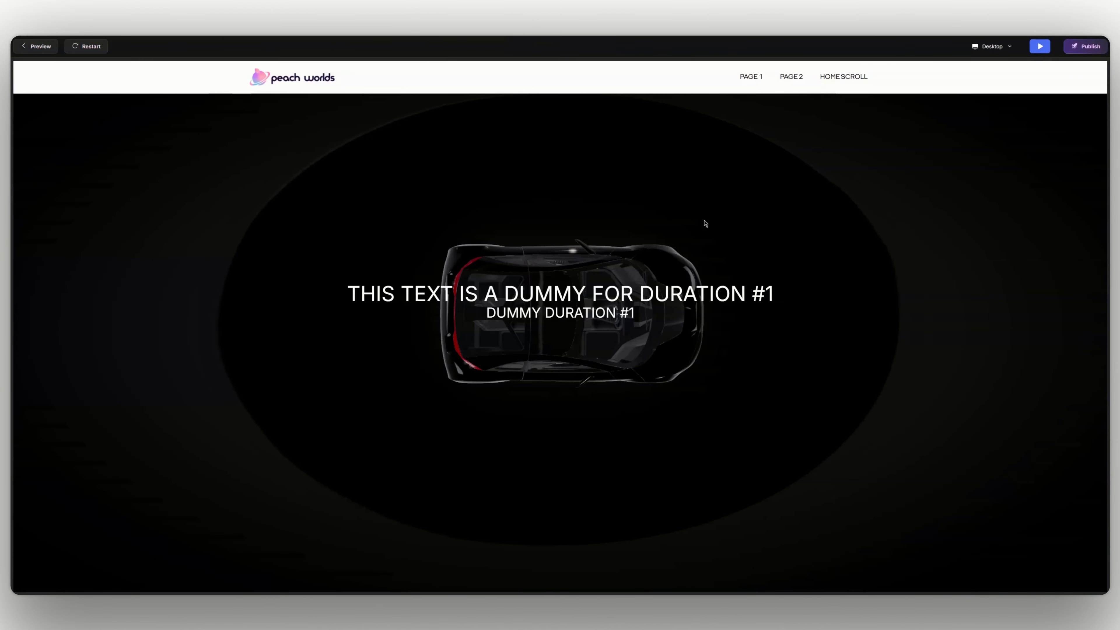
scroll(654, 293, down, 5)
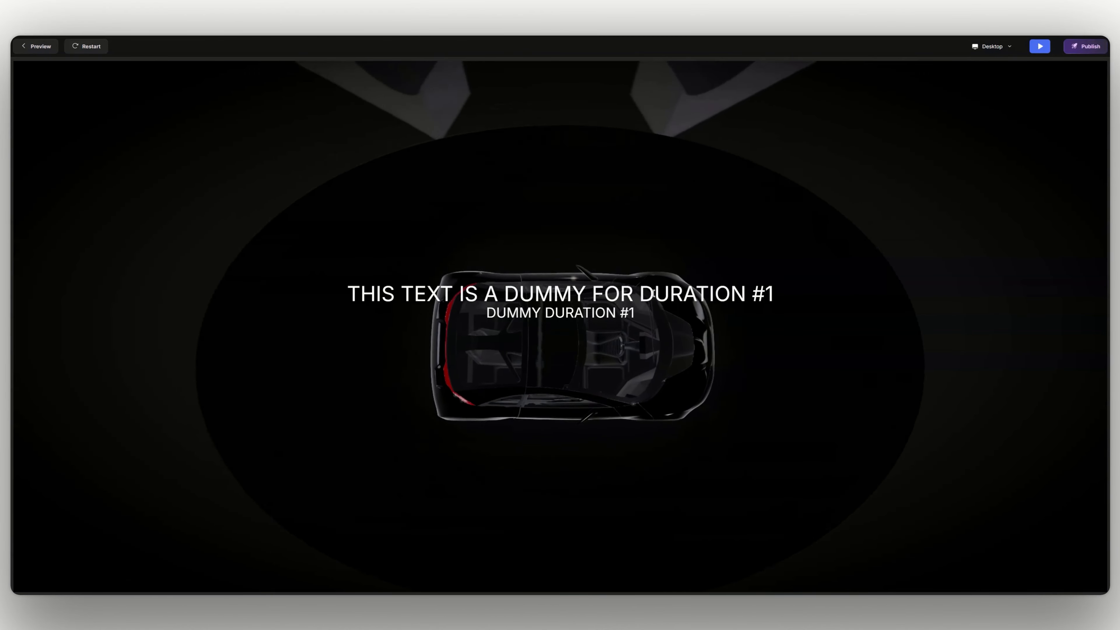
scroll(654, 294, down, 5)
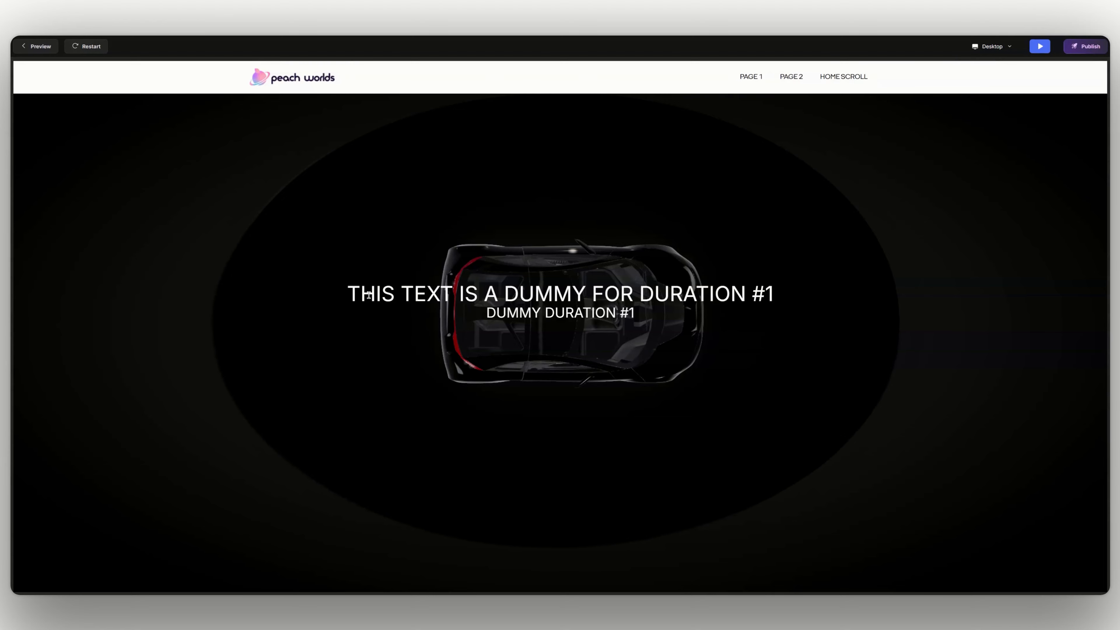
drag(369, 294, 501, 301)
click(560, 299)
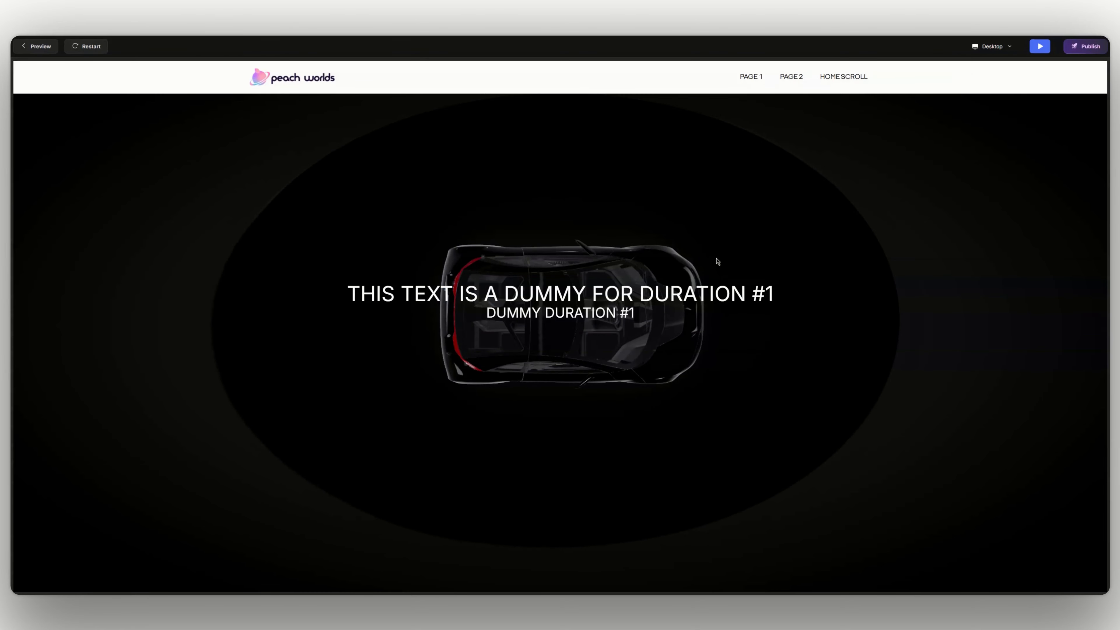
scroll(717, 261, down, 3)
click(1042, 47)
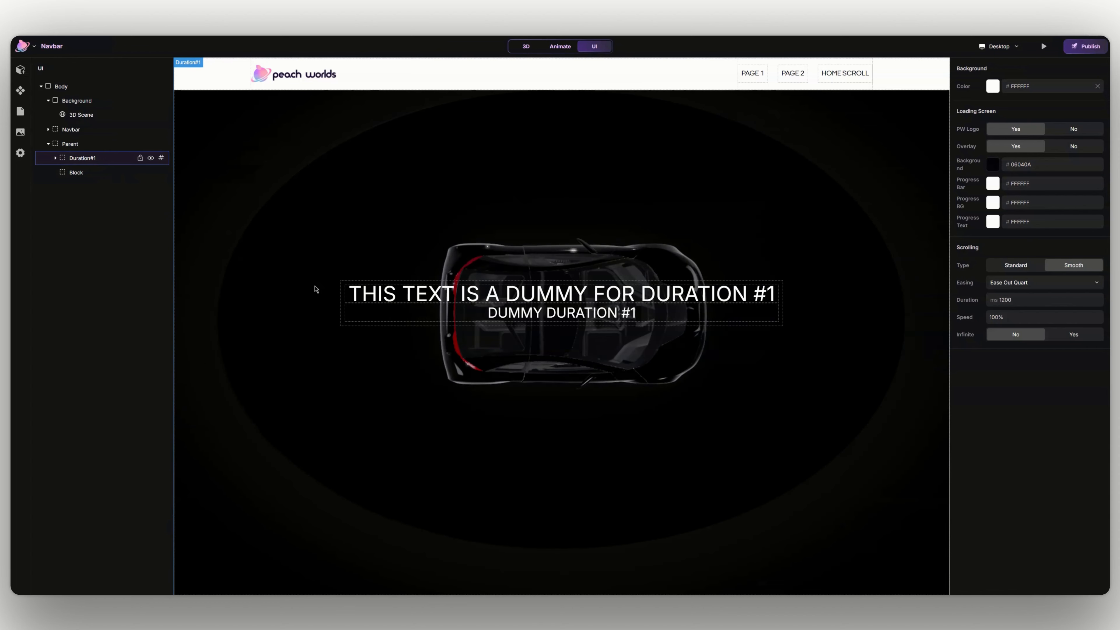
Step: Delete the empty Block beneath Duration#1
click(77, 160)
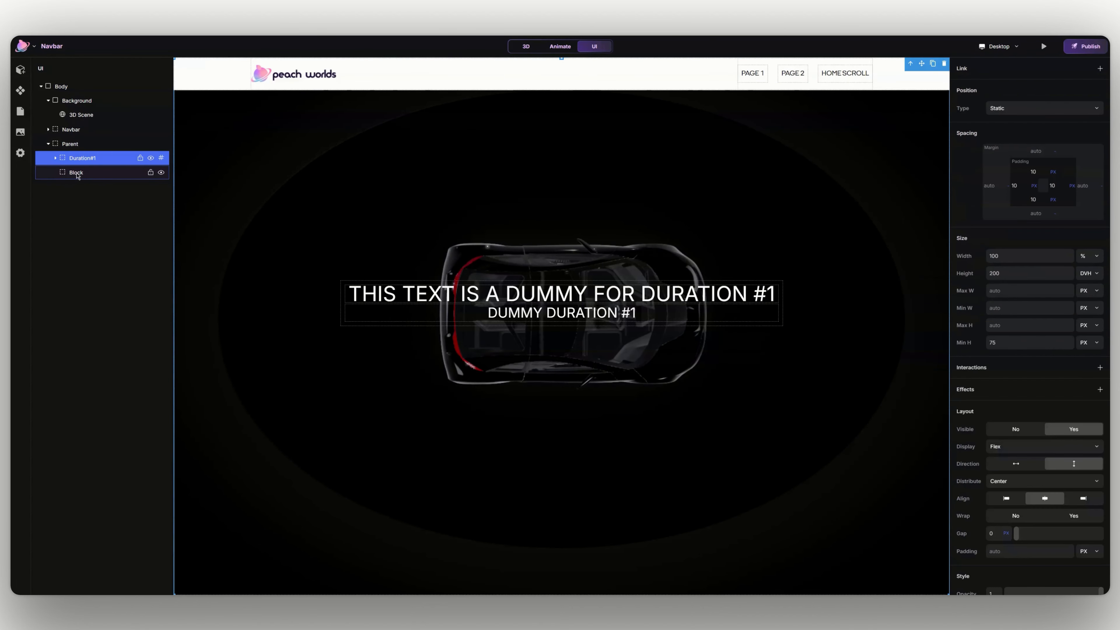
click(77, 173)
key(Delete)
Step: Duplicate the Duration#1 section and rename the copy as Duration#2
click(102, 162)
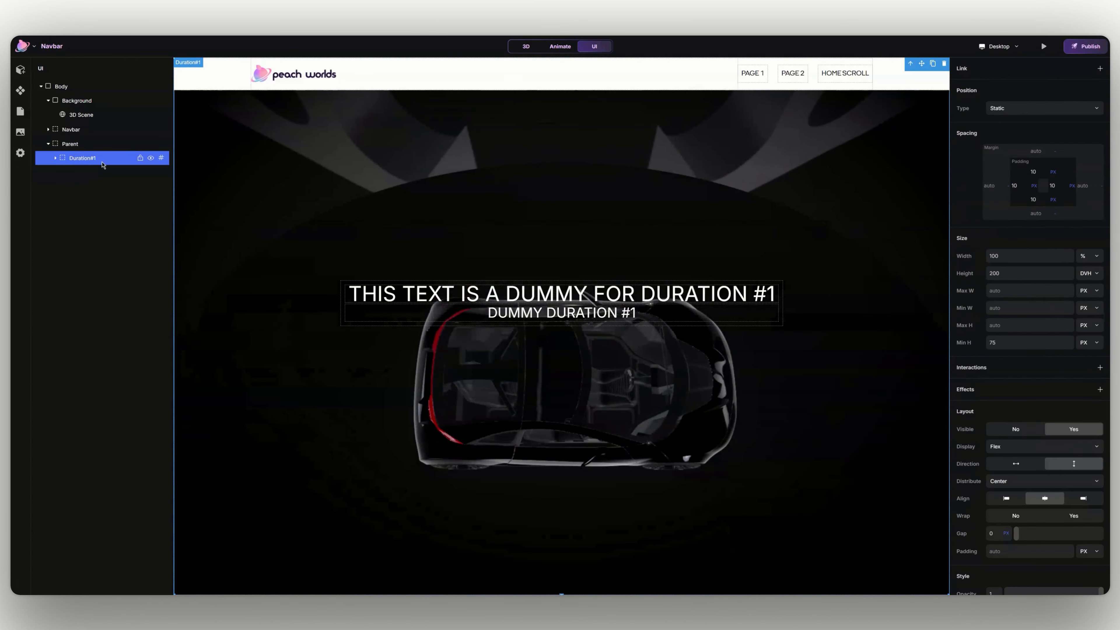
key(ctrl+d)
double_click(109, 173)
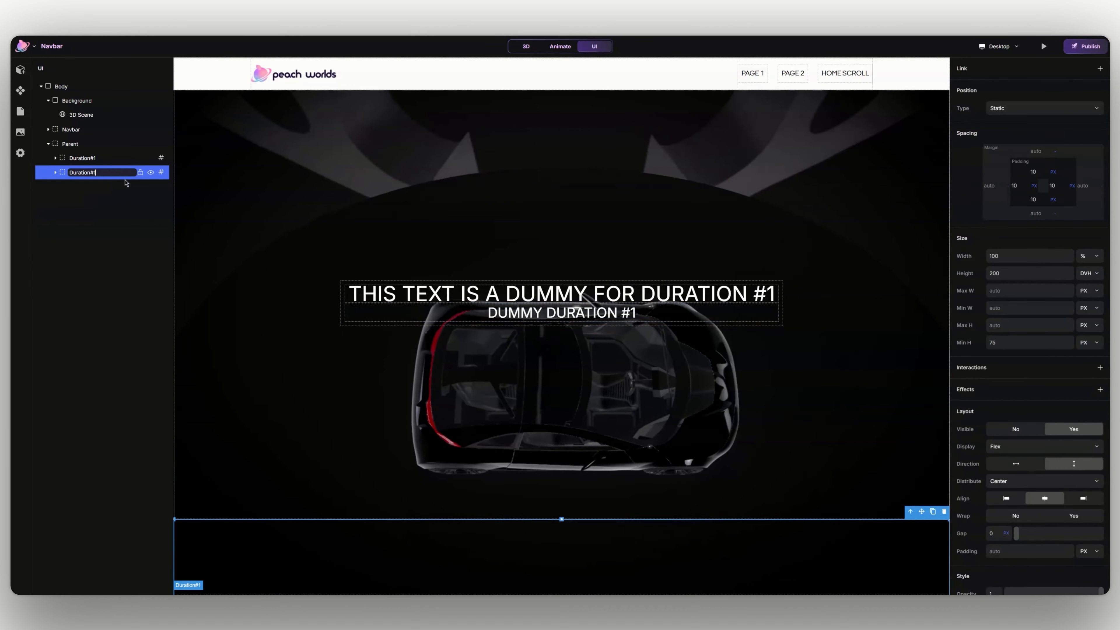
key(BackSpace)
text(2)
key(Return)
Step: Rename the scroll section of Duration#2 as "duration-2"
scroll(1038, 522, down, 2)
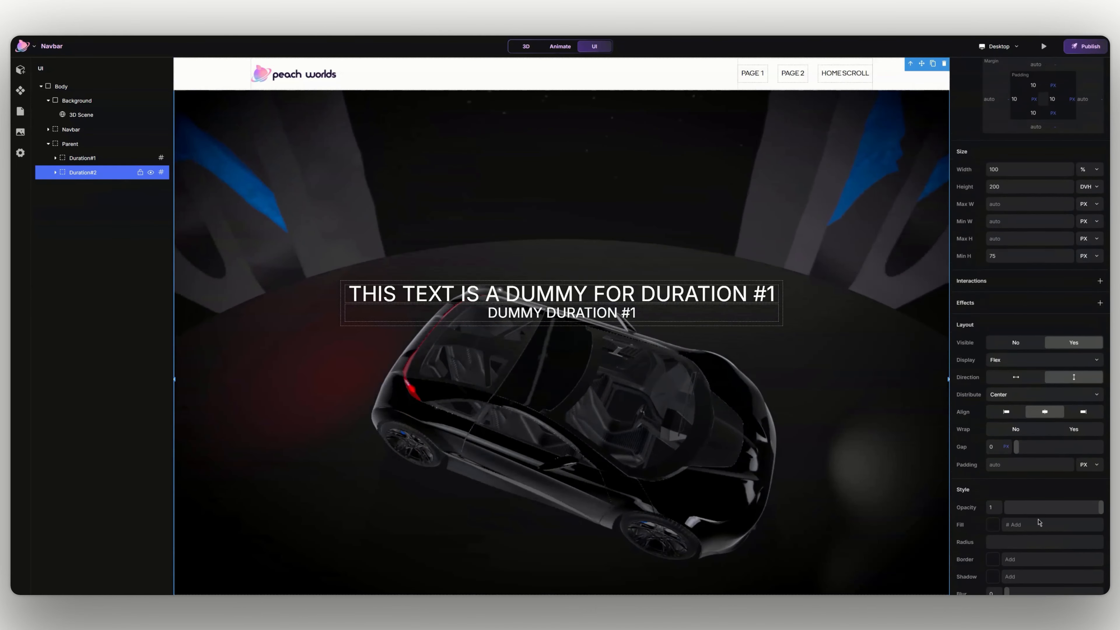
scroll(1038, 523, down, 2)
click(1031, 563)
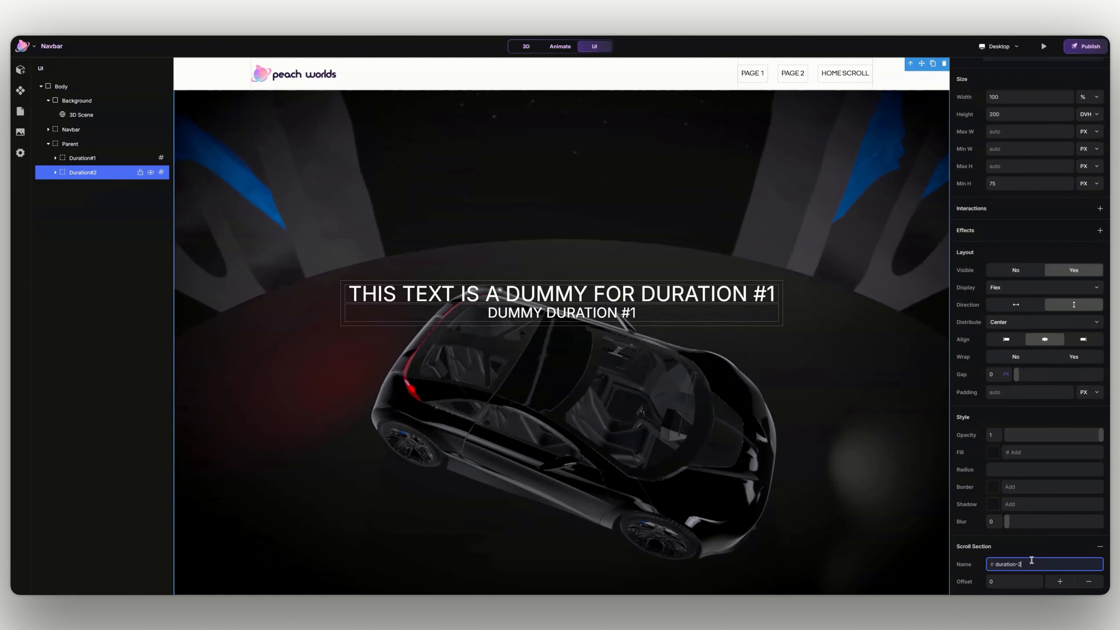
Step: Set the scroll animation of the Text Wrapper in Duration#2 to trigger on the duration-2 section
click(573, 300)
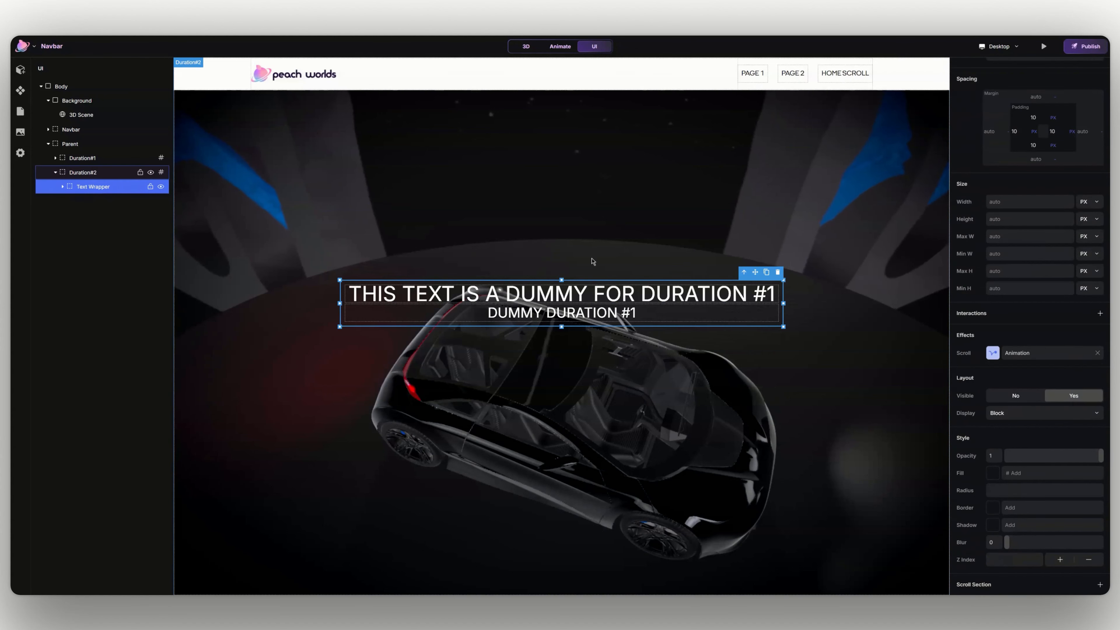
click(1057, 353)
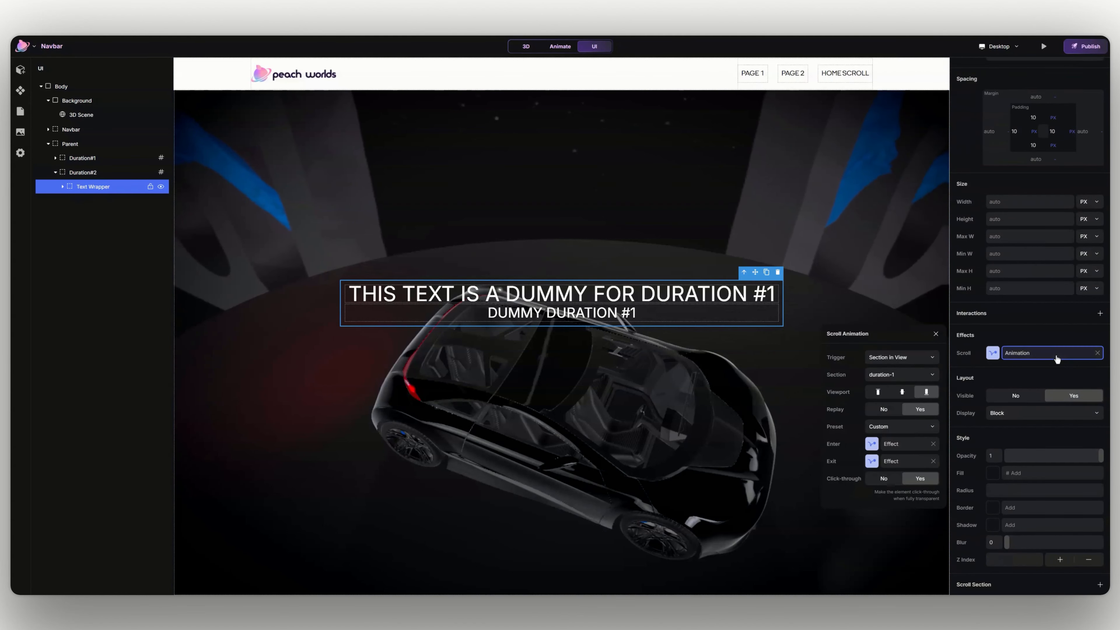
click(905, 378)
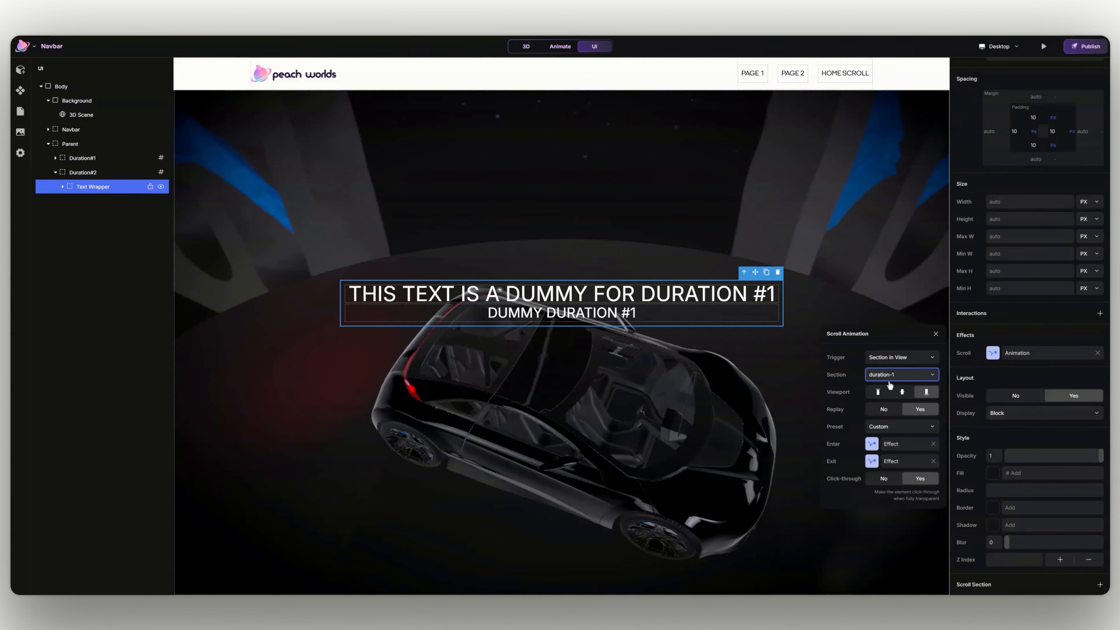
click(892, 392)
click(936, 335)
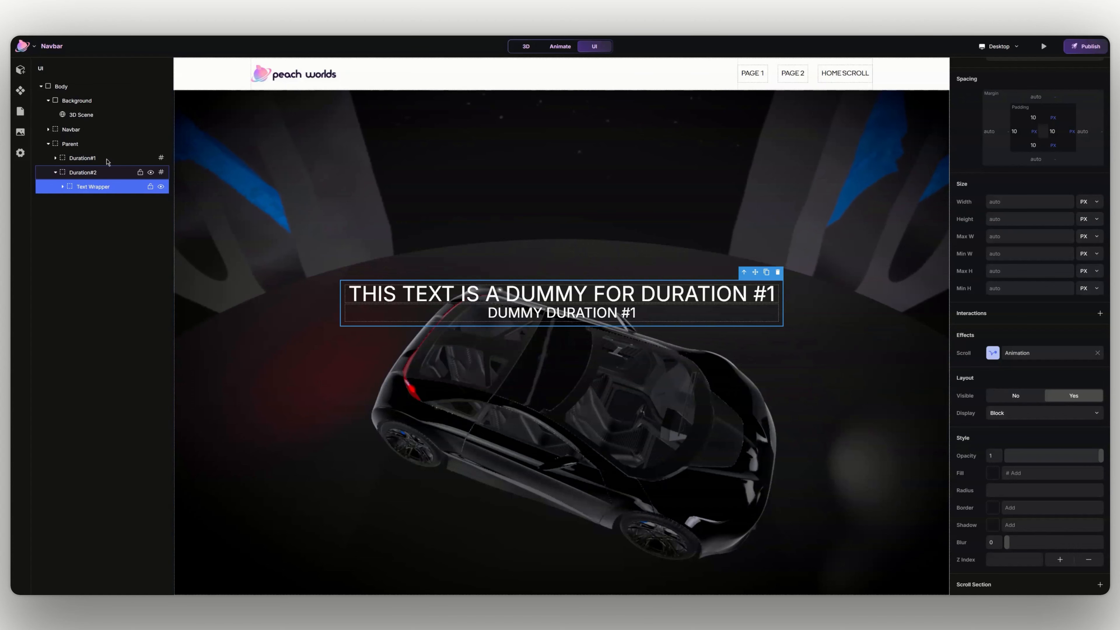
Step: Hide Duration#1 and change the Duration#2 texts to "THIS TEXT IS A DUMMY FOR DURATION #2" and "DUMMY DURATION #2"
click(152, 159)
click(152, 159)
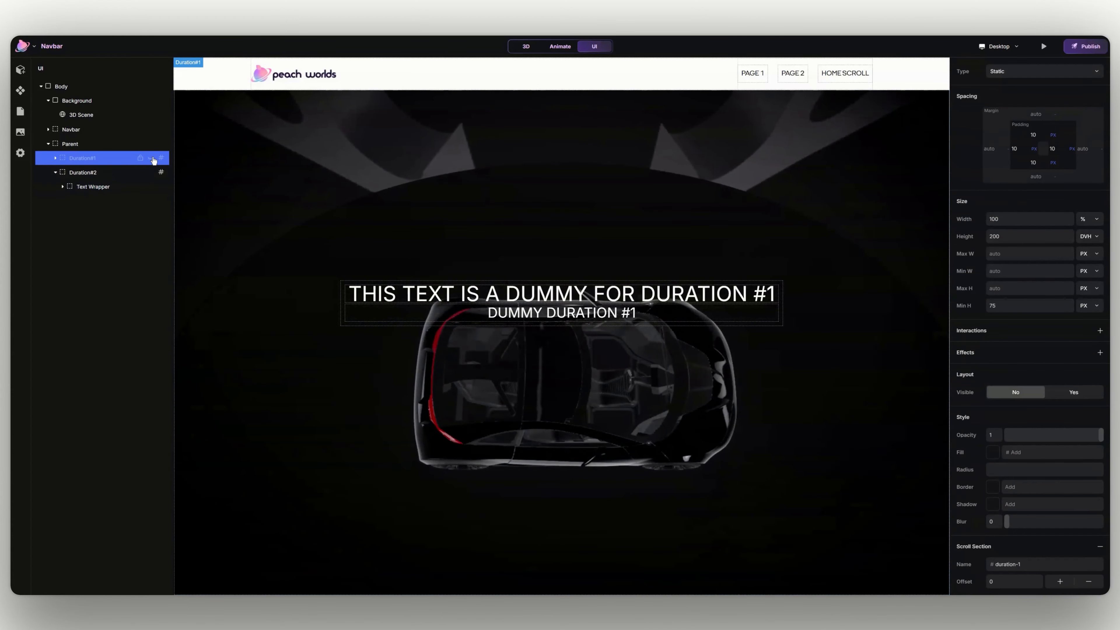
click(153, 159)
click(153, 159)
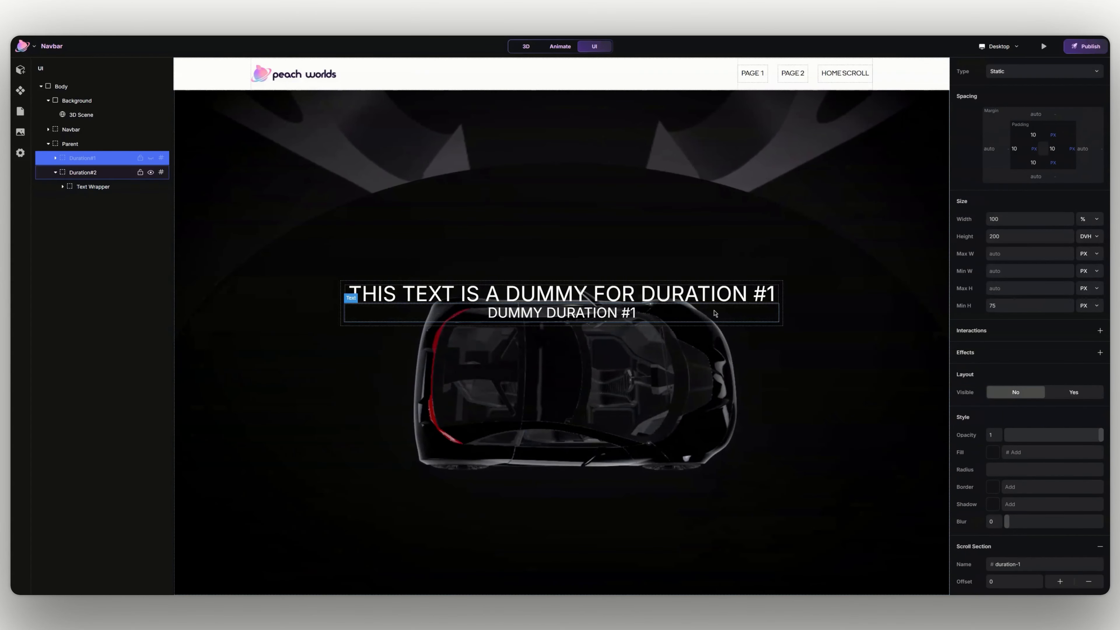
double_click(770, 297)
key(BackSpace)
text(2)
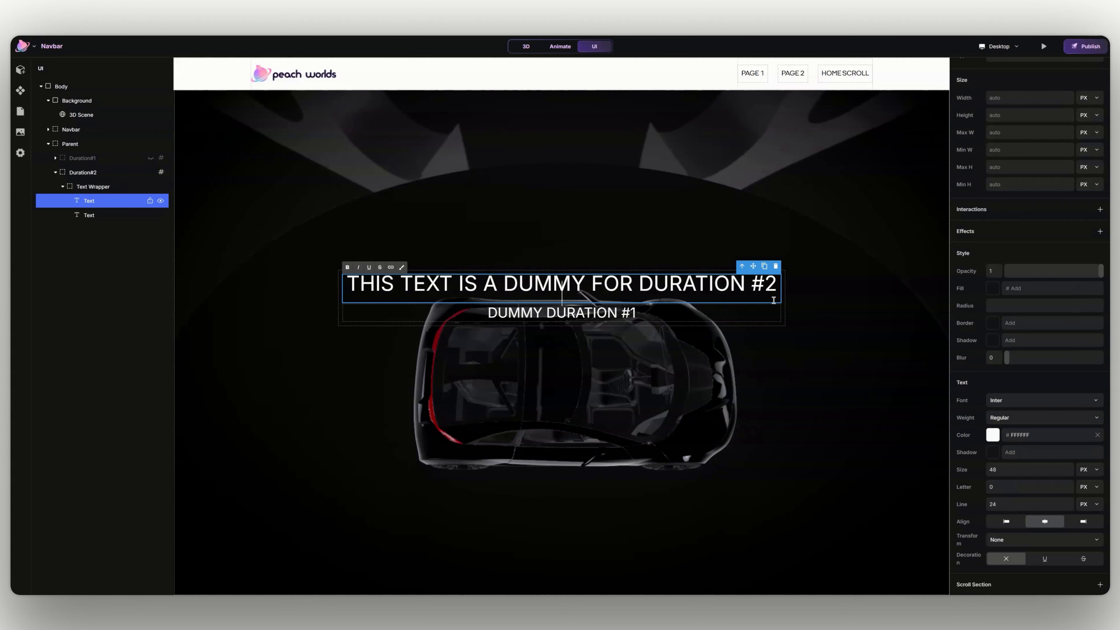
double_click(717, 315)
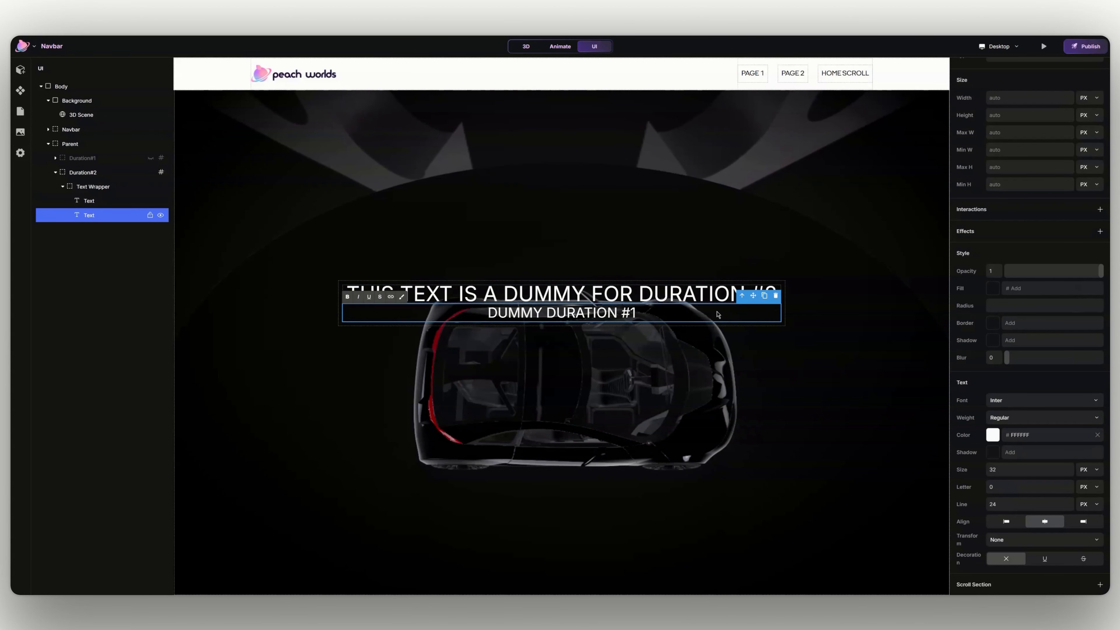
key(BackSpace)
text(2)
Step: Color both dummy texts in Duration#2 pure red (FF0000)
click(710, 293)
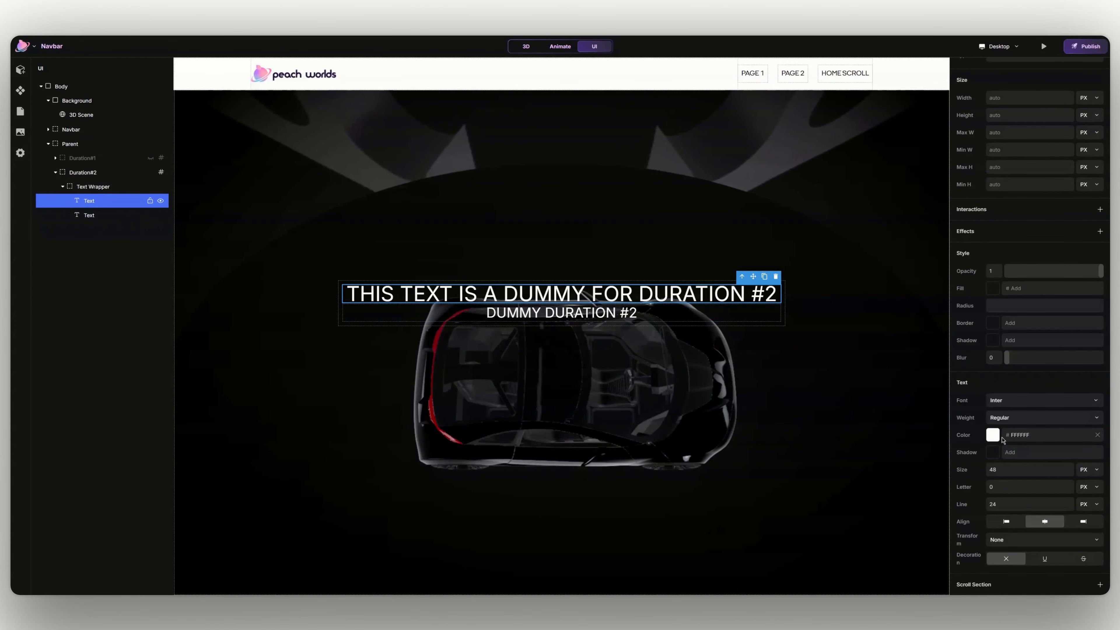
click(994, 437)
click(745, 314)
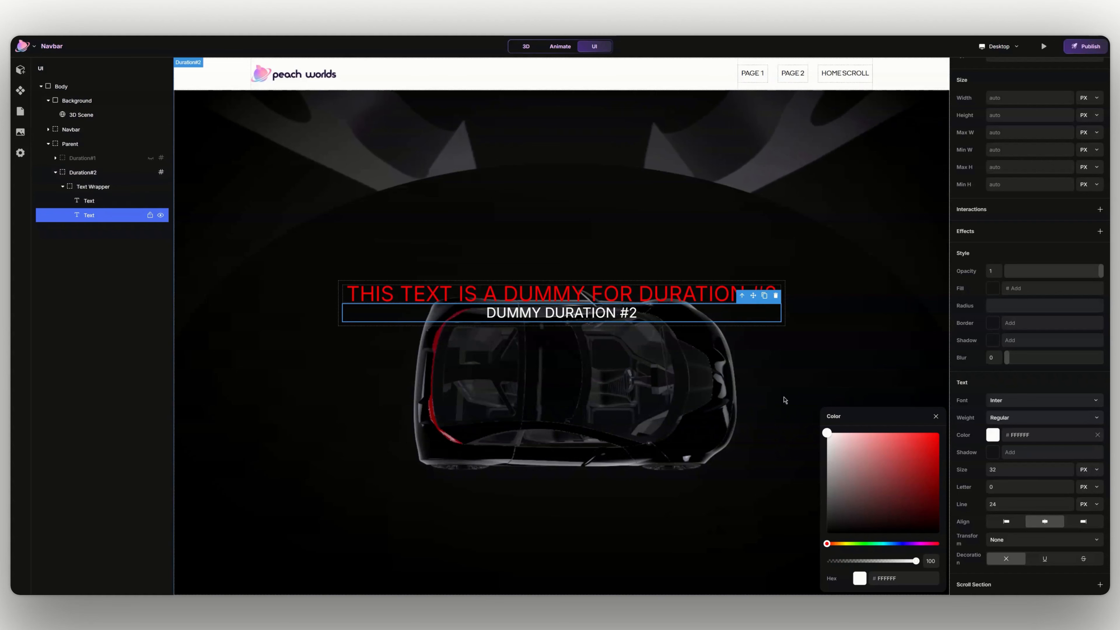
drag(900, 453, 949, 430)
click(936, 416)
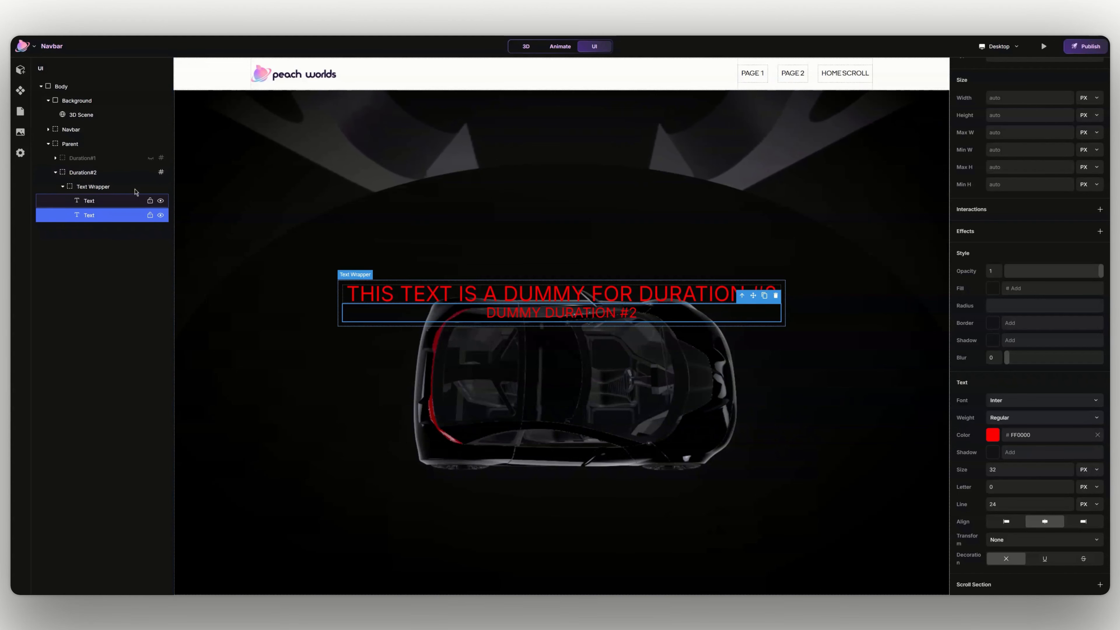
Step: Set the opacity of the Enter effect to 0 in the scroll animation of Duration#2's Text Wrapper
click(108, 188)
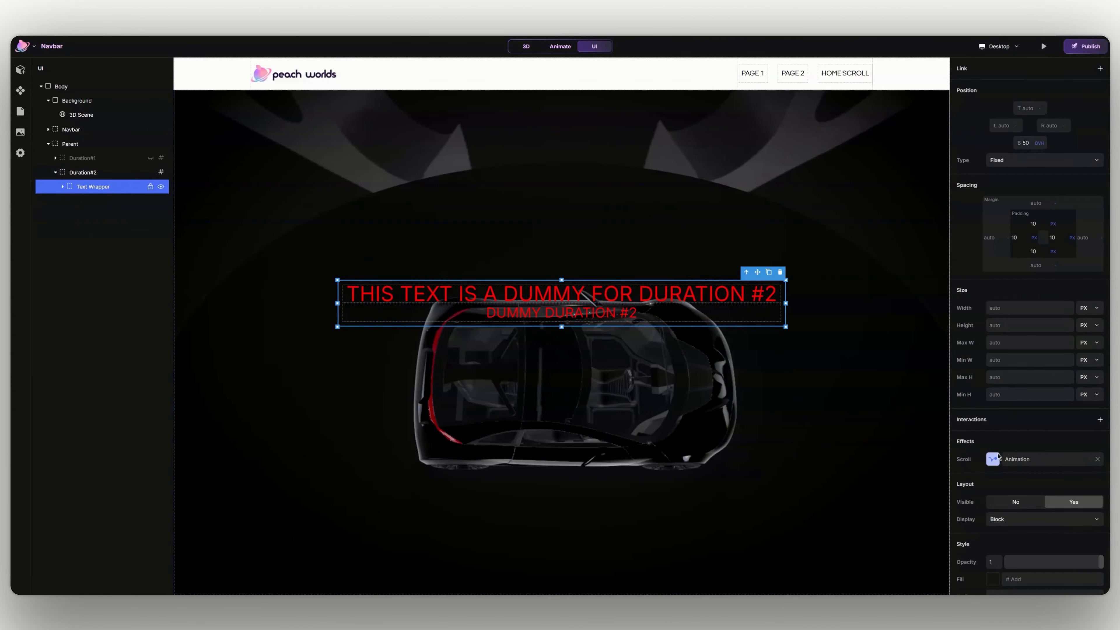
click(1006, 459)
click(873, 533)
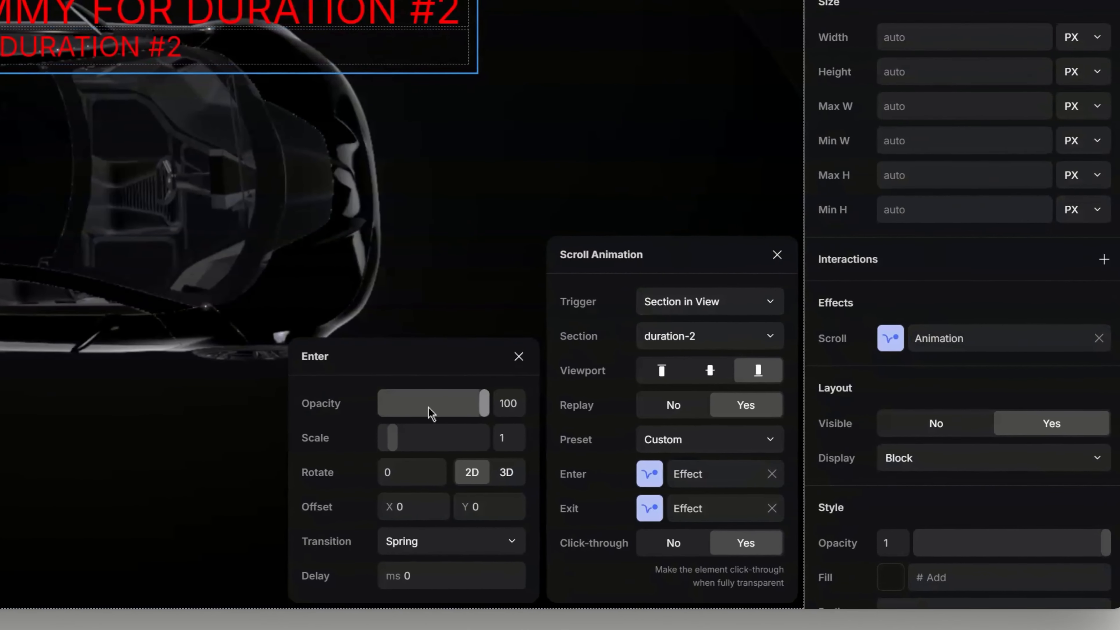
drag(752, 497, 707, 494)
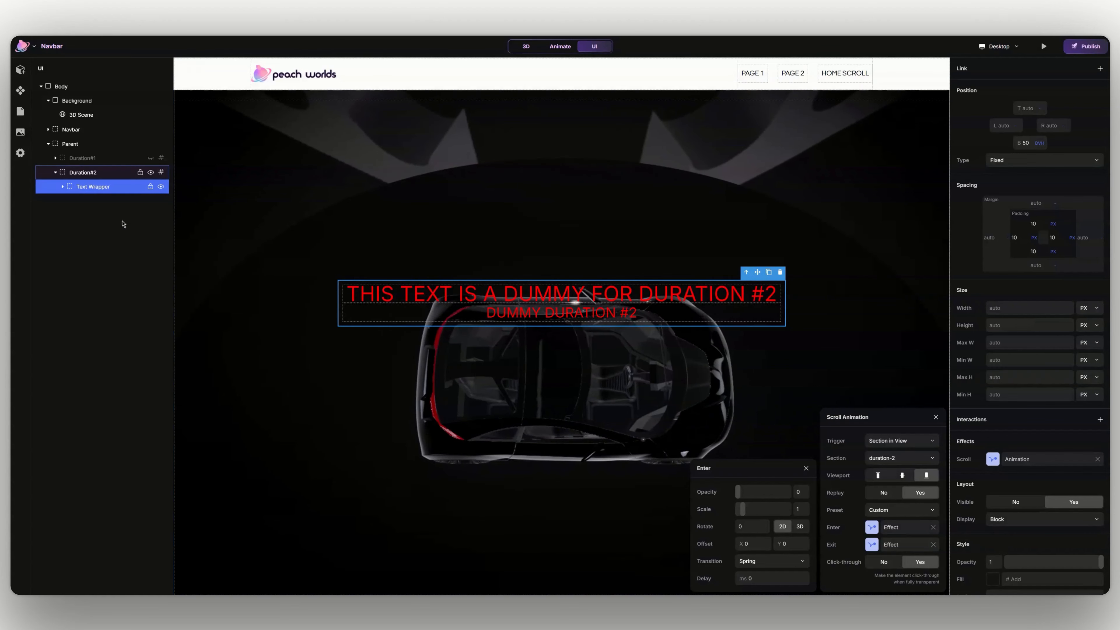
Step: Make the Duration#1 section visible again and select it
click(106, 174)
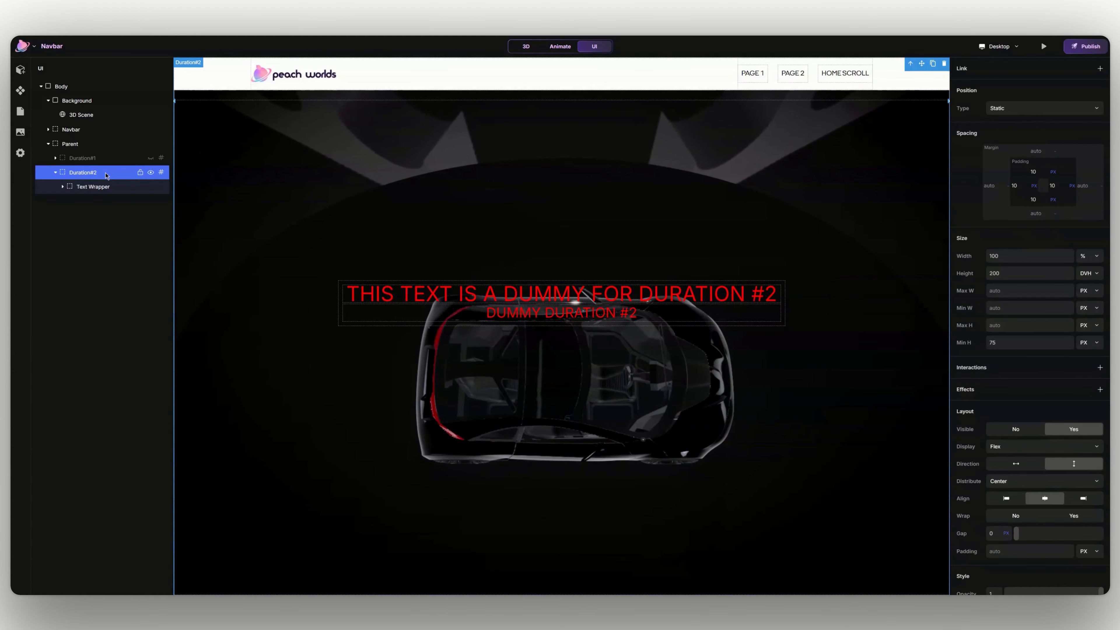
click(153, 159)
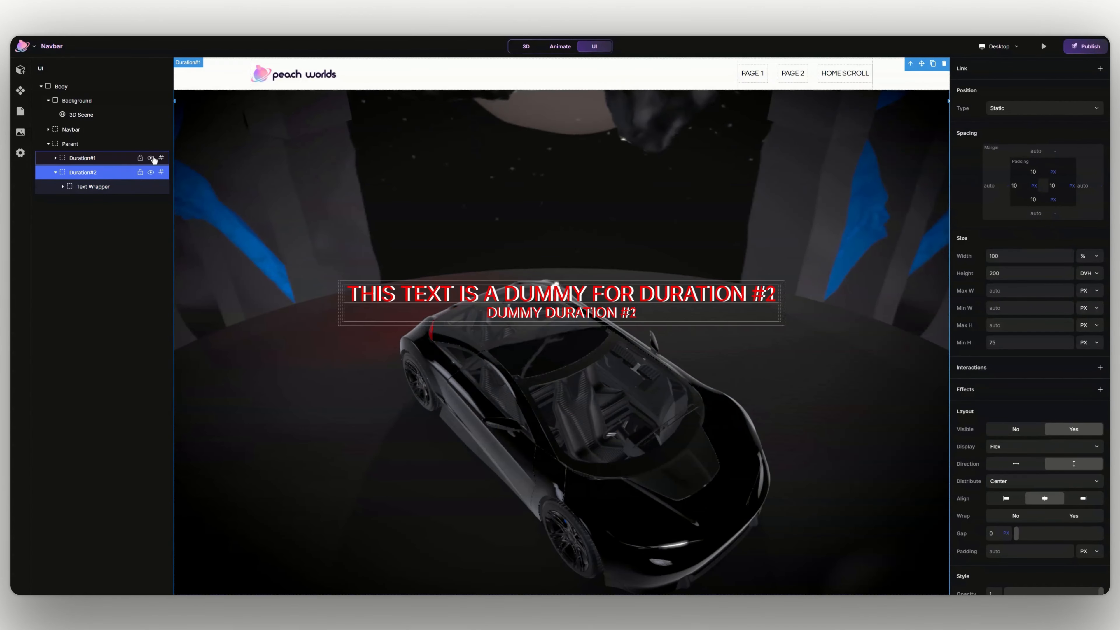
click(116, 159)
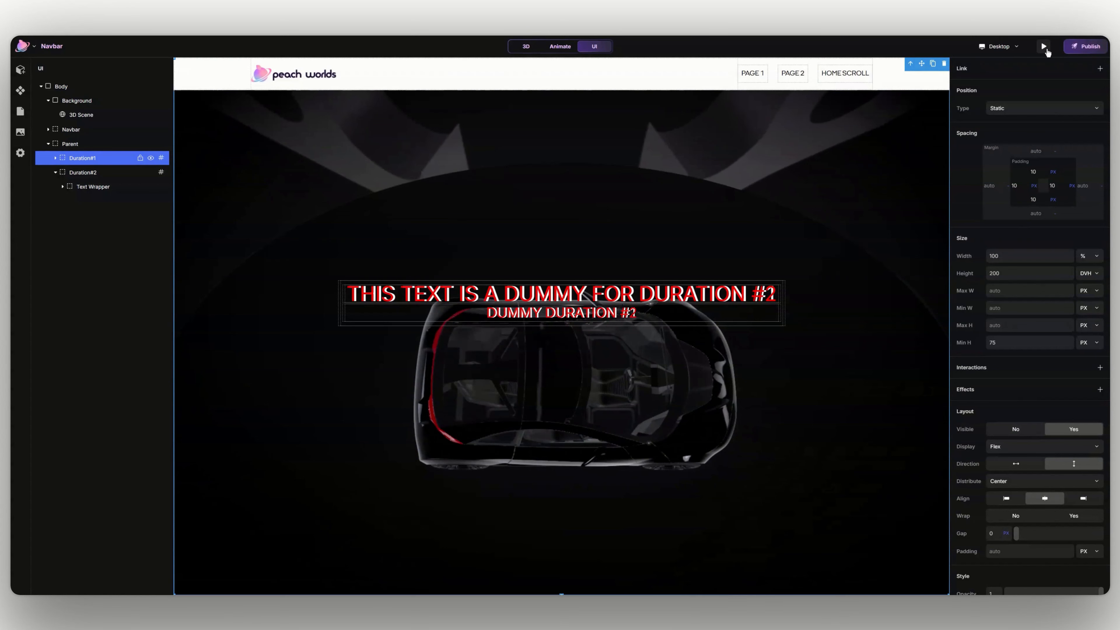
Step: Add an empty Block inside Parent beneath Duration#2 and set its height to 200 DVH
click(21, 70)
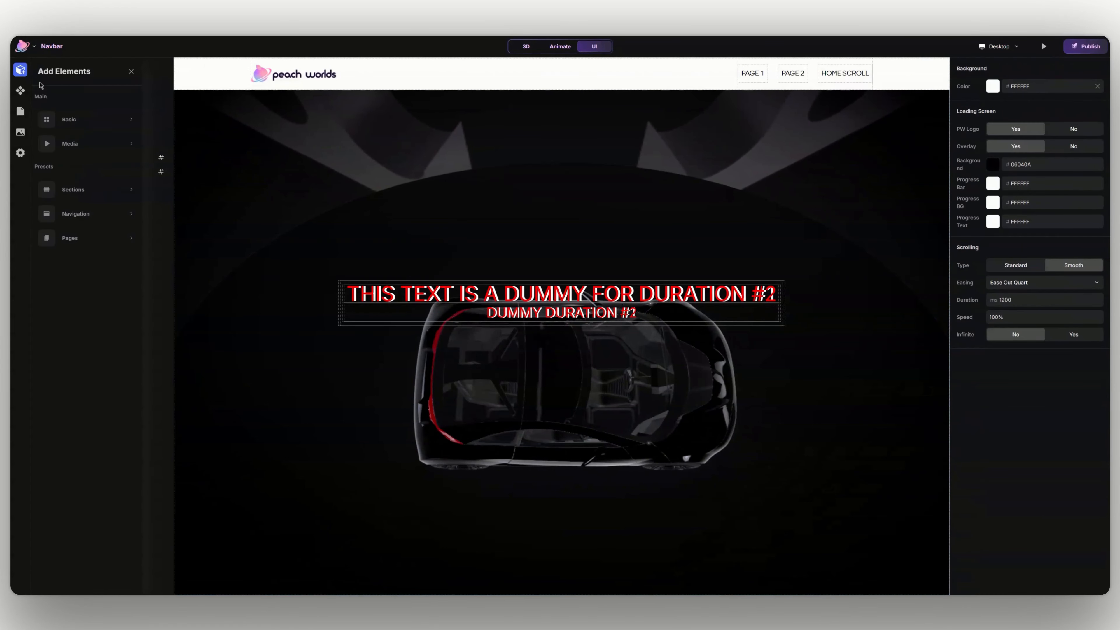
click(92, 124)
click(172, 98)
click(131, 71)
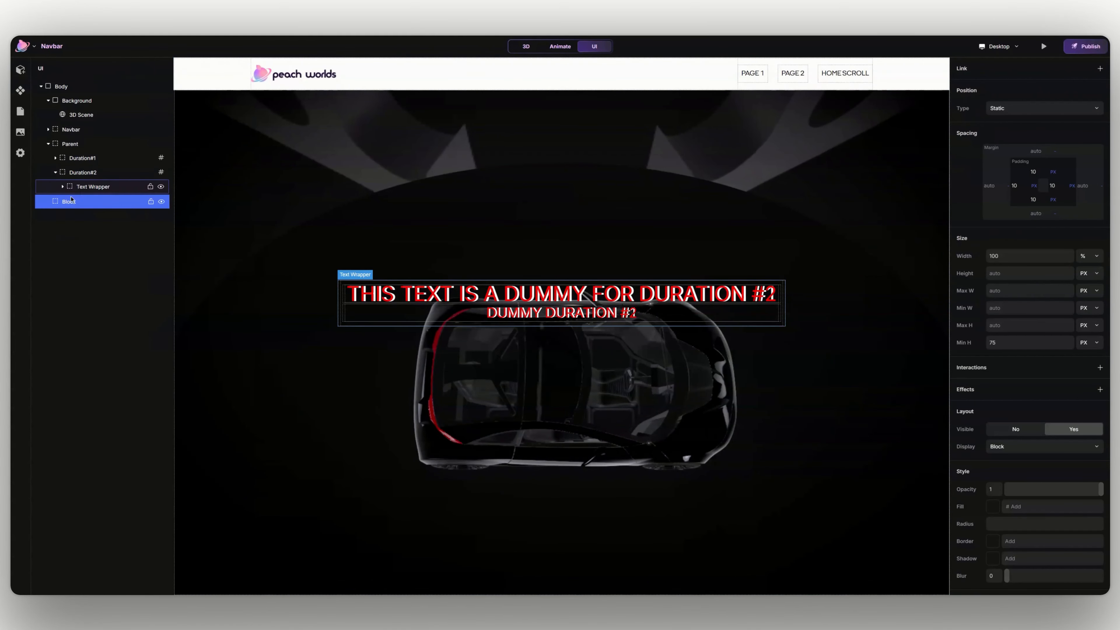
drag(68, 204, 83, 182)
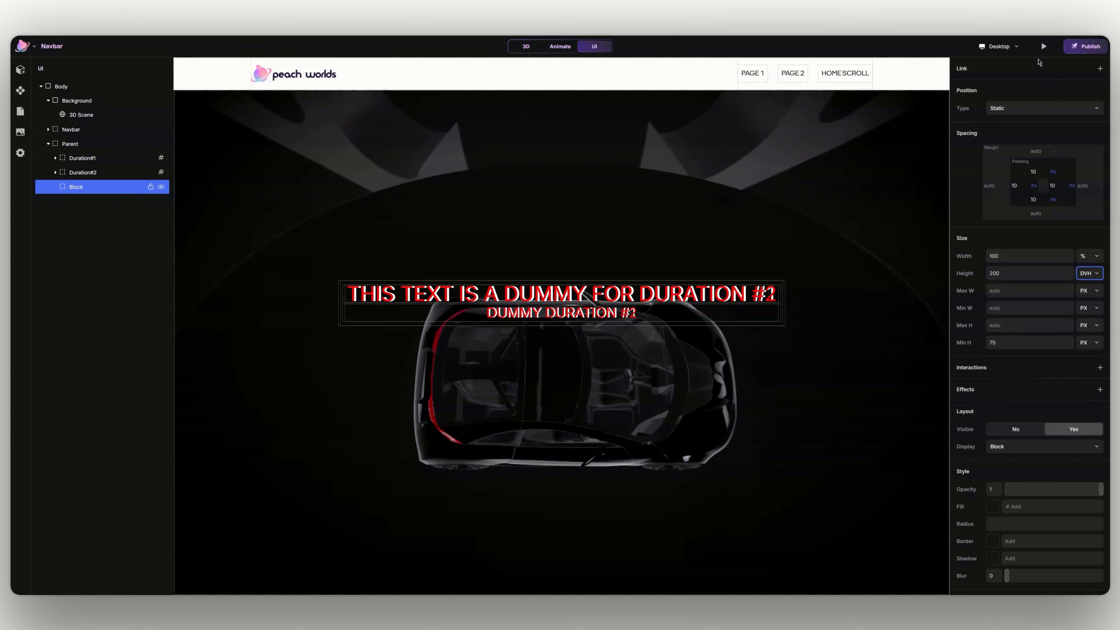
Step: Preview the page and scroll through it to check how the Duration#2 text behaves, and return to editing
click(1044, 45)
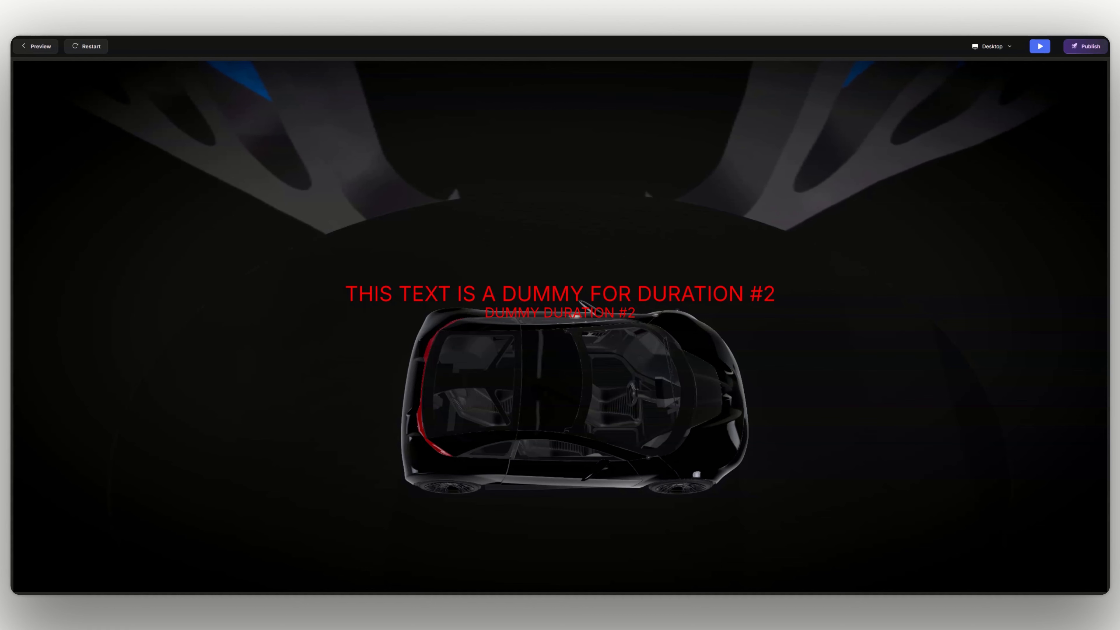
click(1040, 46)
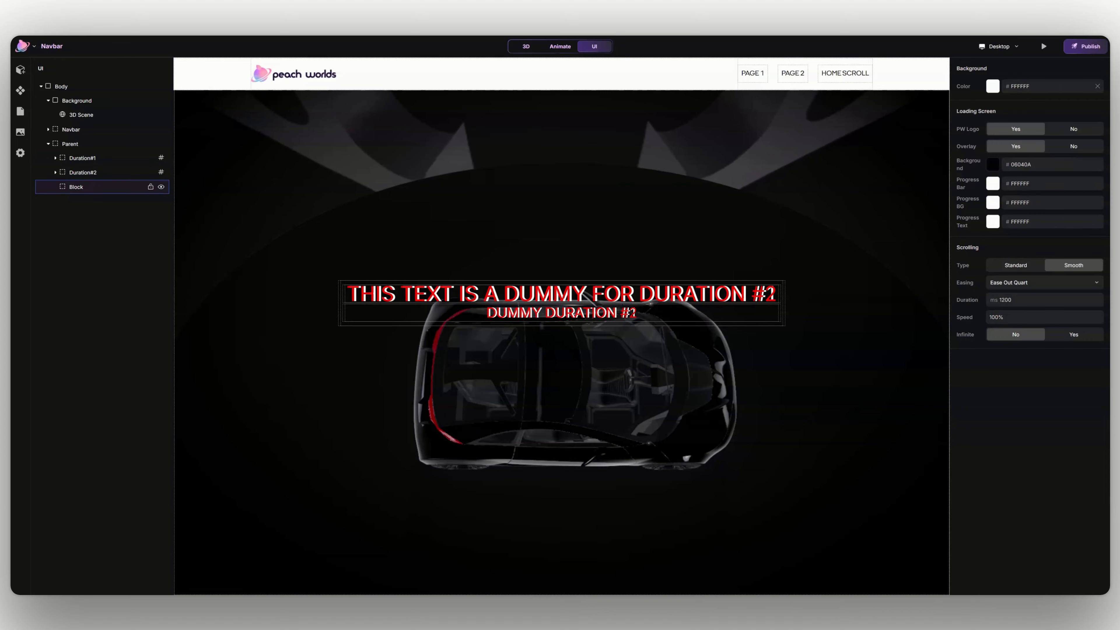
Step: Delete the empty Block beneath Duration#2
click(79, 187)
key(Delete)
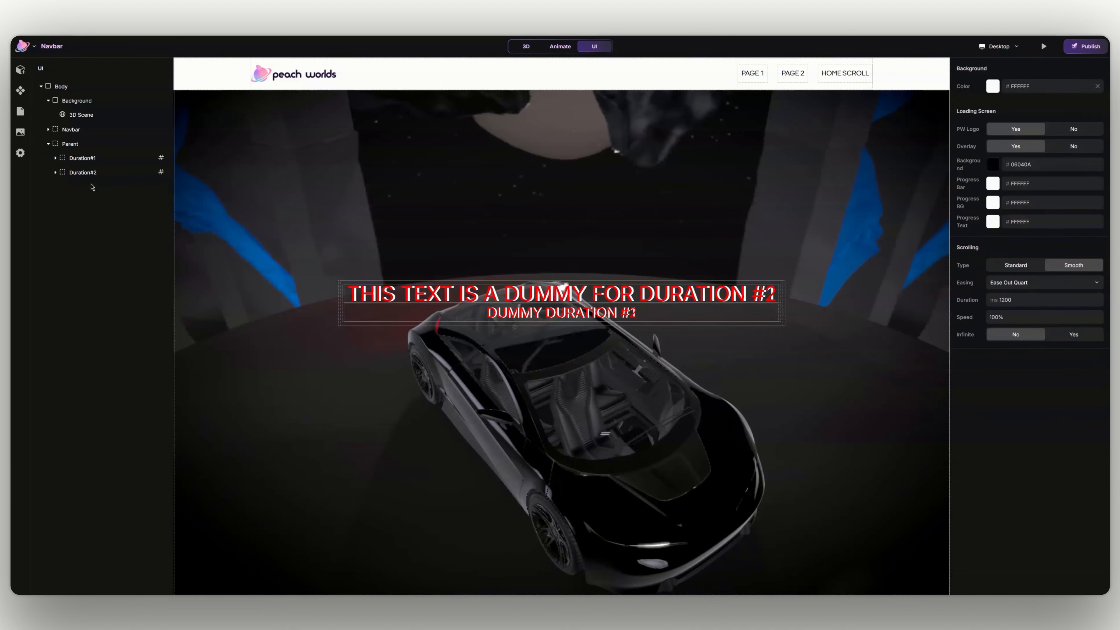
Step: Add two Blocks and two Text elements to the page, nesting both texts in one Block and that Block inside the other
click(20, 69)
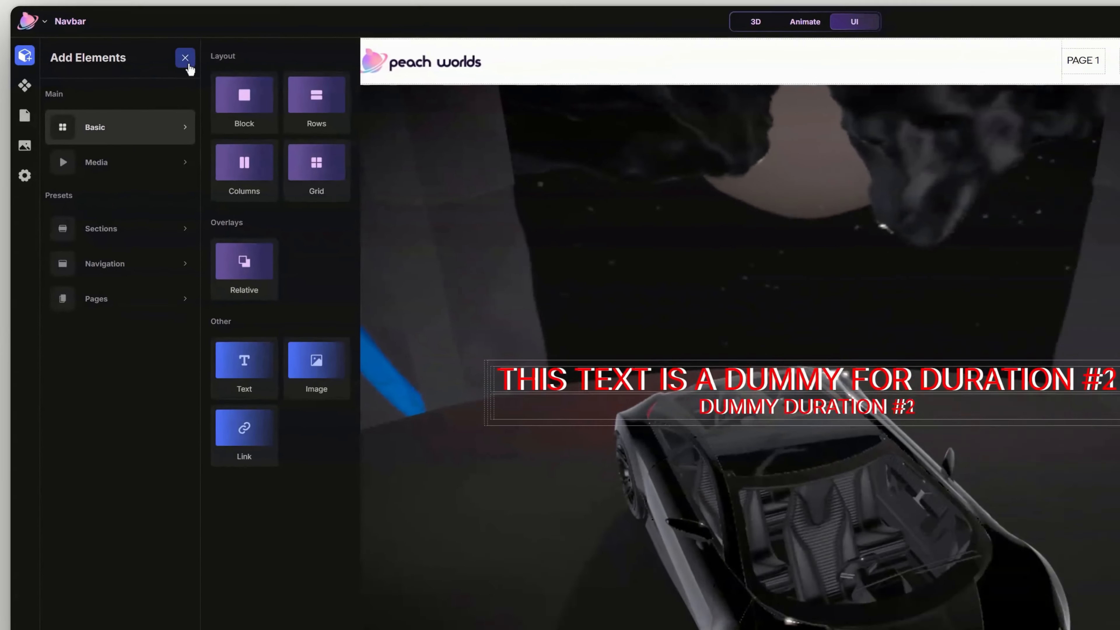
click(253, 42)
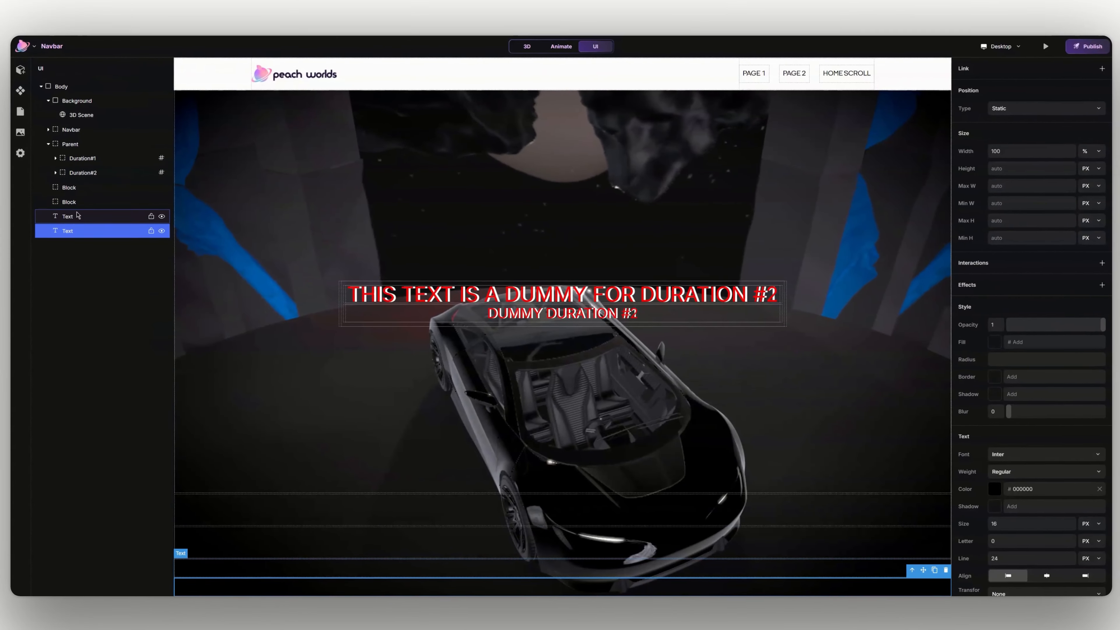
drag(78, 217, 86, 194)
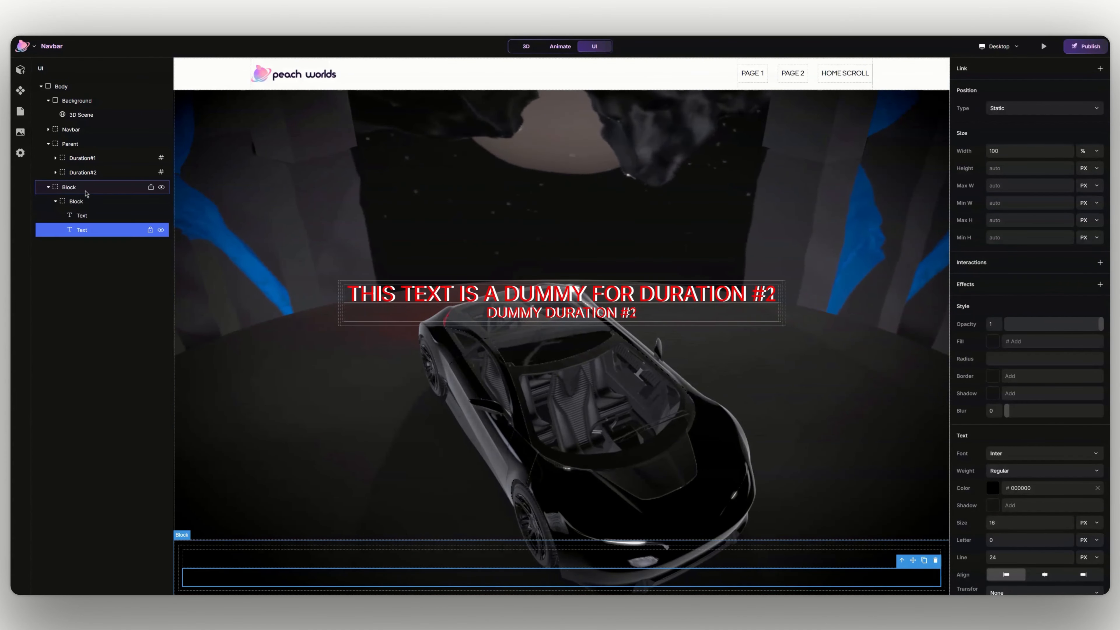
Step: Rename the new outer Block as Duration#3
double_click(86, 187)
text(Dura)
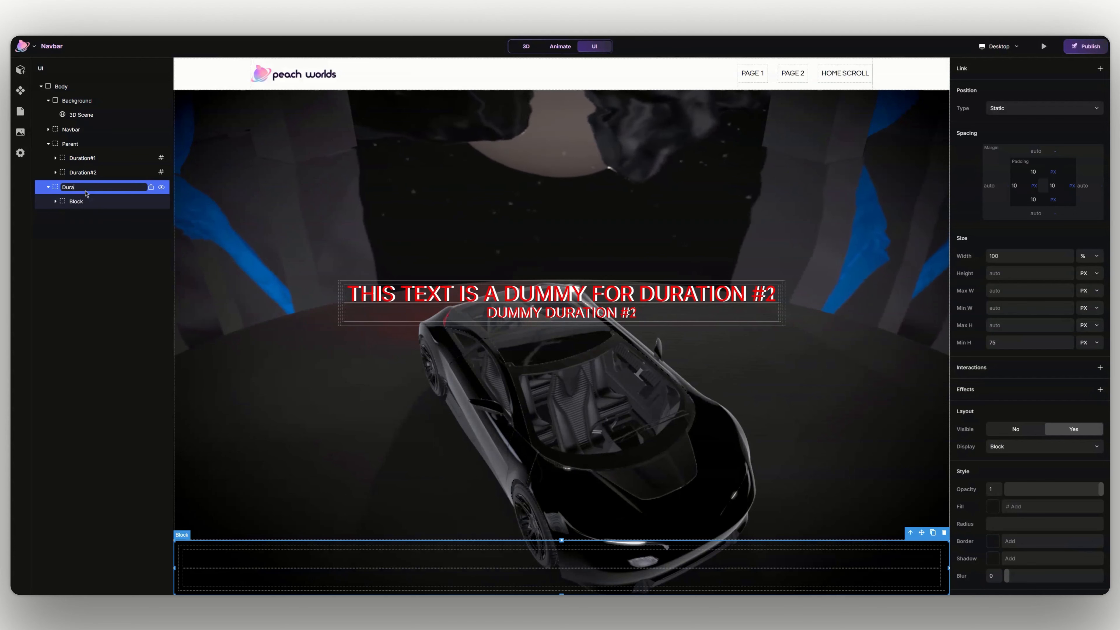
text(tion#2)
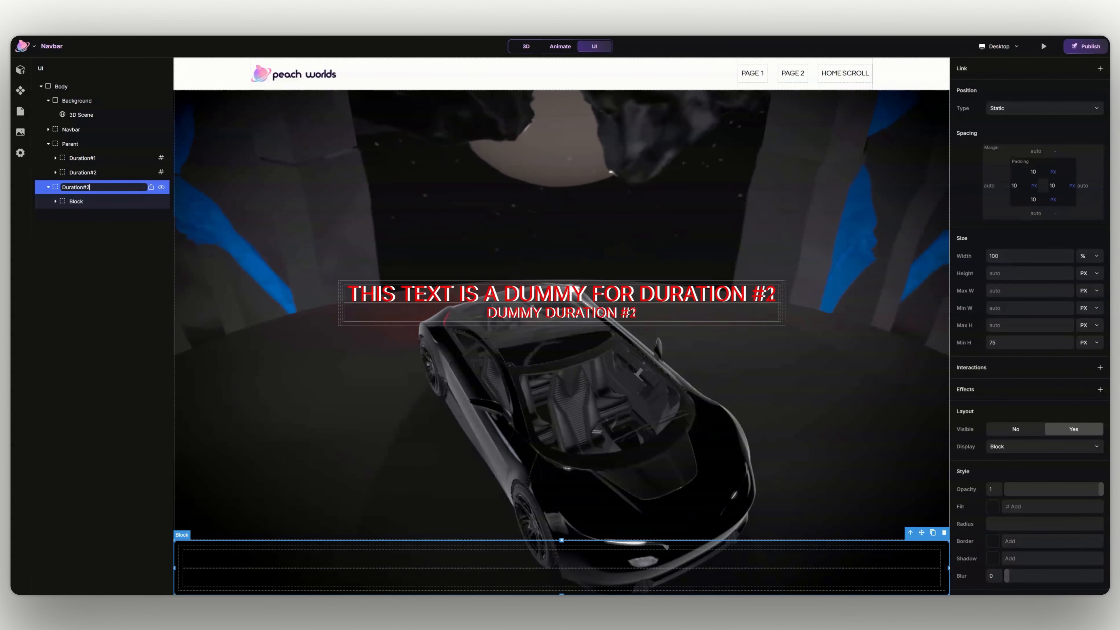
key(Return)
Step: Rename the Block nested in Duration#3 as Text Wrapper
double_click(88, 201)
text(T)
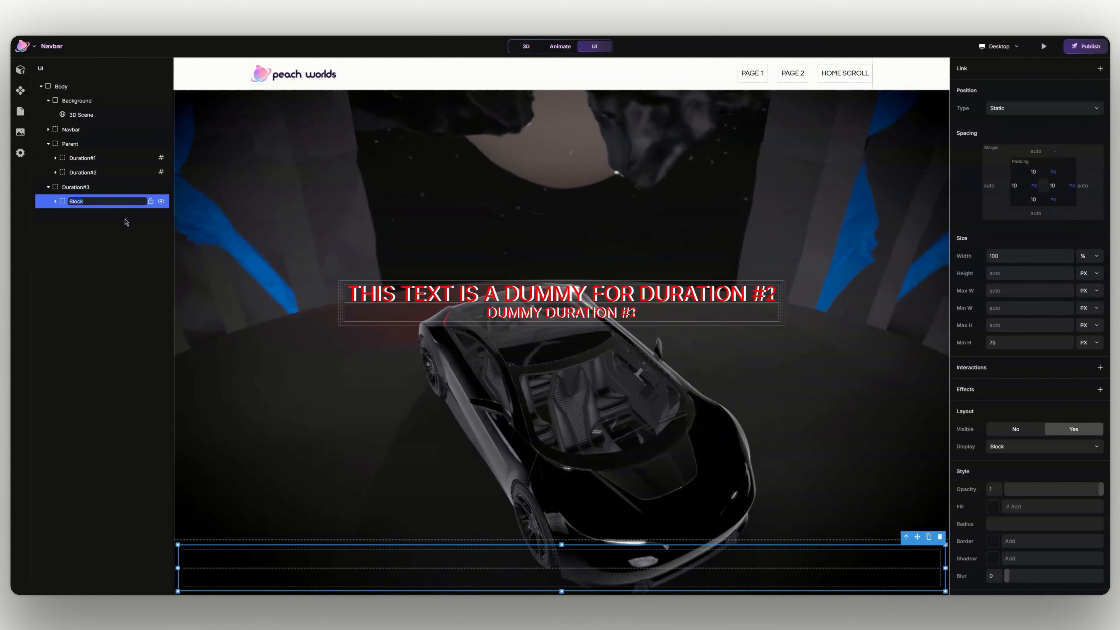
text(ext Wrap)
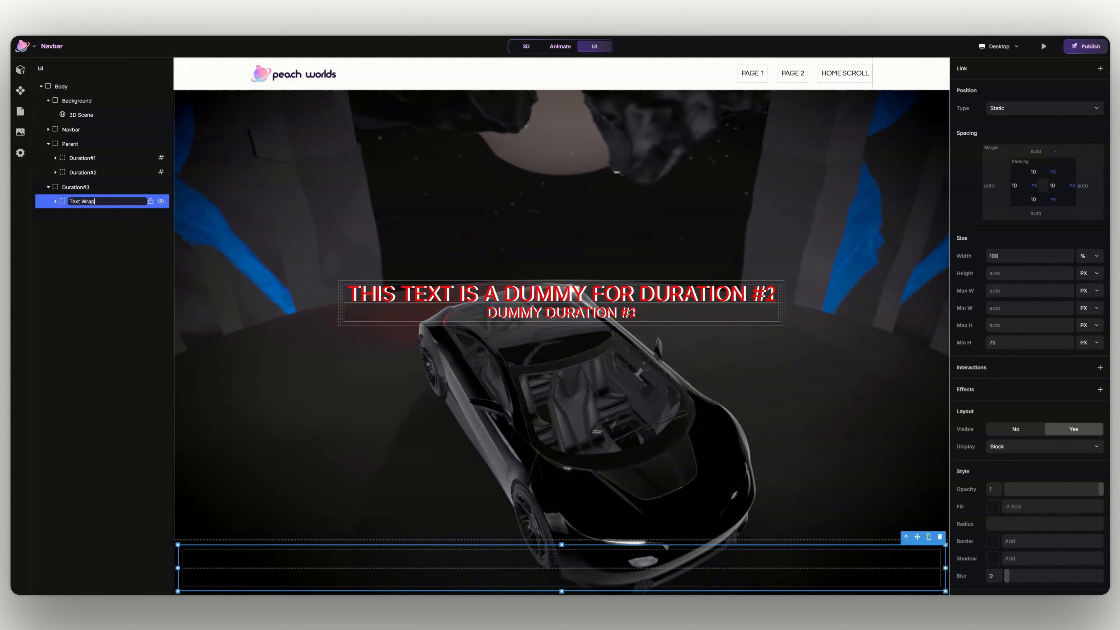
text(per)
key(Return)
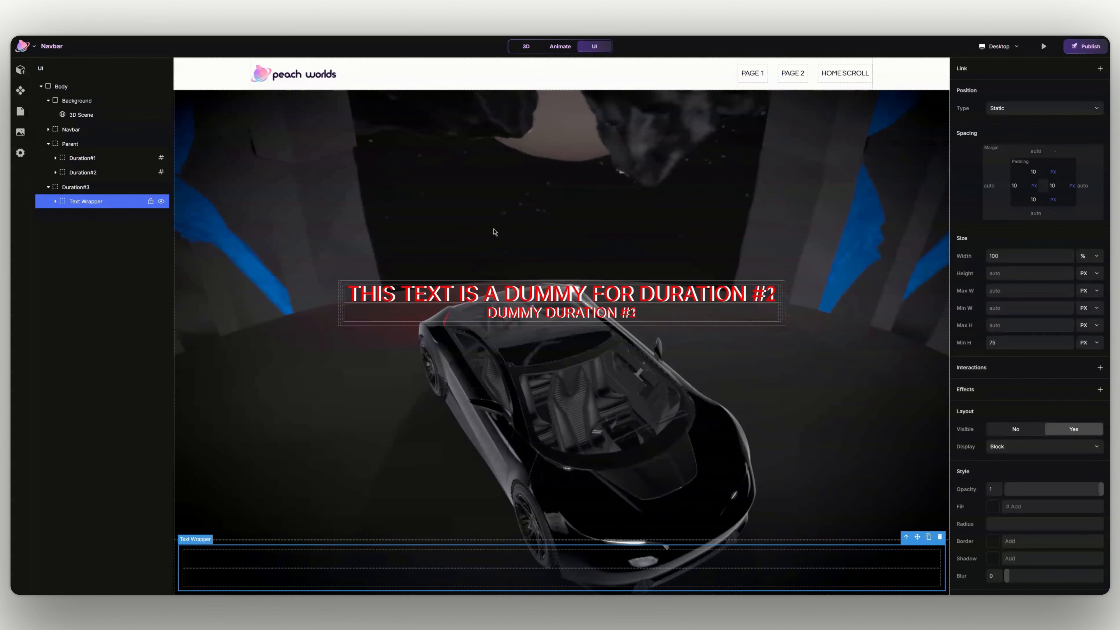
Step: Hide the Duration#1 and Duration#2 sections and move Duration#3 into Parent beneath them
click(150, 158)
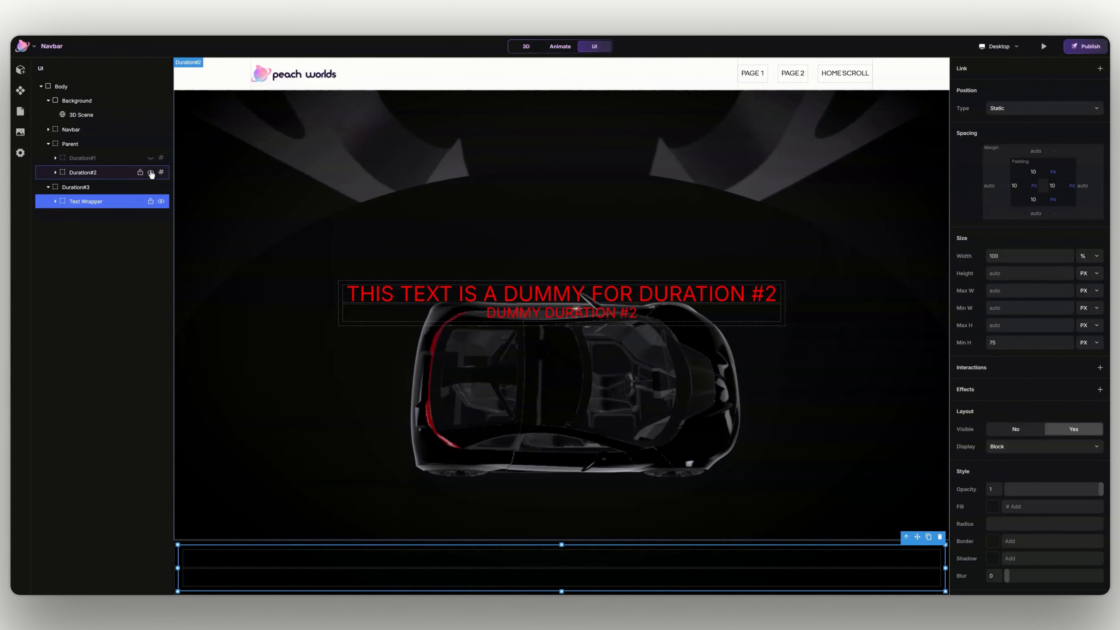
click(150, 172)
drag(53, 191, 80, 179)
Step: Set the height of the Duration#3 section to 200 DVH, matching the other Duration sections
click(96, 189)
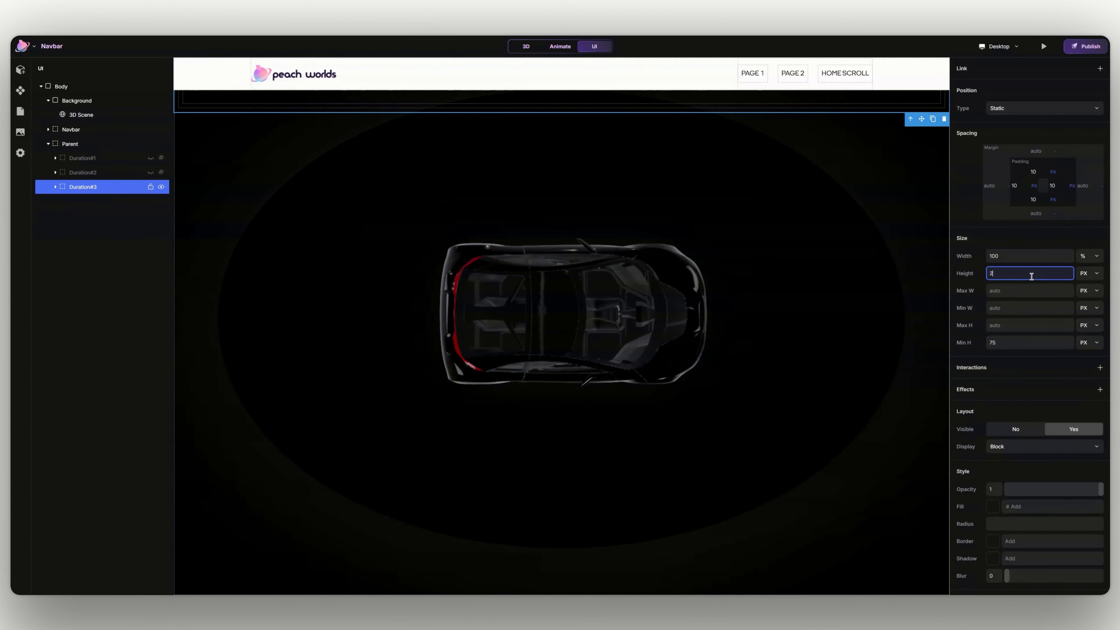
click(1088, 274)
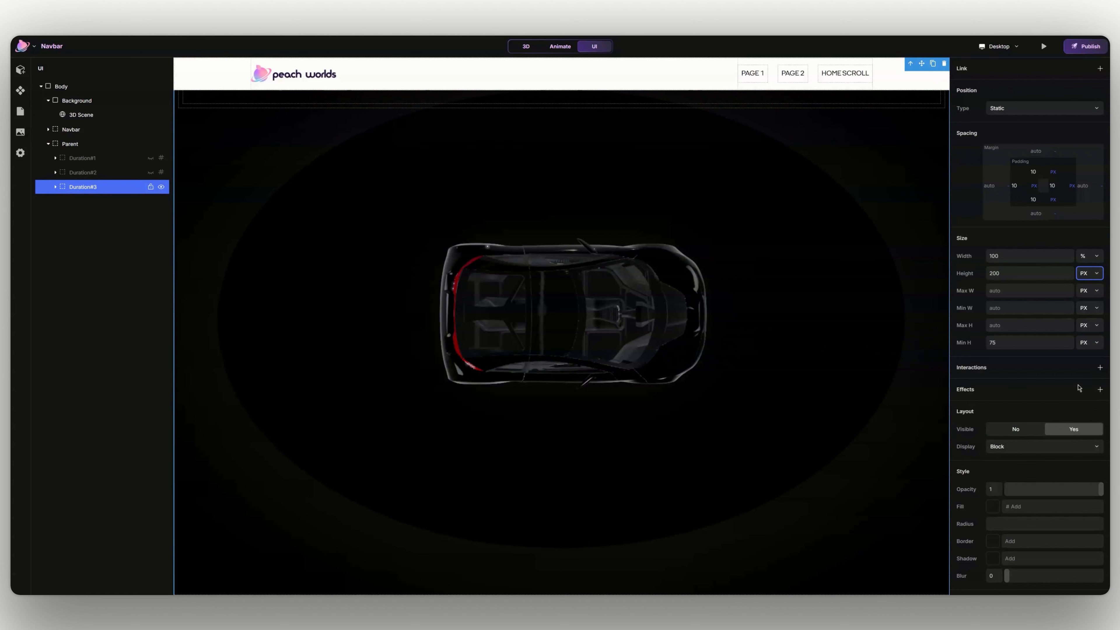
Step: Make the Text Wrapper inside Duration#3 sticky with a bottom offset of 20%
click(55, 186)
click(90, 202)
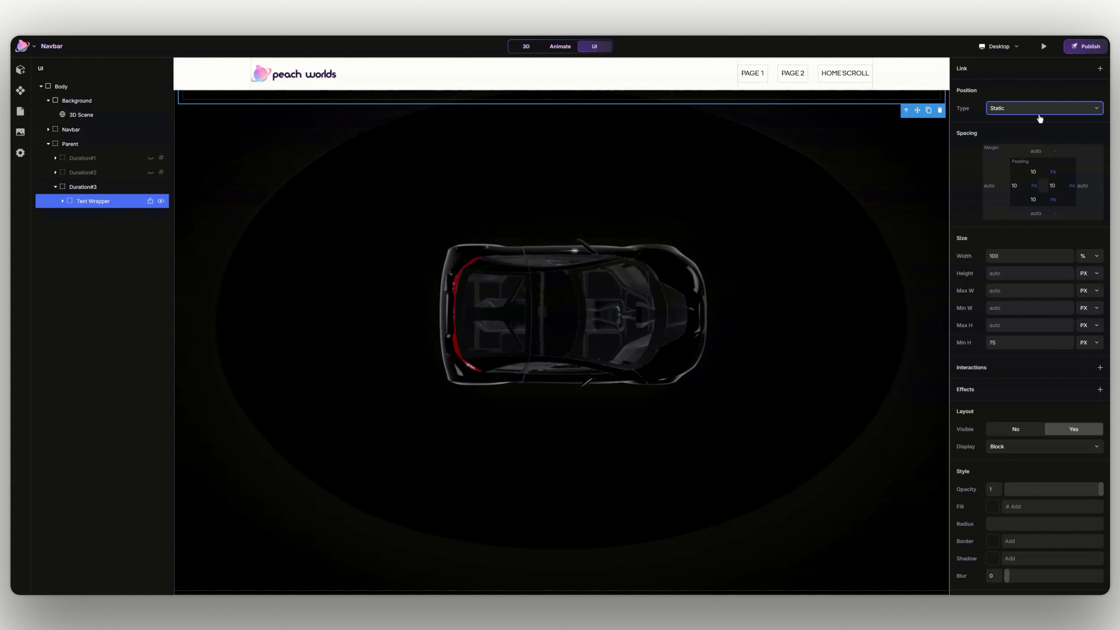
click(1034, 163)
click(1036, 144)
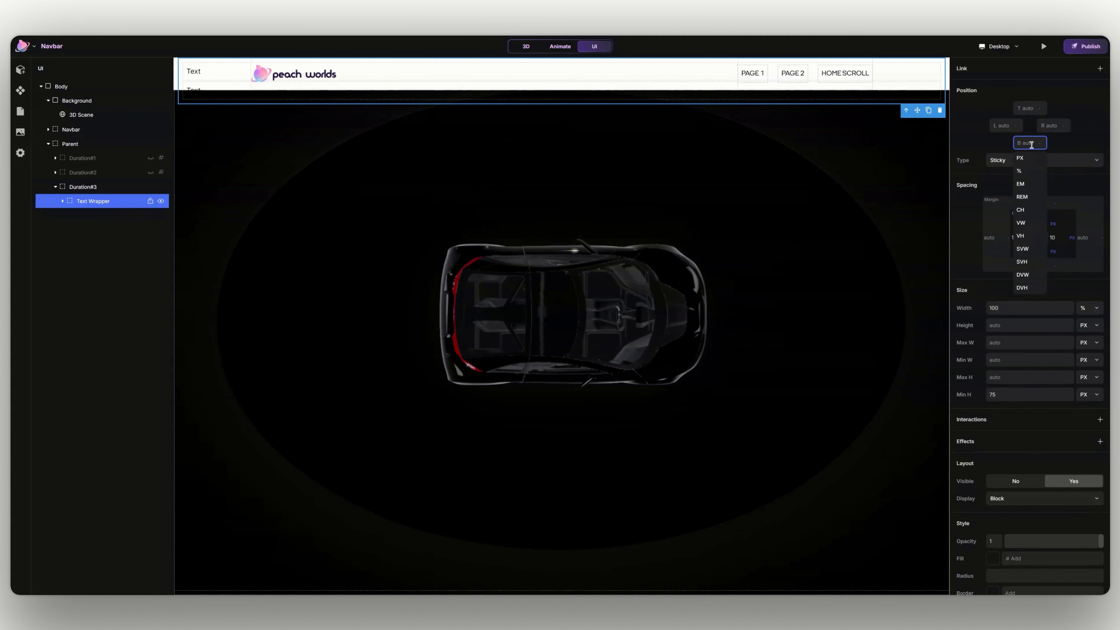
click(1032, 144)
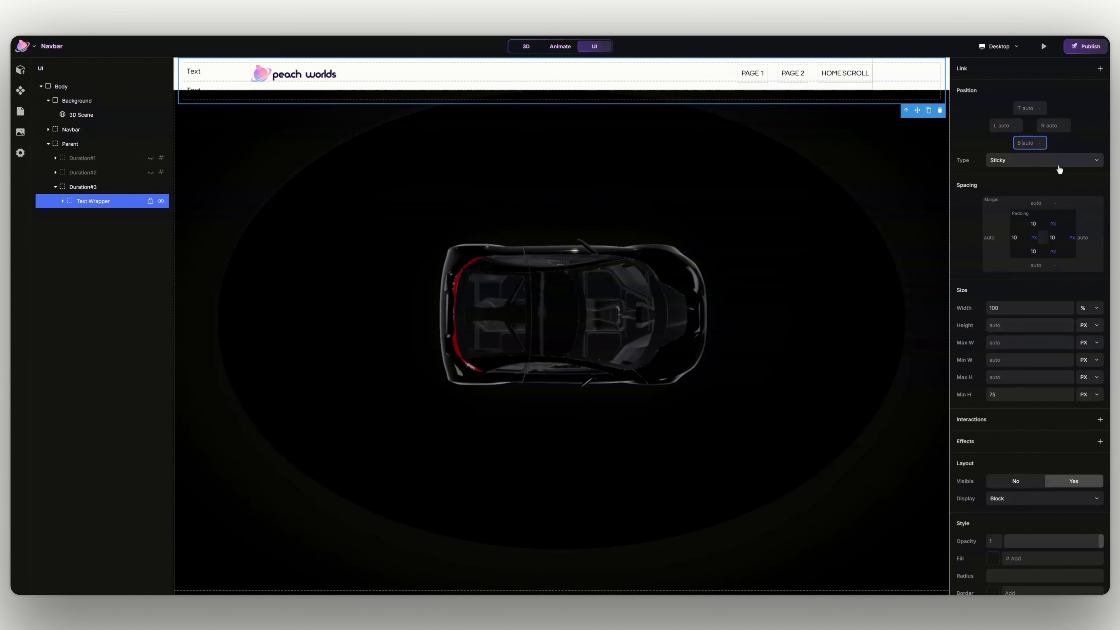
click(1045, 146)
click(1030, 170)
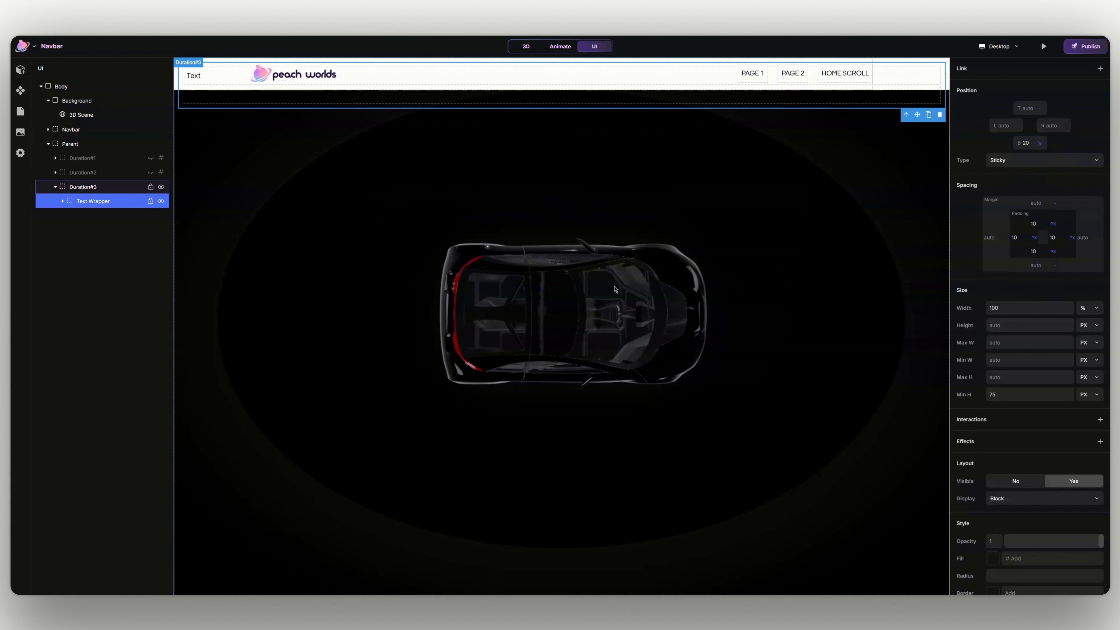
Step: Lay out the Duration#3 section as a vertical flex with centered distribution and alignment
click(106, 187)
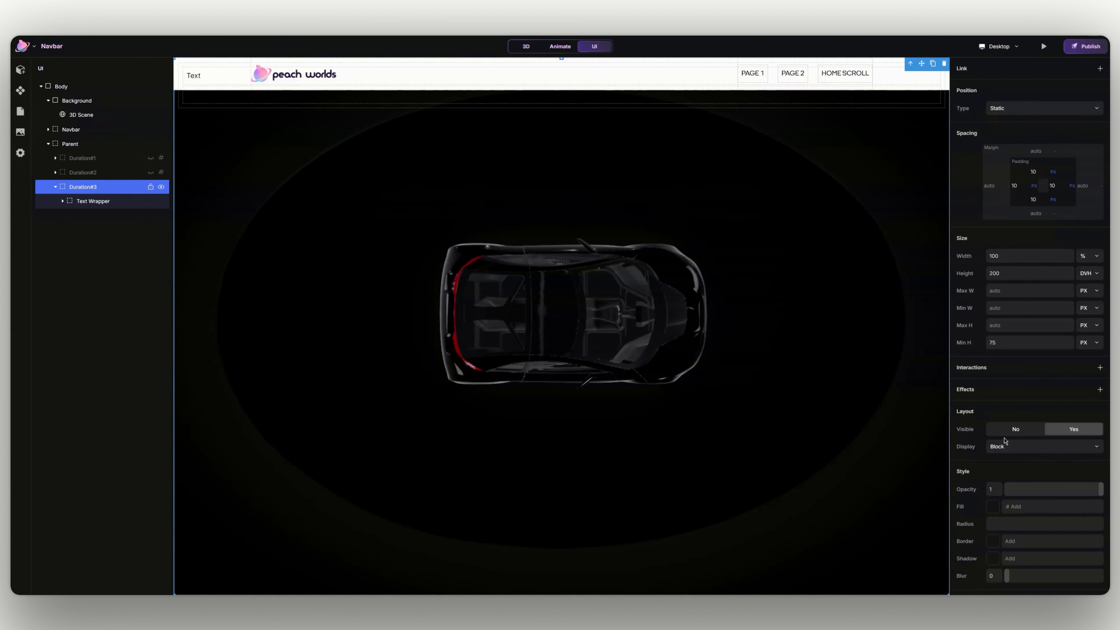
click(1005, 447)
click(1004, 452)
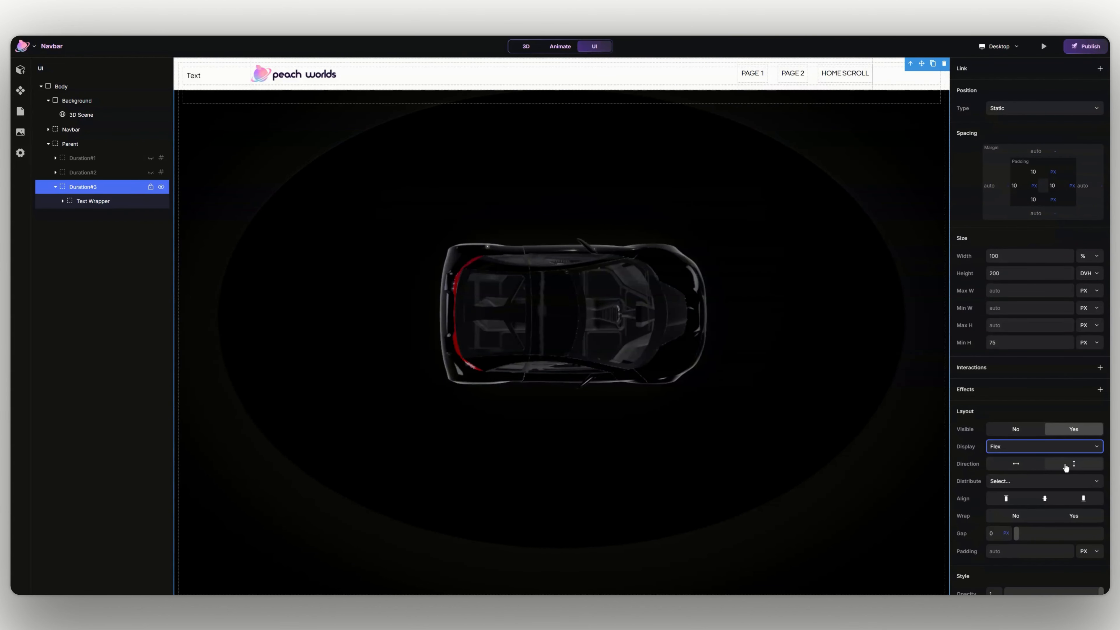
click(1056, 490)
click(1047, 499)
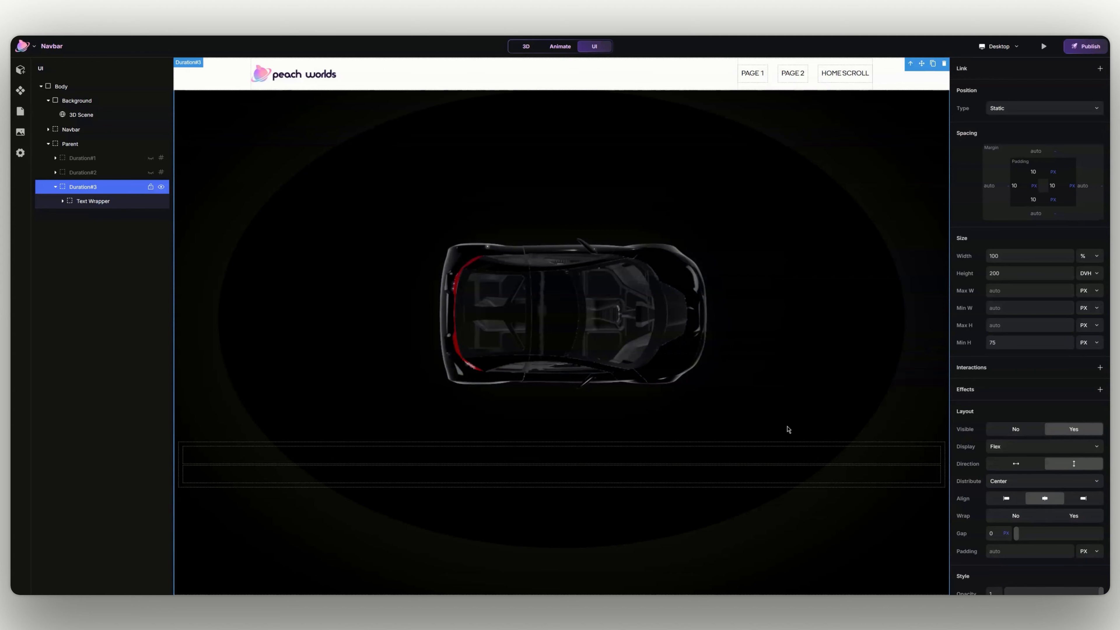
scroll(785, 426, down, 5)
scroll(779, 419, up, 3)
Step: Color both texts in Duration#3 white (FFFFFF) and set their sizes to 60 px for the upper and 24 px for the lower
click(613, 376)
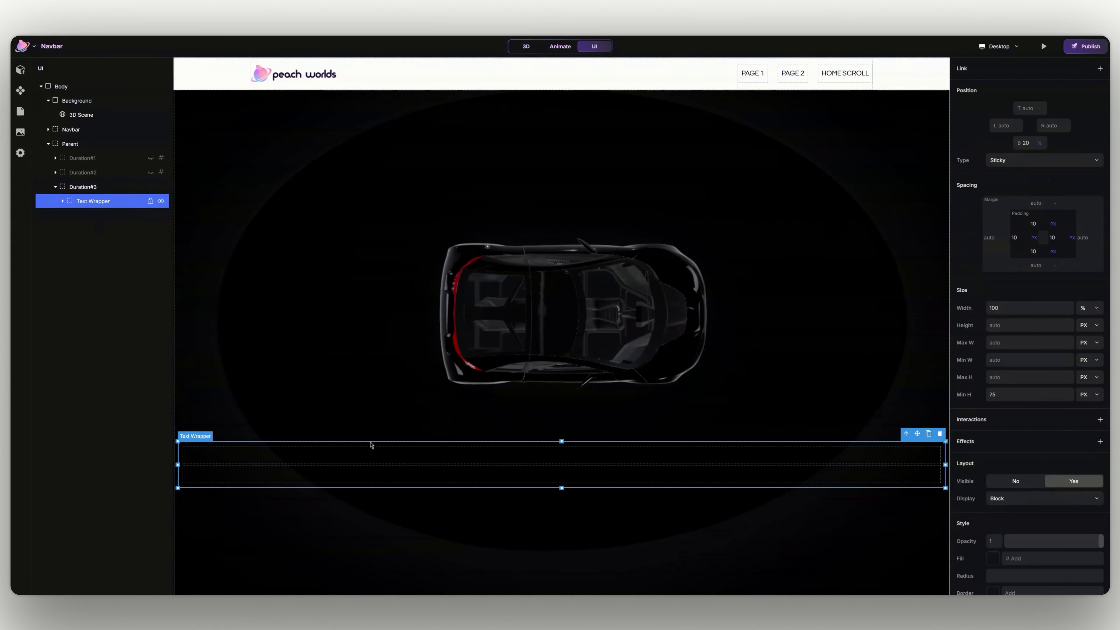
click(340, 454)
click(993, 487)
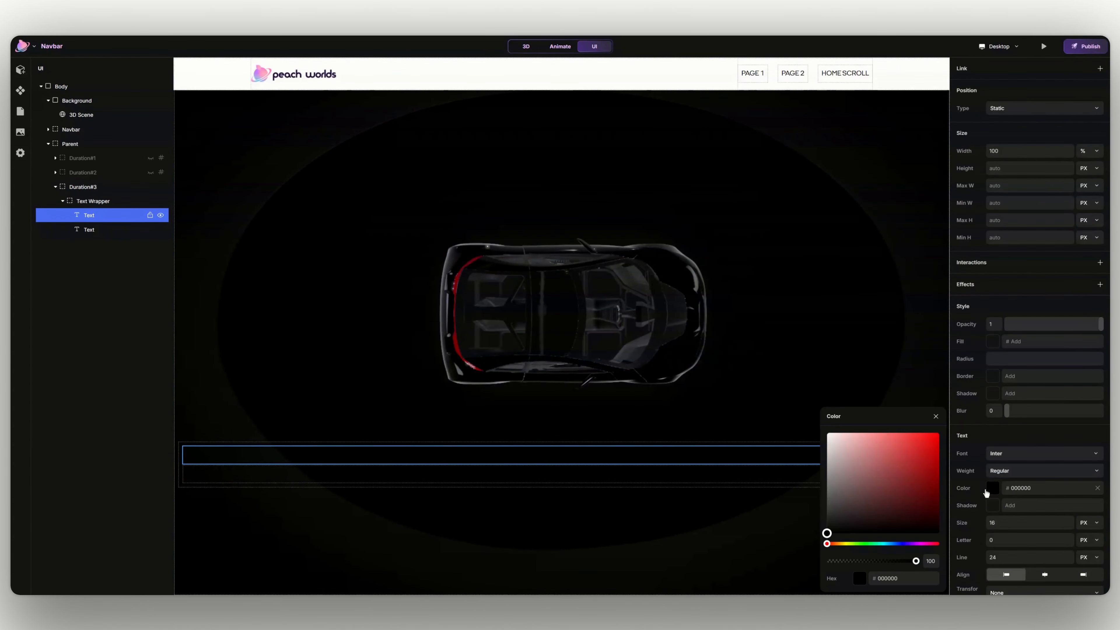
drag(857, 453, 827, 433)
click(787, 475)
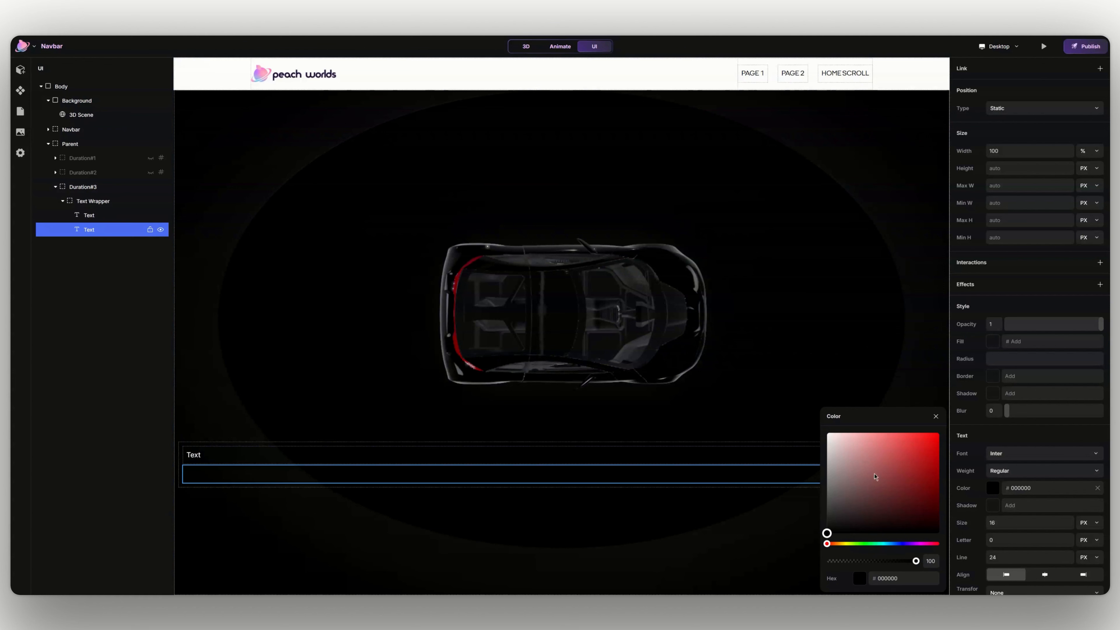
click(827, 433)
click(261, 455)
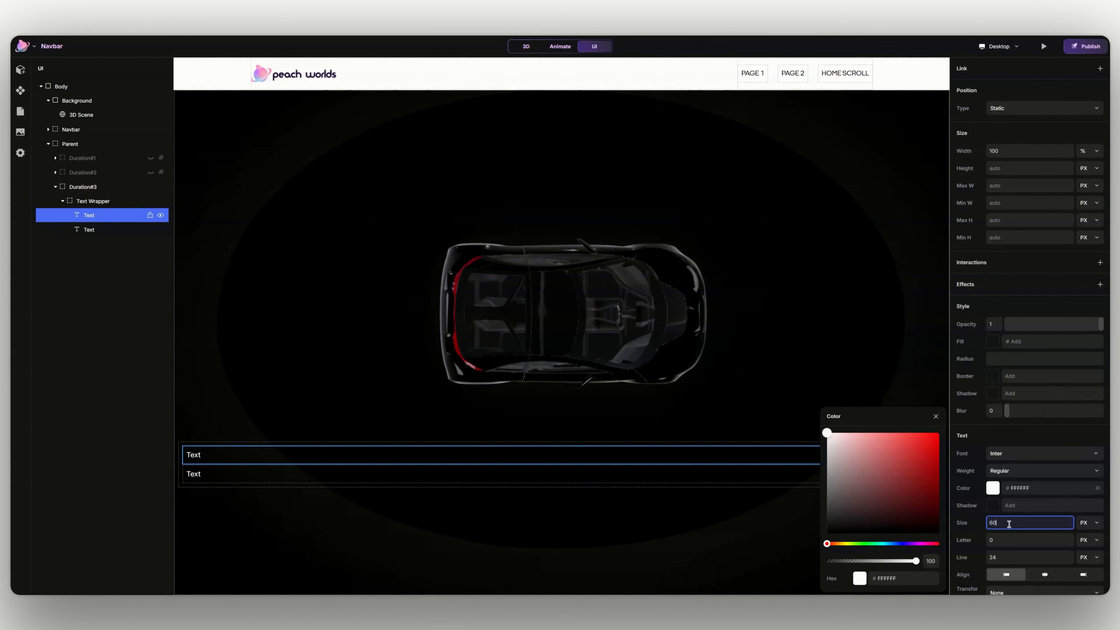
click(721, 469)
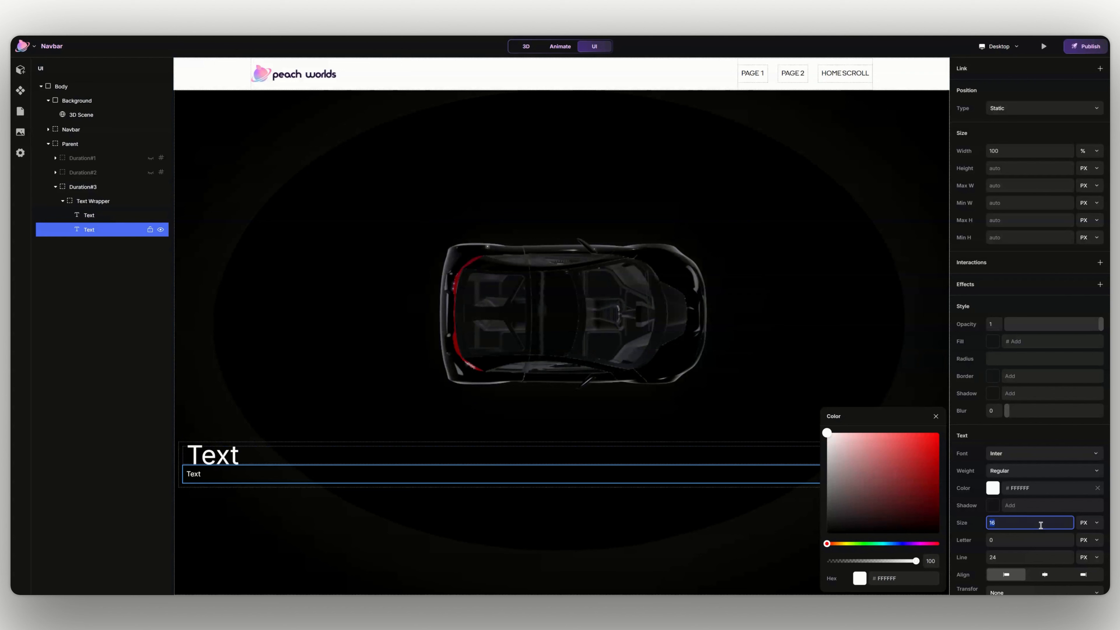
Step: Clear the widths of both Duration#3 texts and their Text Wrapper so they become auto
click(547, 455)
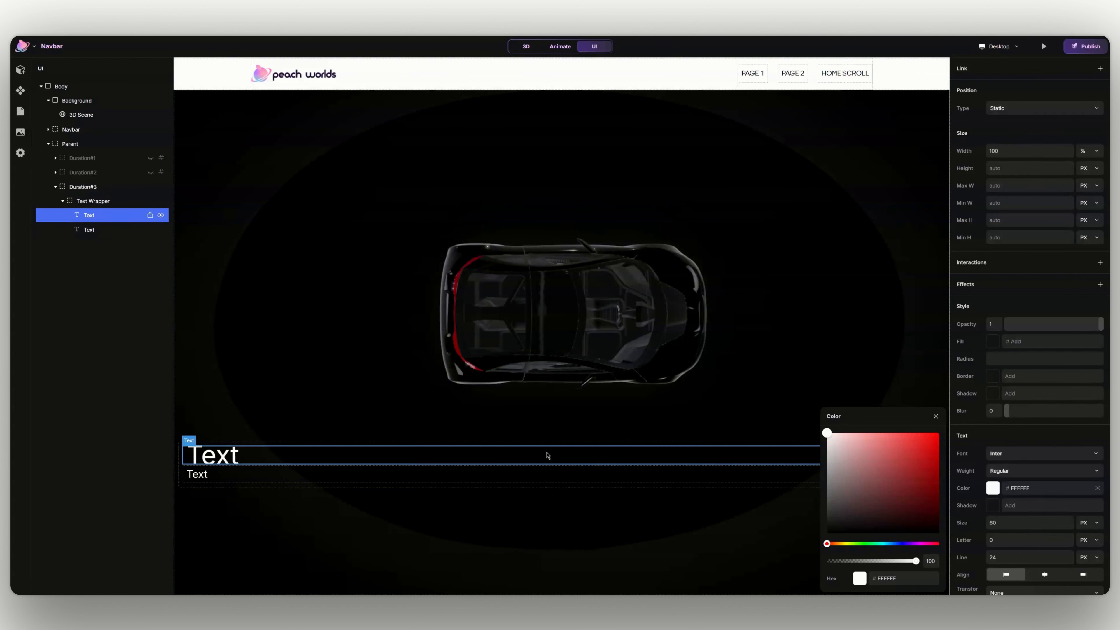
click(935, 418)
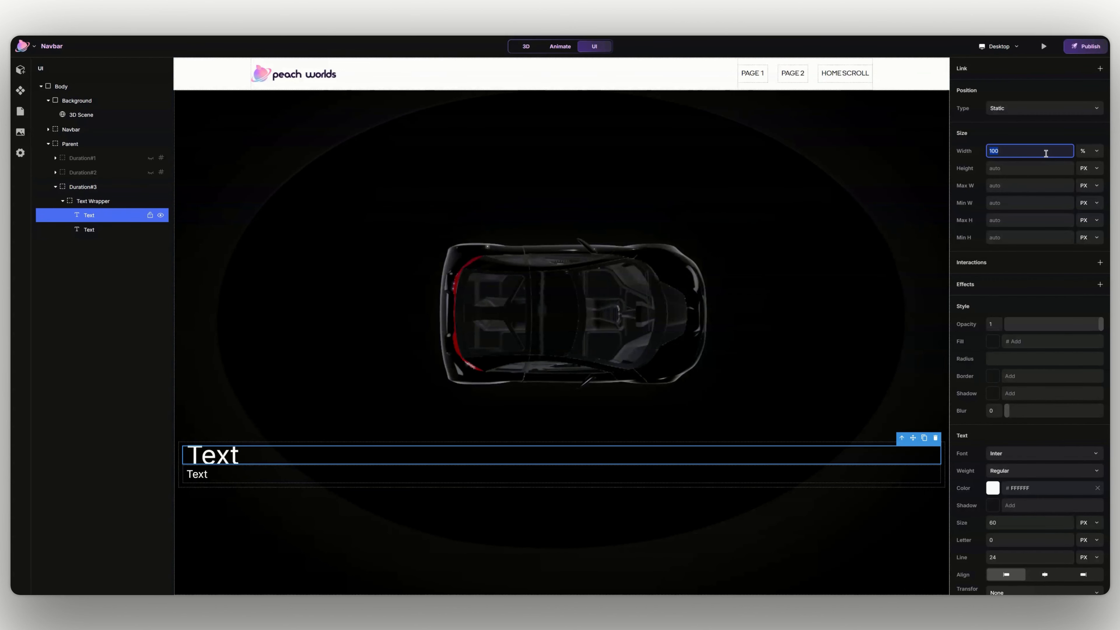
click(870, 472)
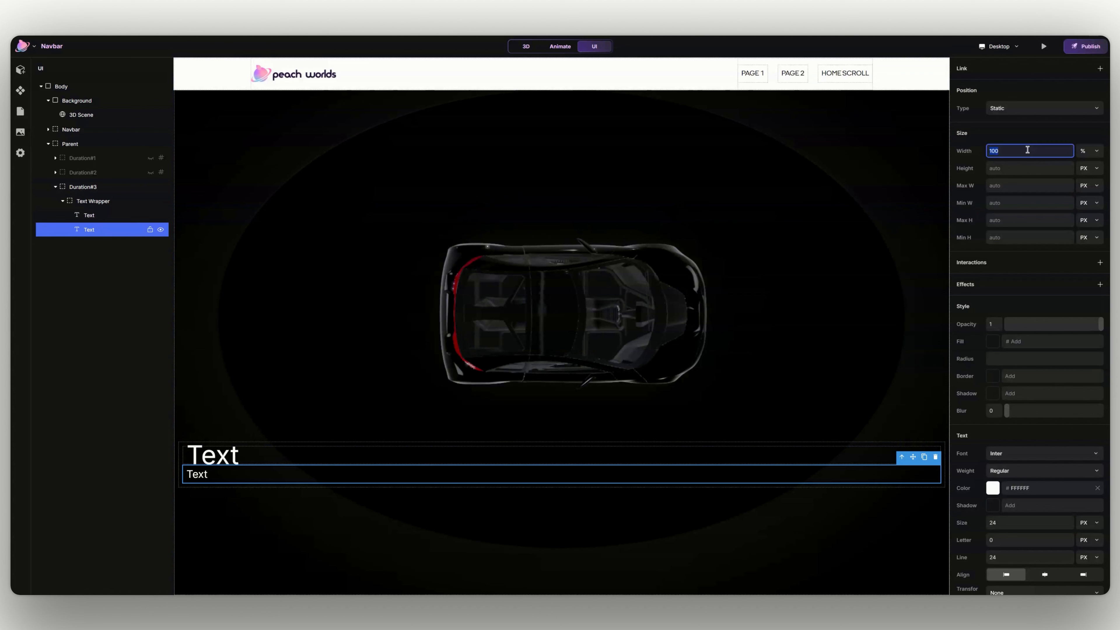
click(119, 203)
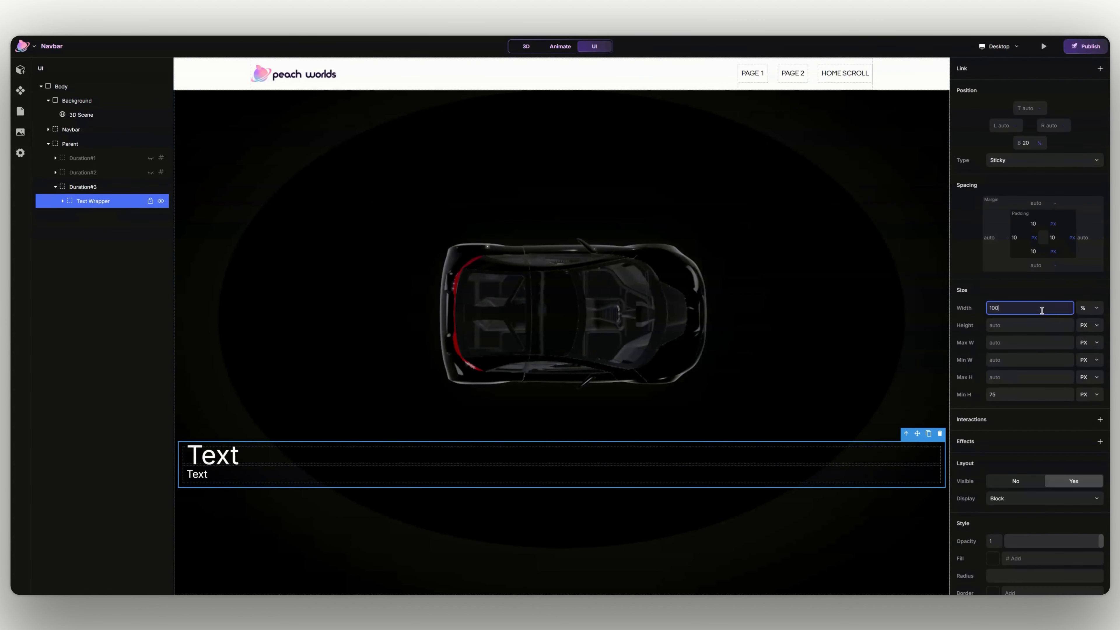
key(Return)
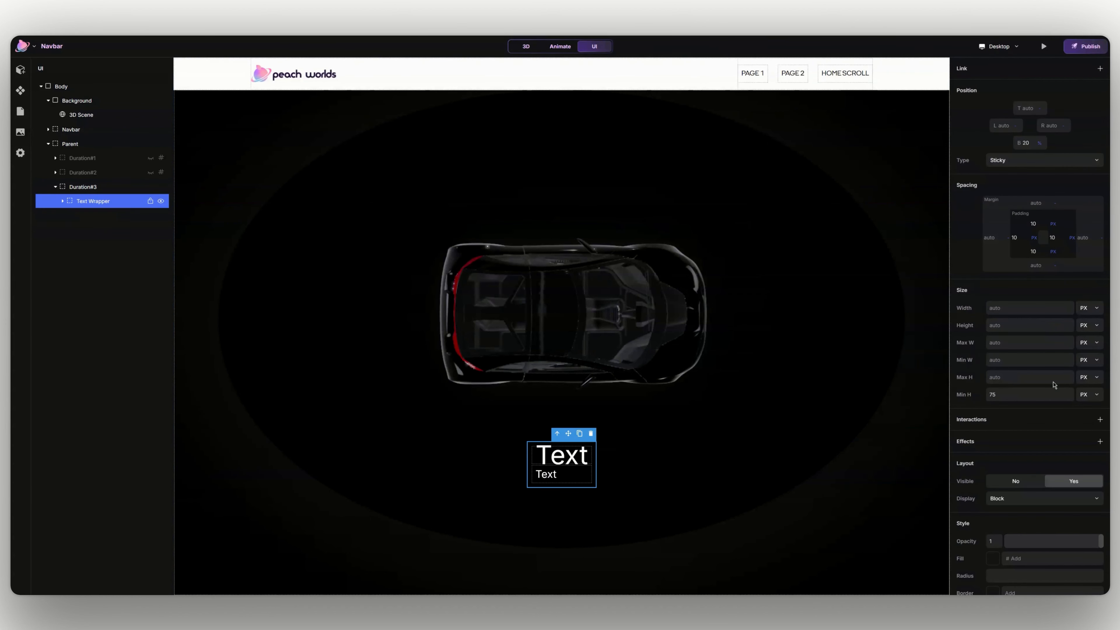
Step: Make the Text Wrapper a centered vertical flex and change its texts to "THIS TEXT IS A DUMMY FOR DURATION #3" and "Dummy Duration #3"
click(1037, 506)
click(1063, 516)
scroll(1046, 513, down, 3)
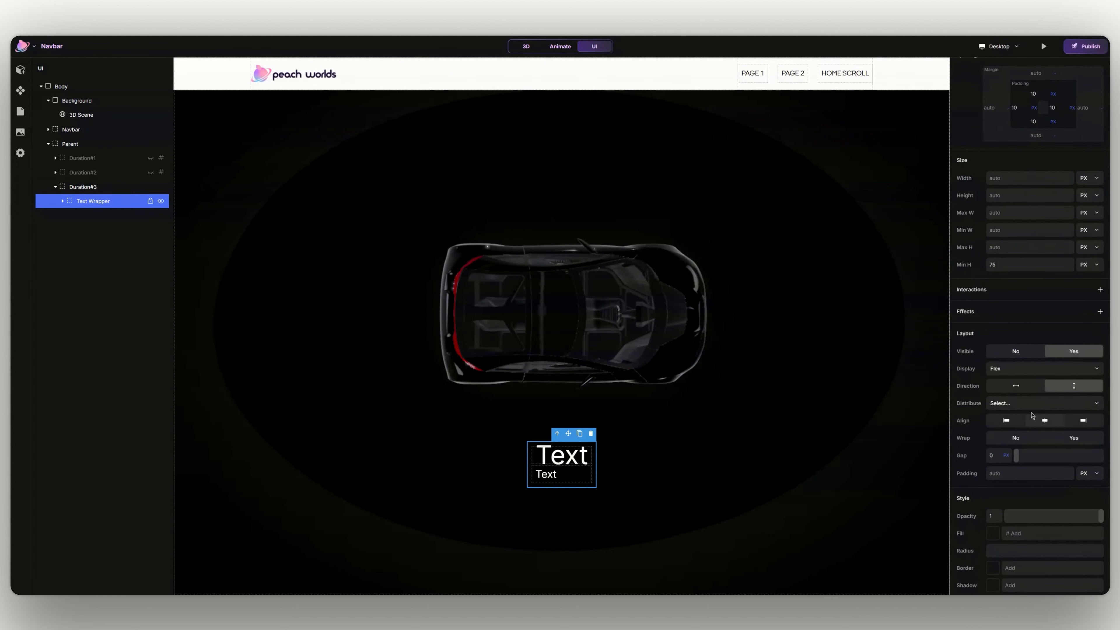
click(1027, 427)
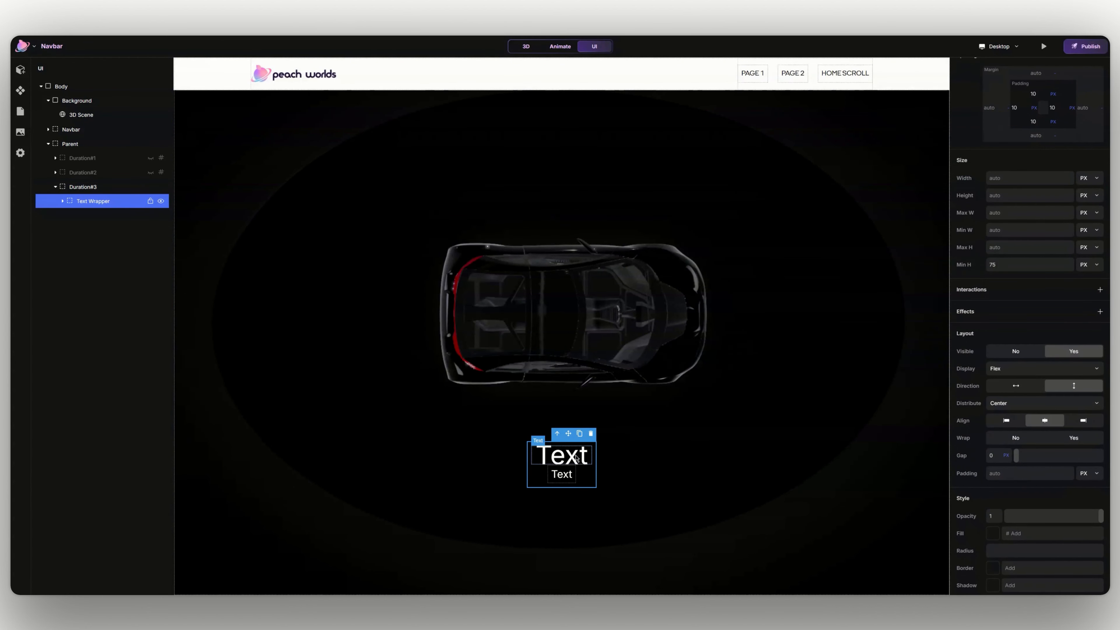
click(658, 460)
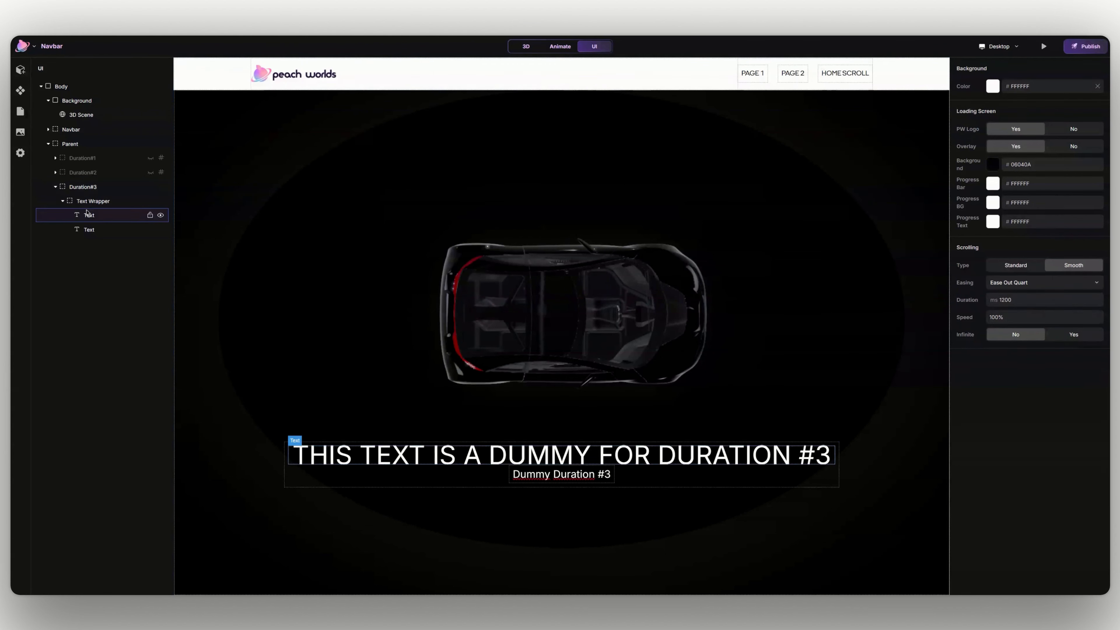
Step: Add a scroll section named duration-3 to the Duration#3 block
click(117, 188)
scroll(1092, 585, down, 3)
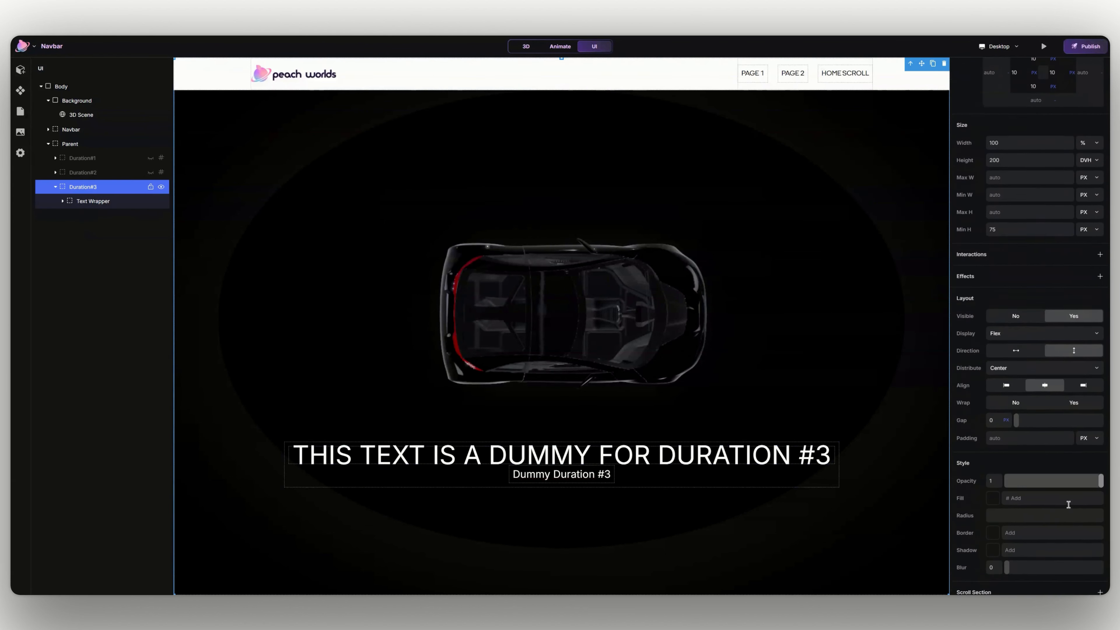
click(1100, 585)
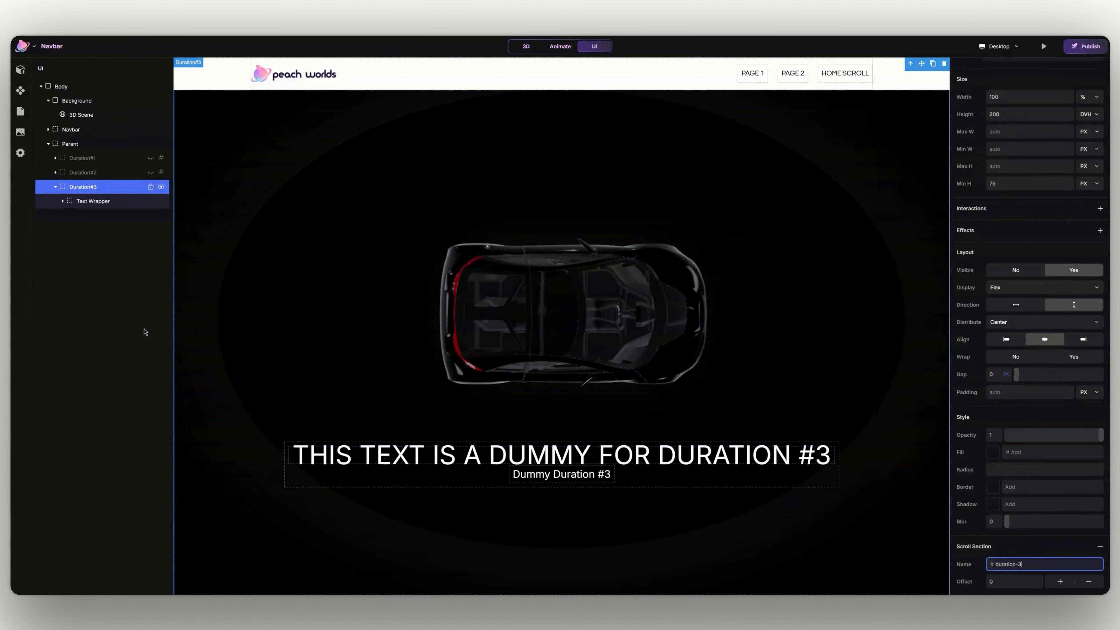
Step: Add a scroll animation to Duration#3's Text Wrapper, triggered by Section in View for duration-3 with the viewport set to bottom
click(106, 201)
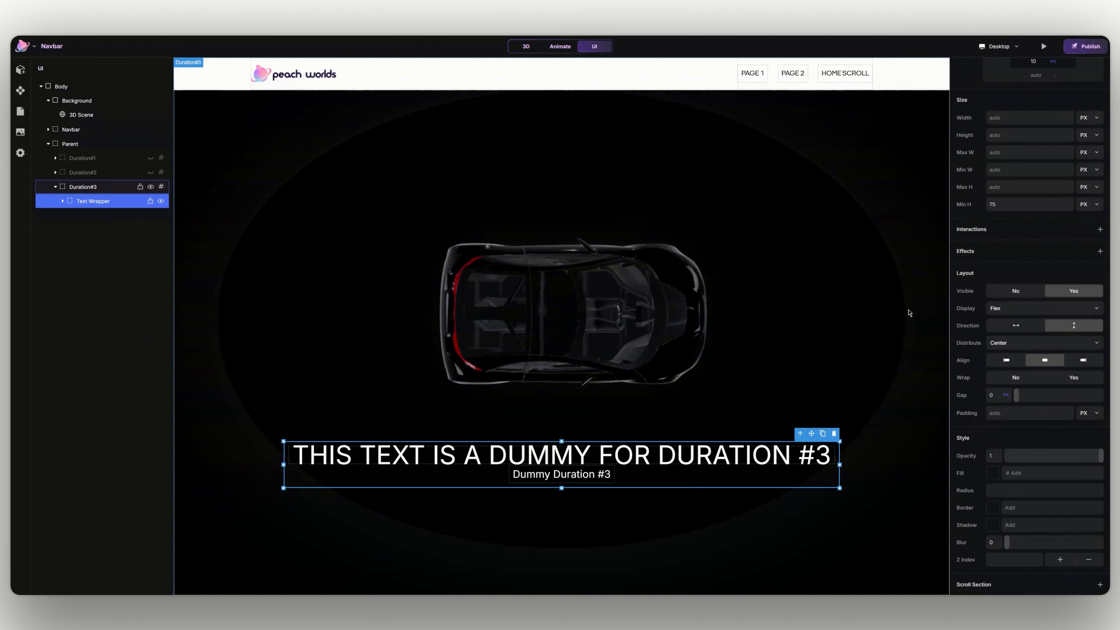
click(1100, 251)
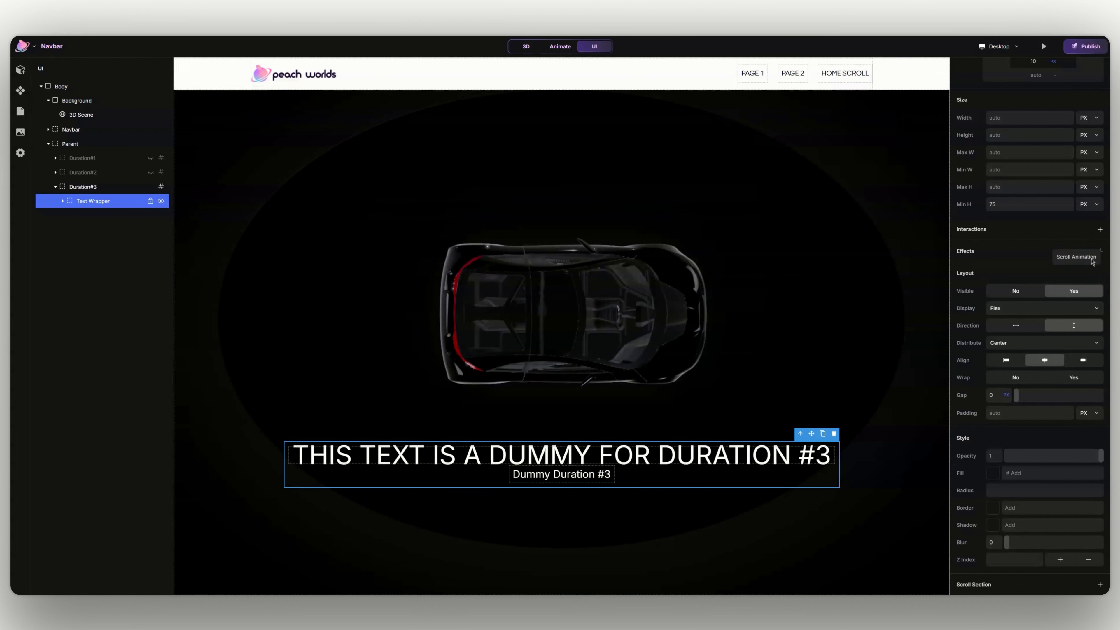
click(1087, 261)
click(1052, 251)
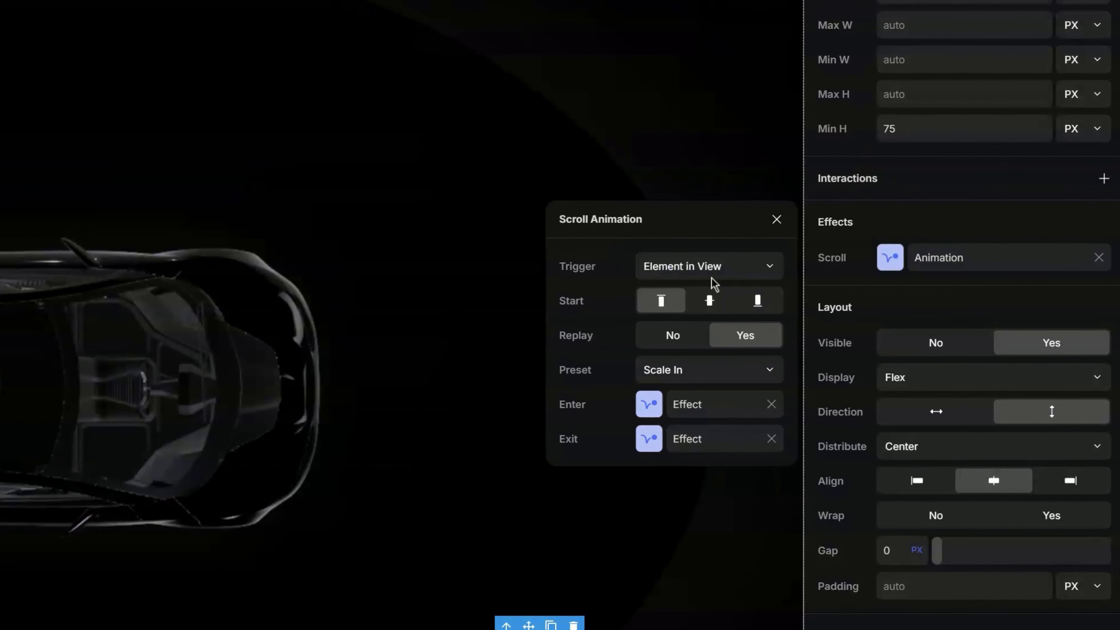
click(702, 370)
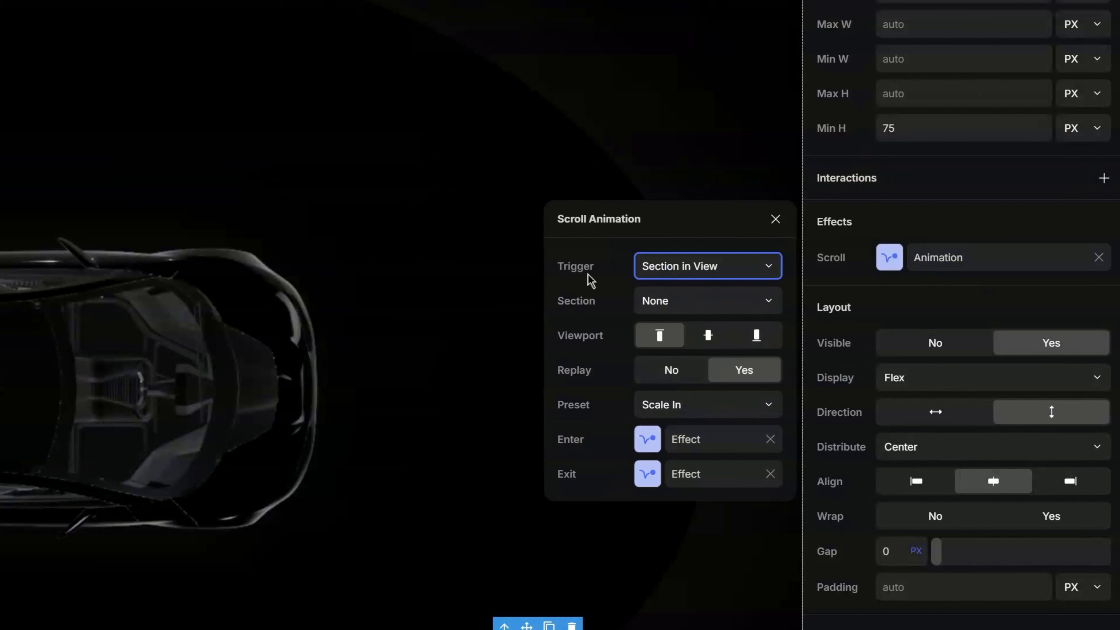
click(690, 310)
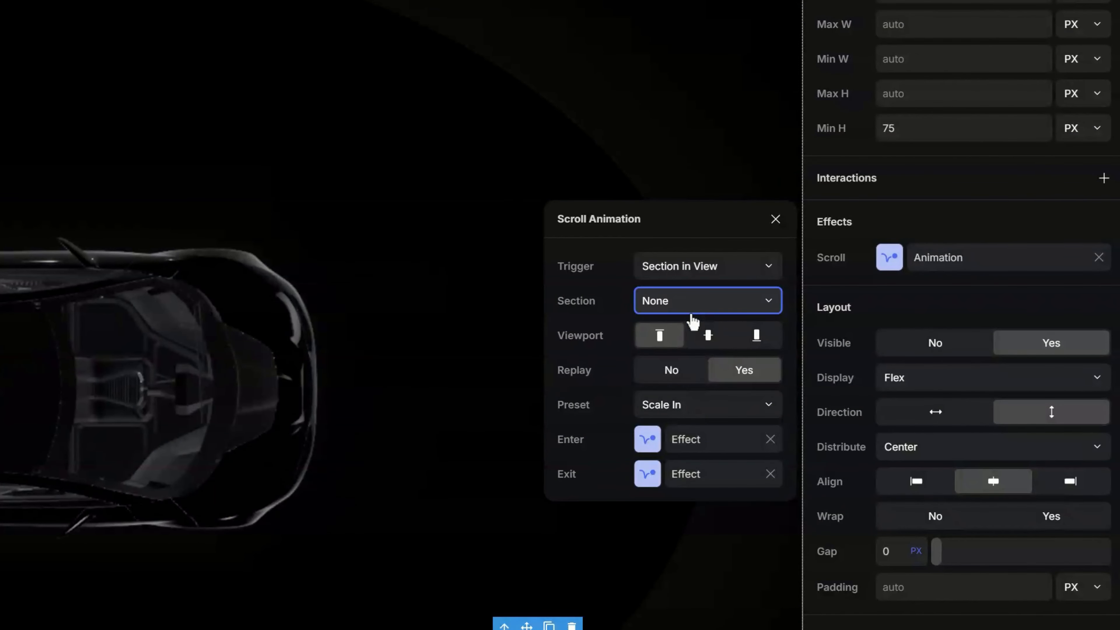
click(709, 363)
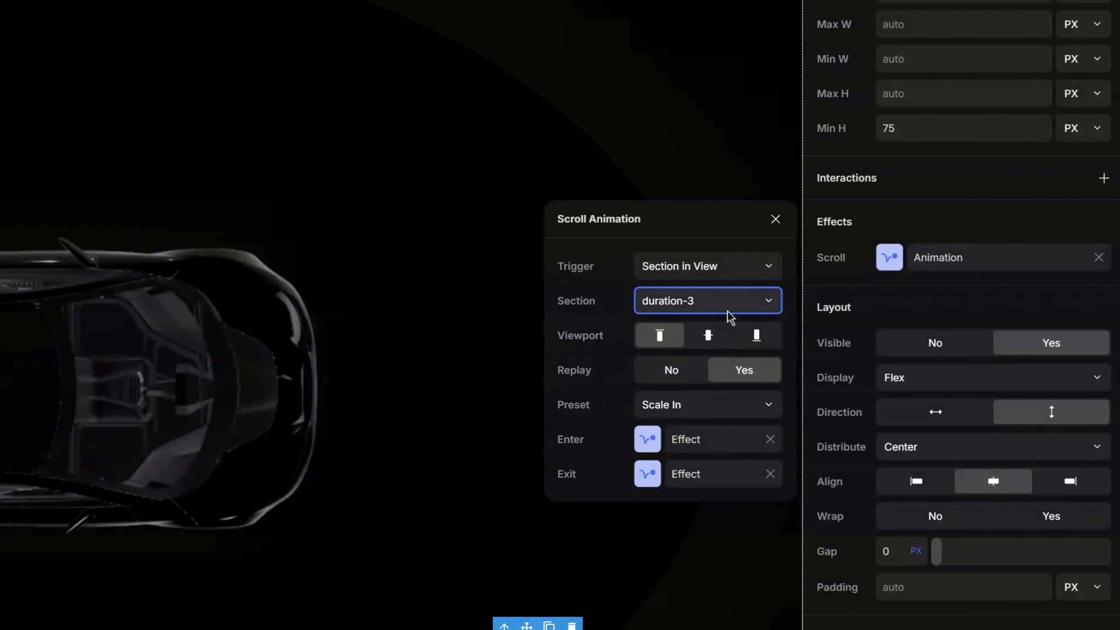
click(759, 338)
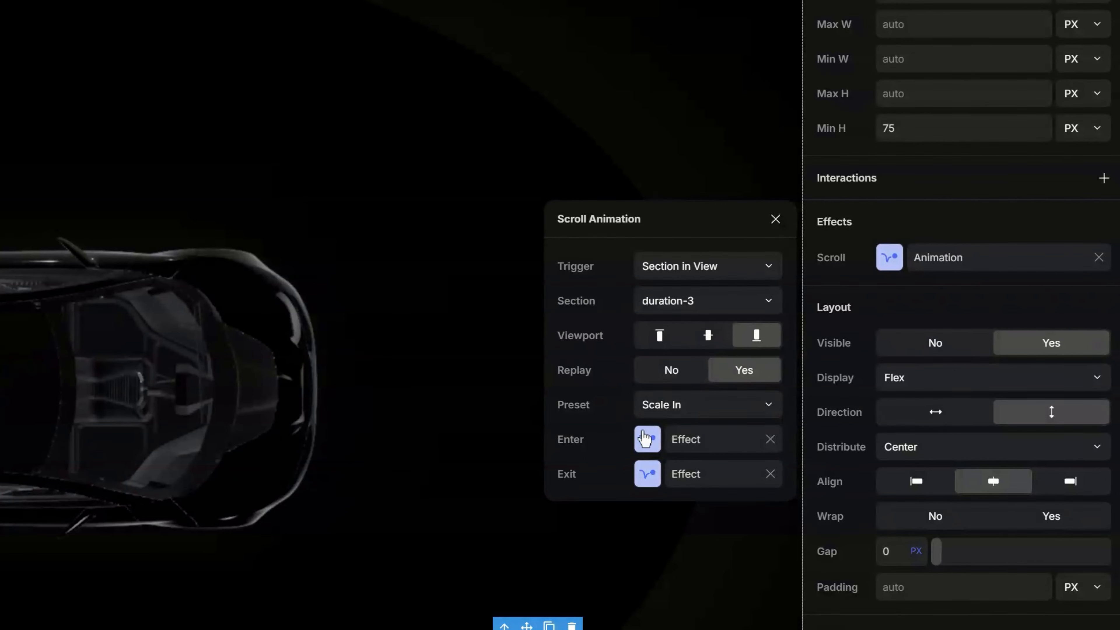
Step: Set the scroll animation's preset to Fade In and review its Enter and Exit effects
click(672, 415)
click(675, 424)
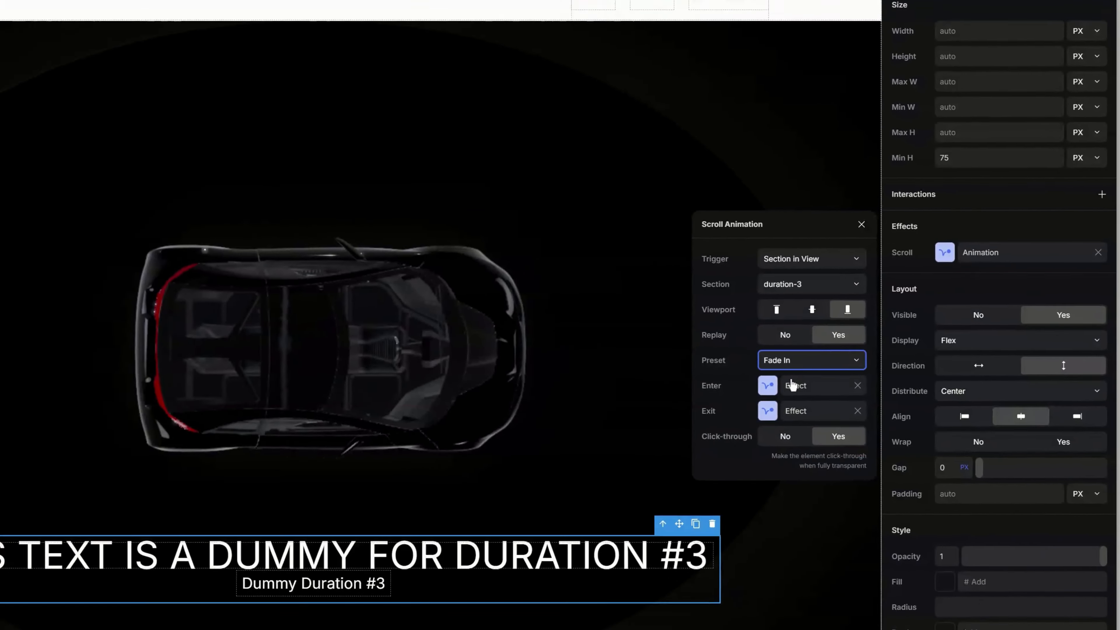
click(685, 440)
click(686, 474)
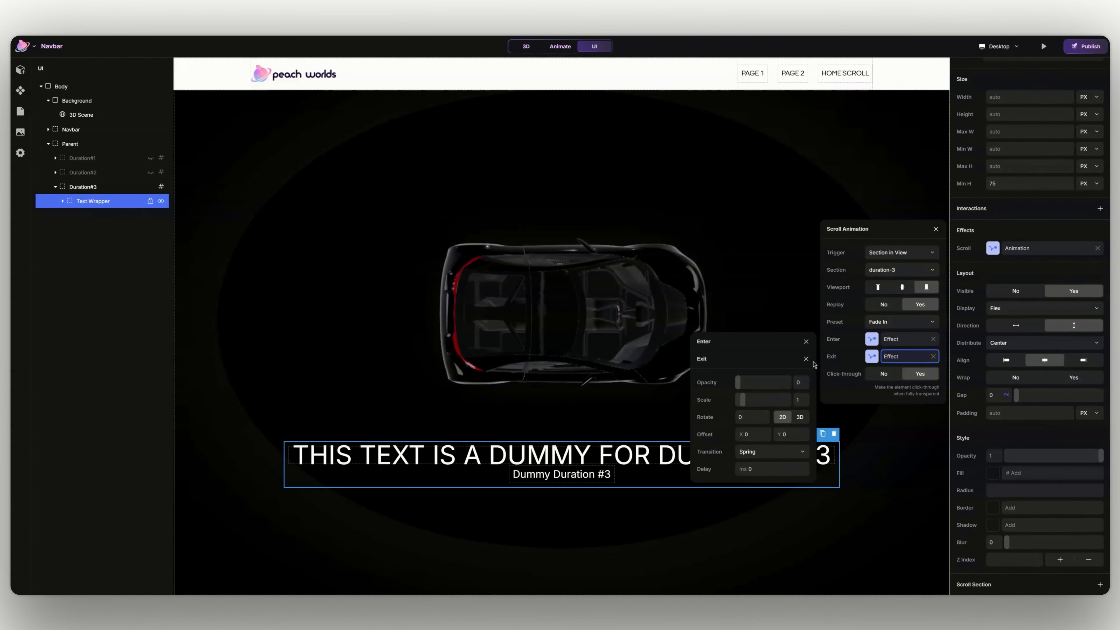
click(806, 341)
click(936, 230)
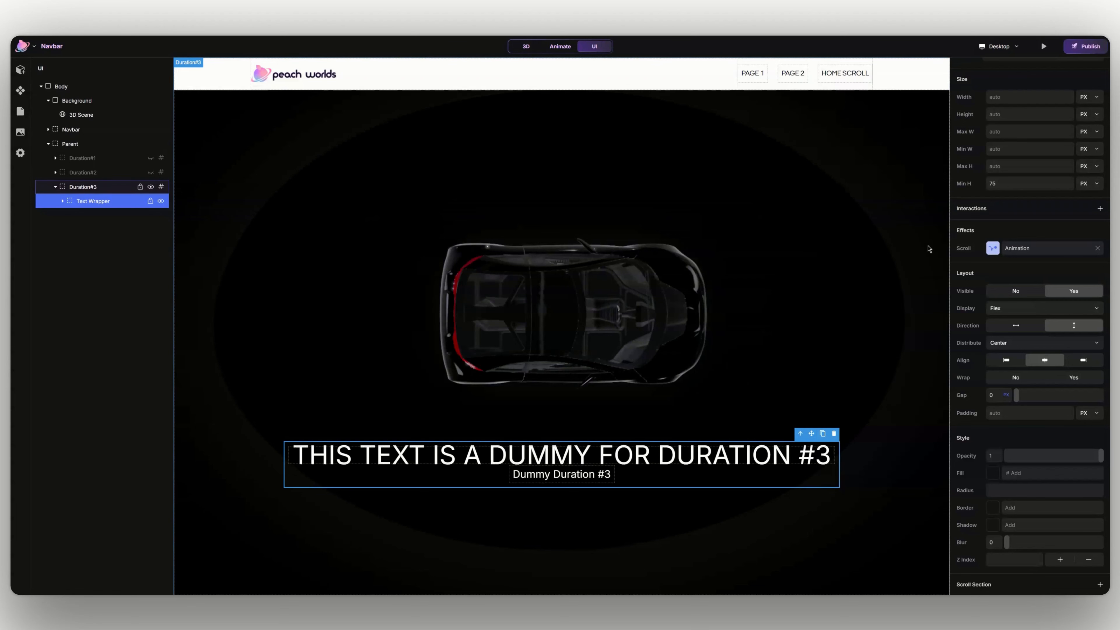
Step: Add a new empty Block after the Duration#3 section
click(318, 382)
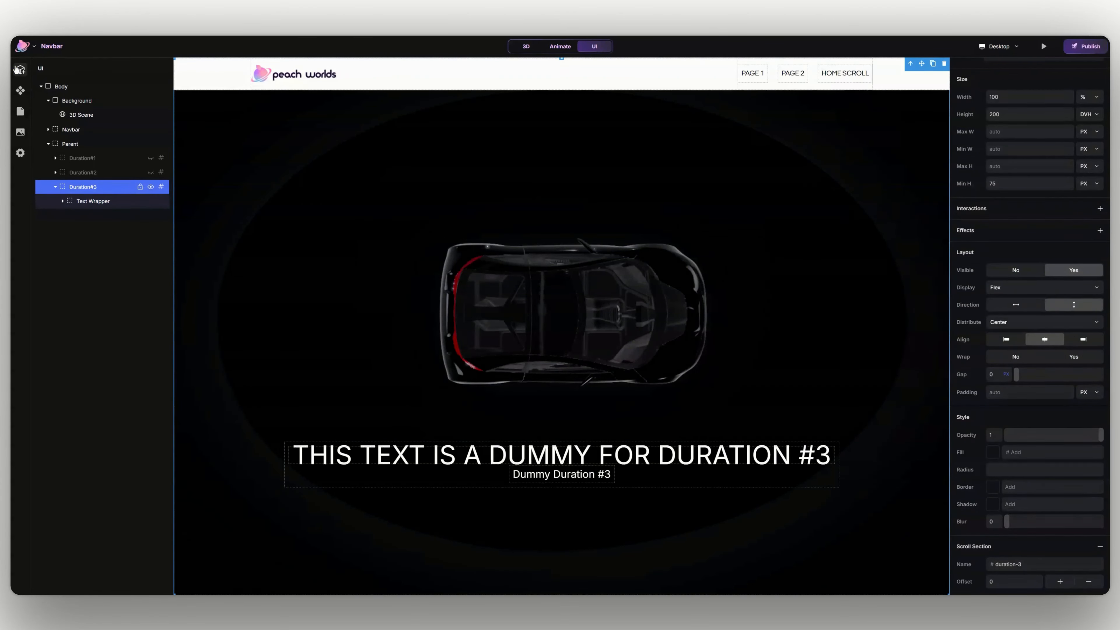
click(20, 70)
click(55, 115)
click(131, 72)
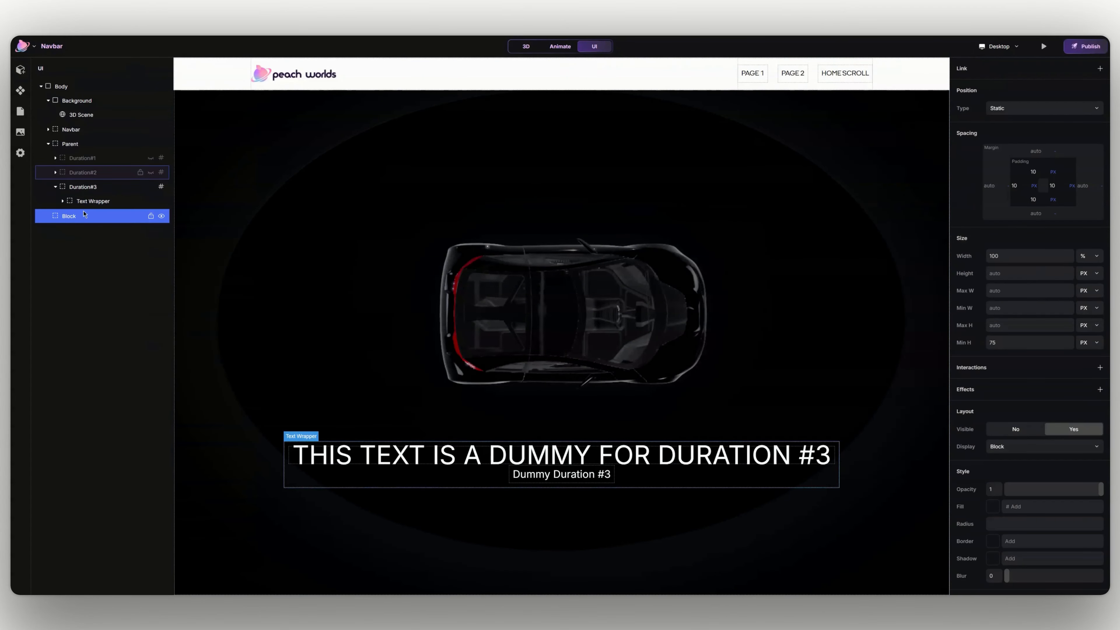
Step: Move the new Block into Parent beneath Duration#3 and set its height to 200 DVH
click(56, 188)
click(55, 188)
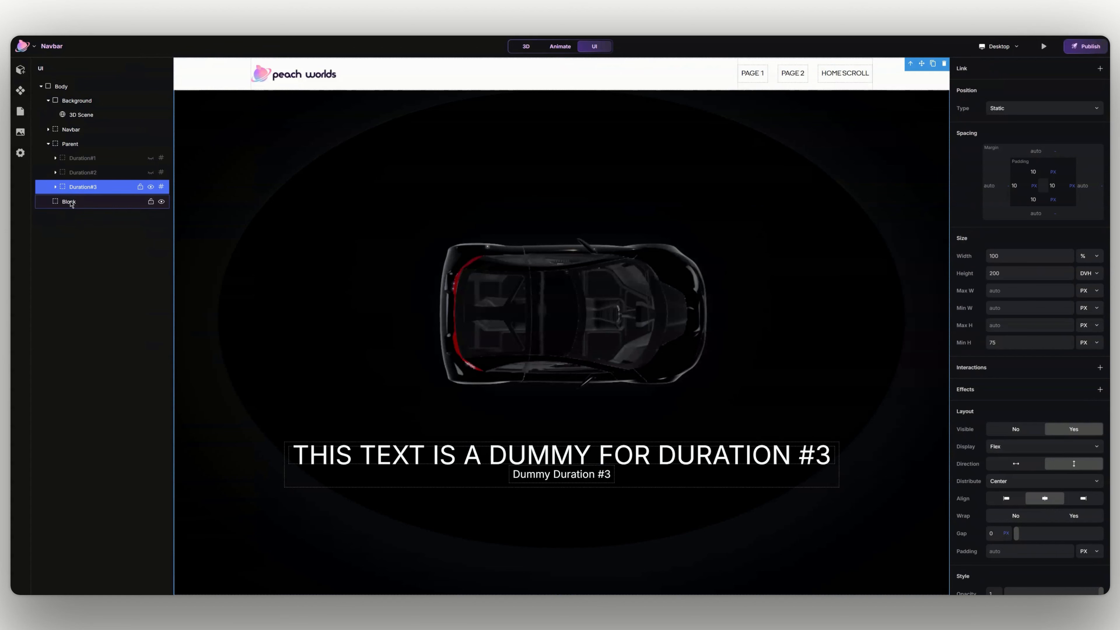
click(94, 199)
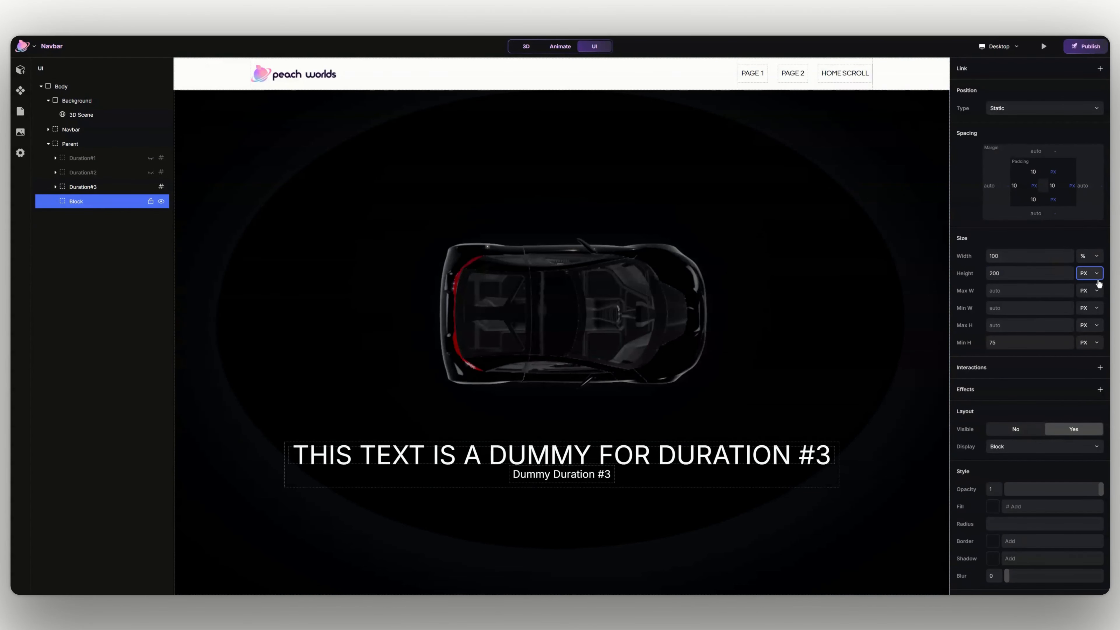
click(1099, 391)
Step: Unhide the Duration#2 and Duration#1 sections and start a preview of the page
click(150, 172)
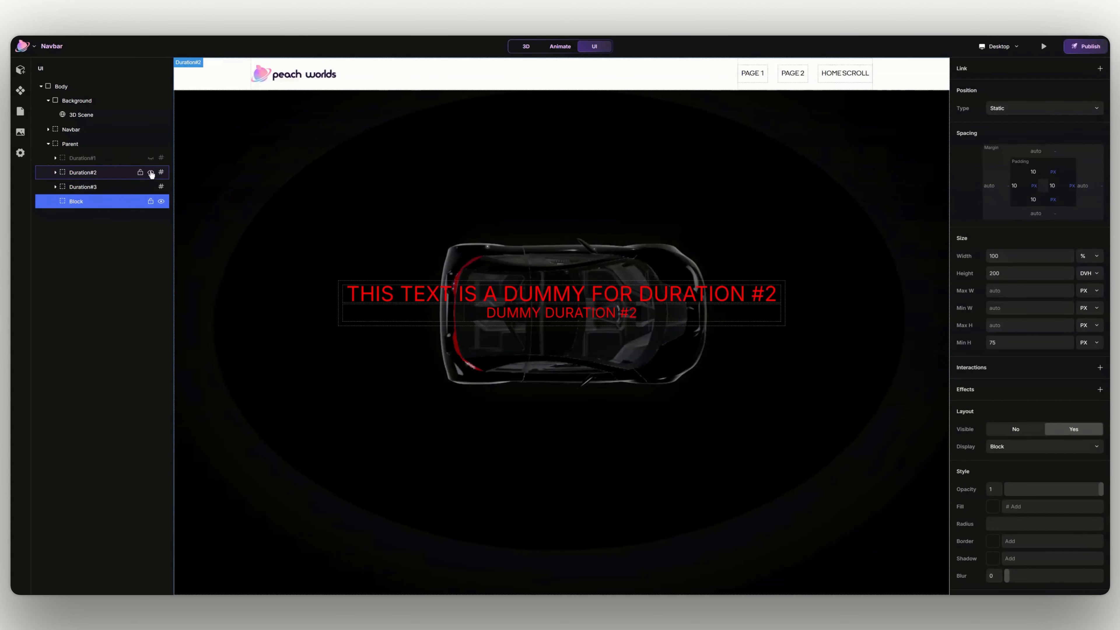
click(150, 158)
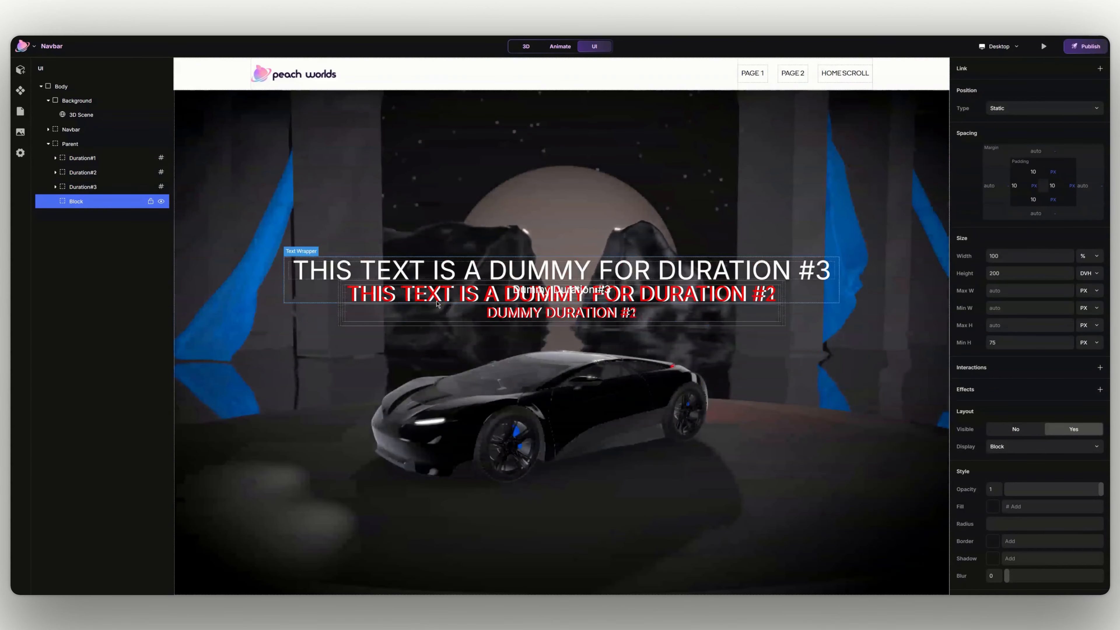
click(1044, 46)
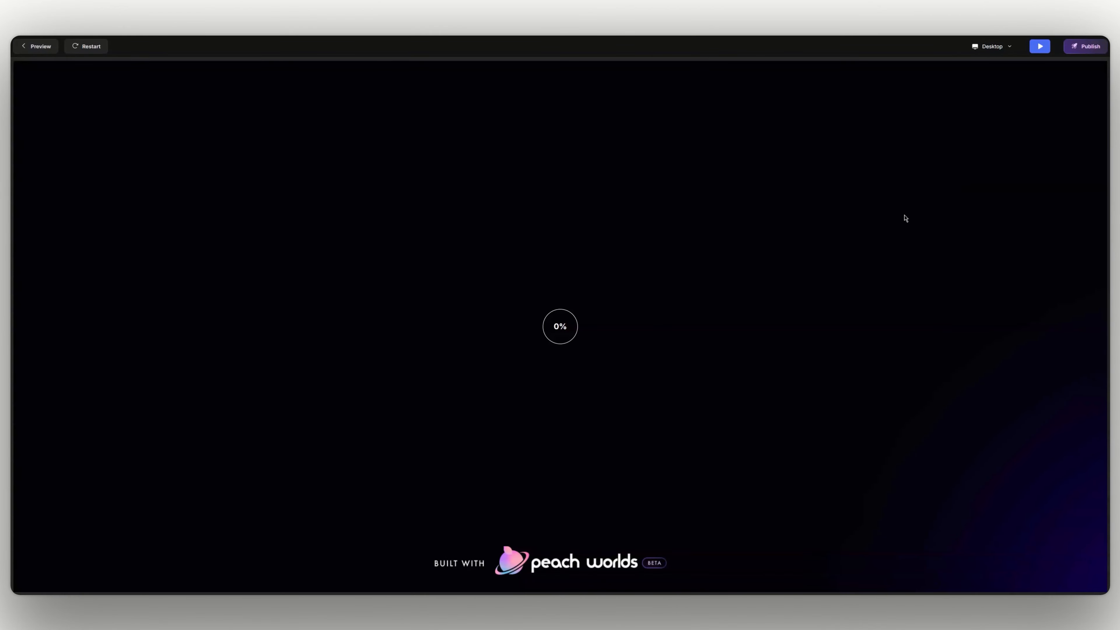